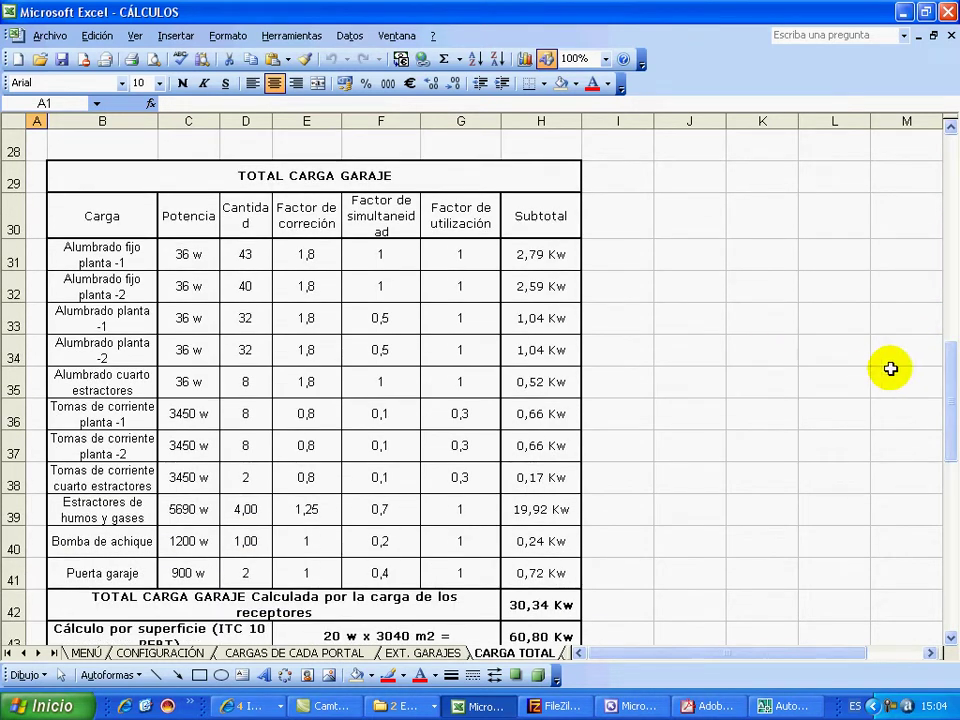
Examine the power, correction, simultaneity and utilization factor cells of the "Alumbrado fijo planta -1" row in the TOTAL CARGA GARAJE table
left_click(943, 638)
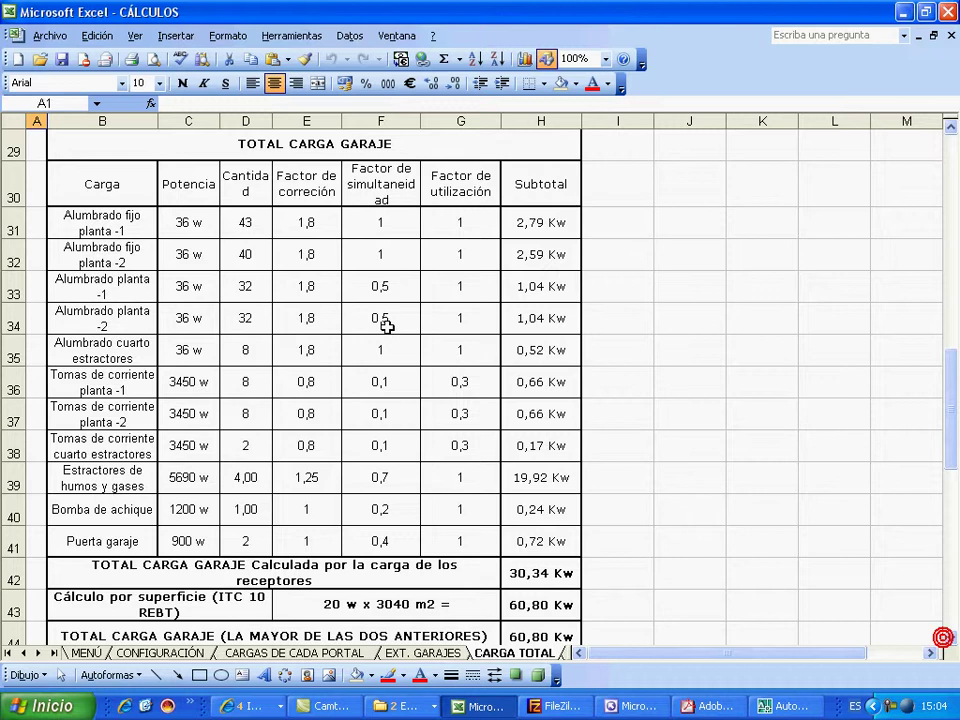
left_click(122, 222)
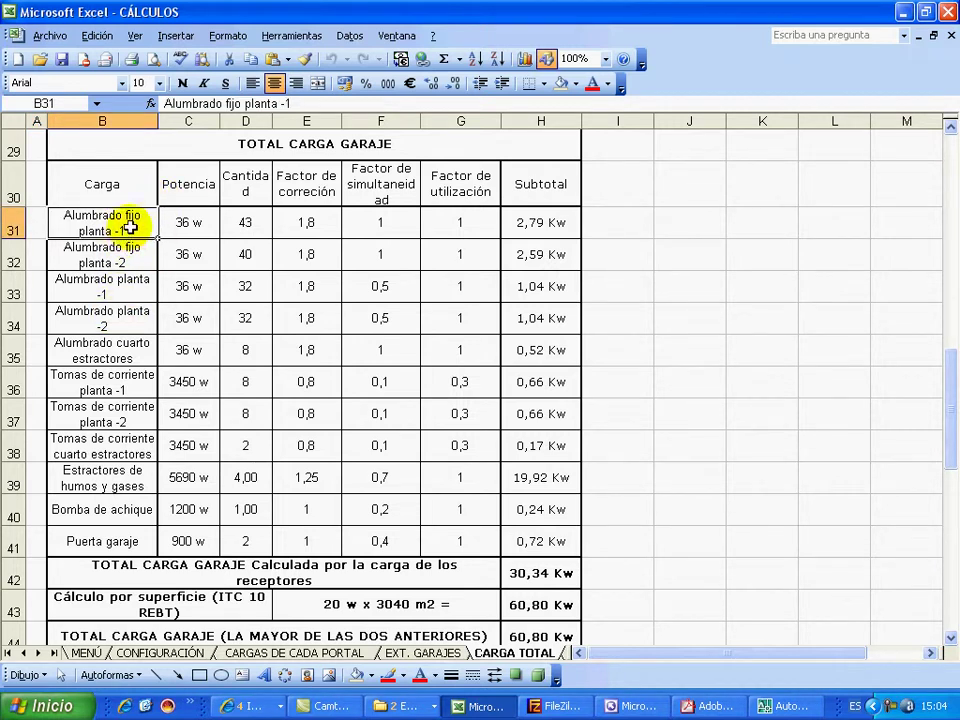
left_click(182, 223)
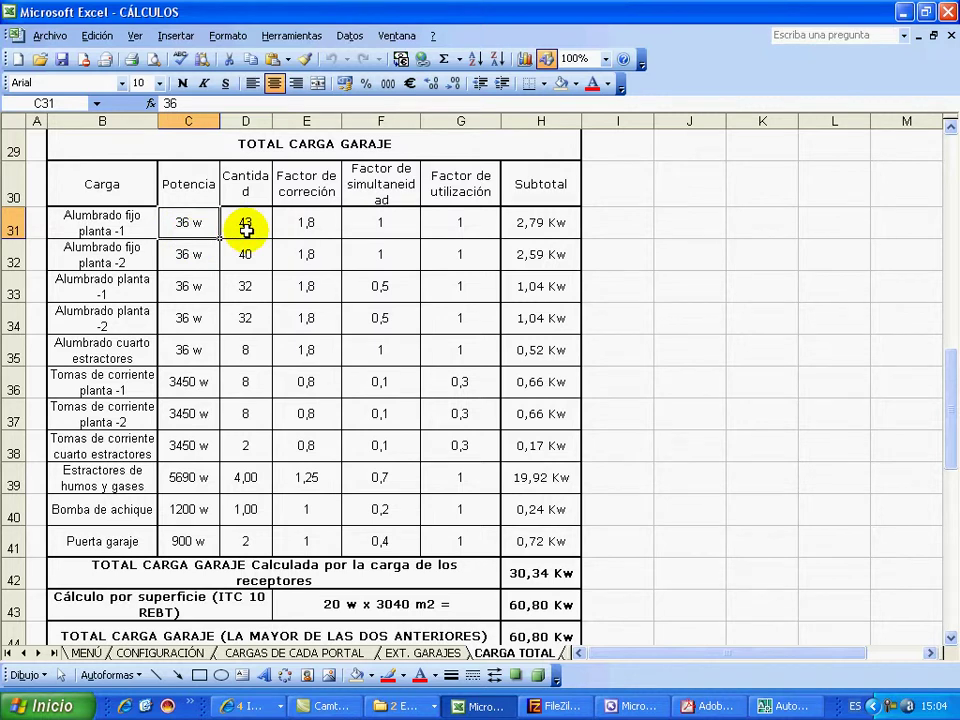
left_click(293, 222)
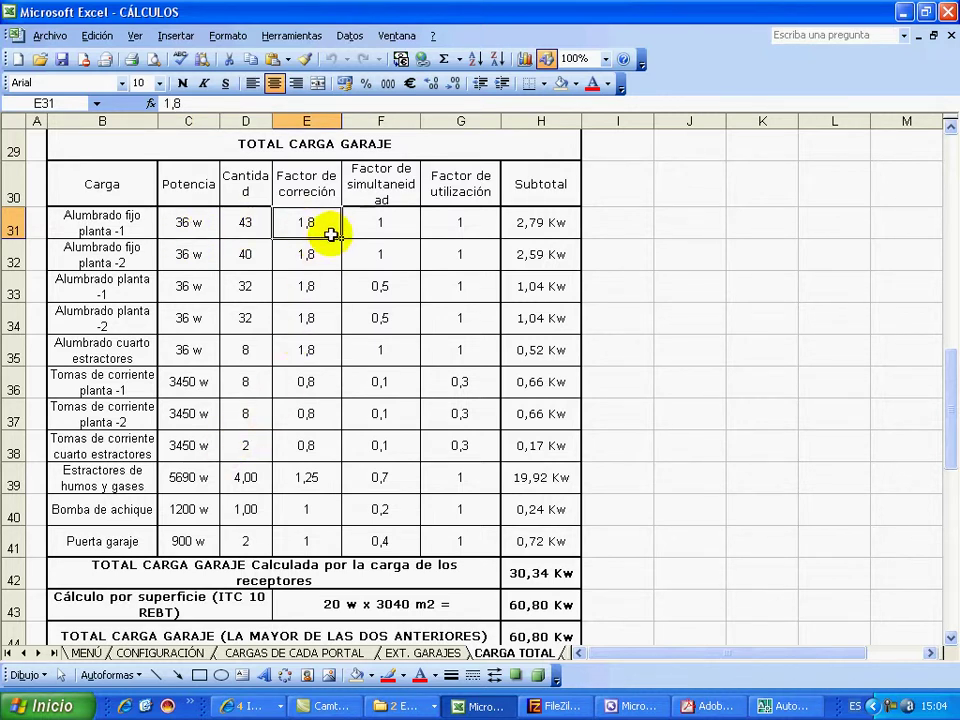
left_click(366, 230)
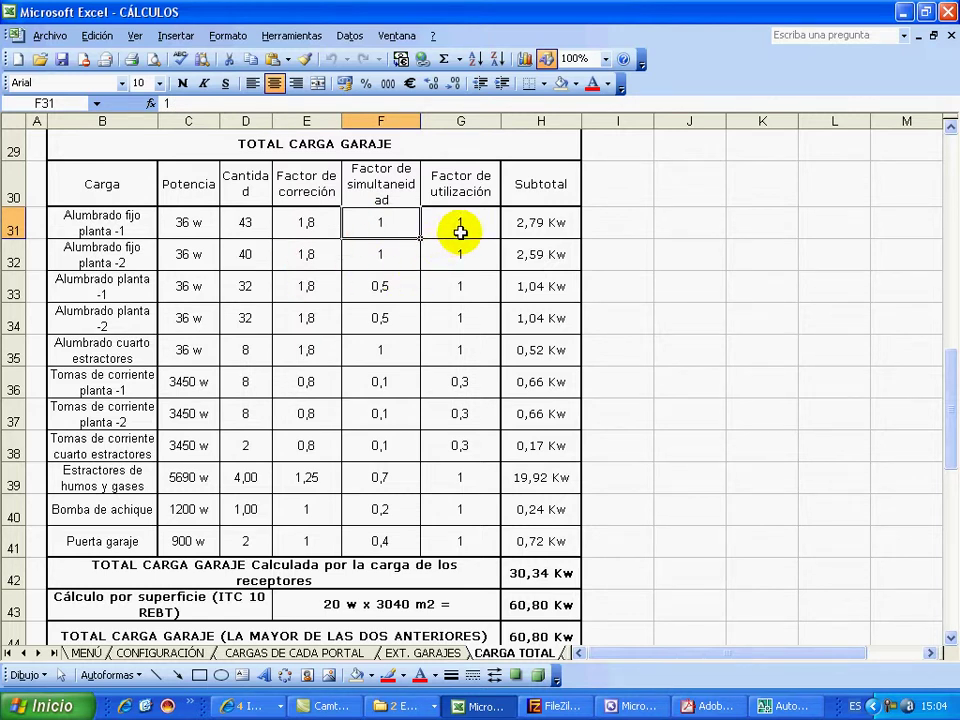
left_click(130, 222)
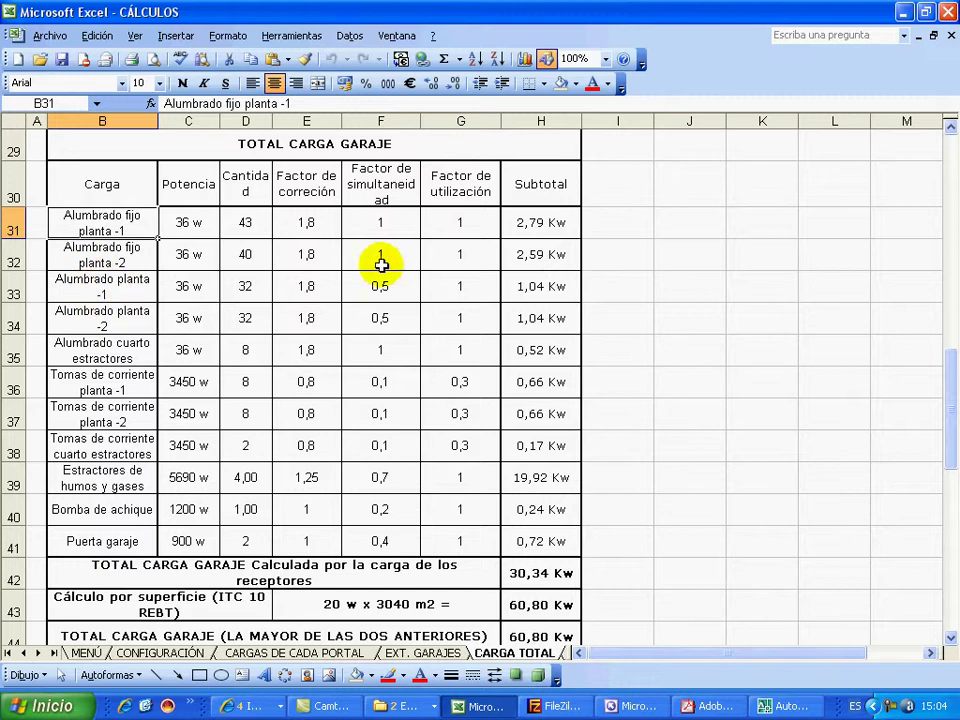
left_click(487, 223)
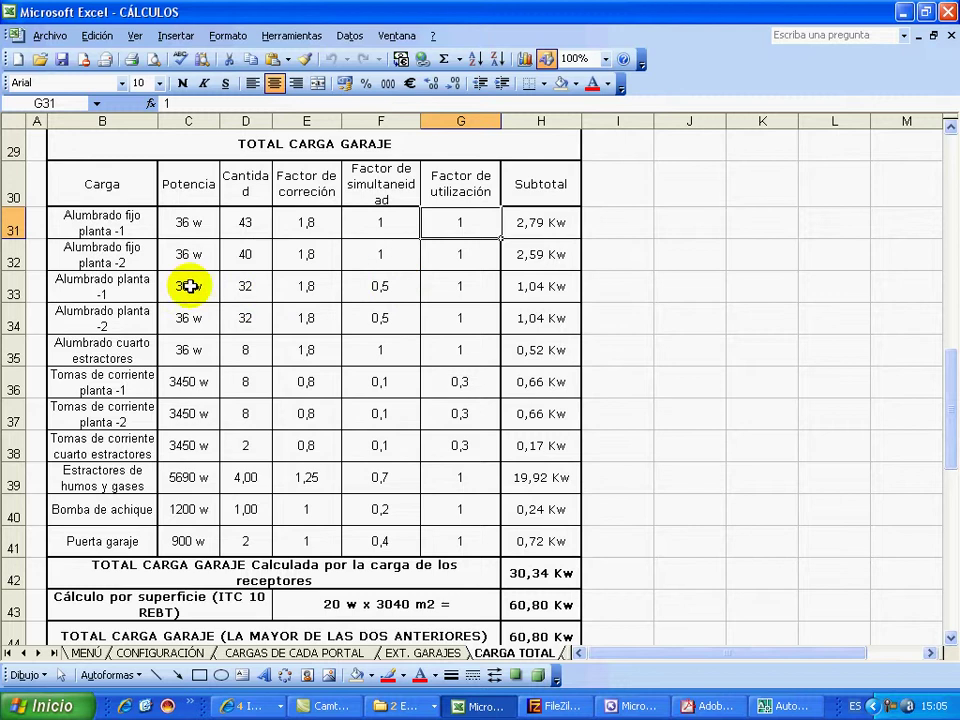
Compare the "Alumbrado fijo" load entries for floors -1 and -2 with the "Alumbrado planta -1" entry
left_click(138, 230)
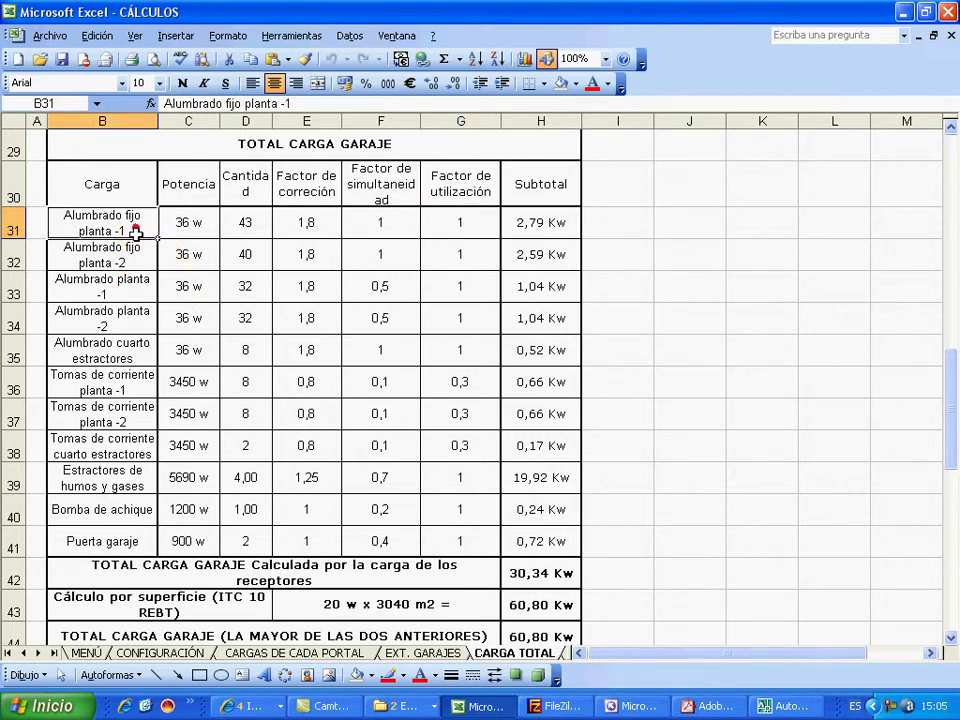
left_click(133, 251)
left_click(134, 221)
left_click(133, 251)
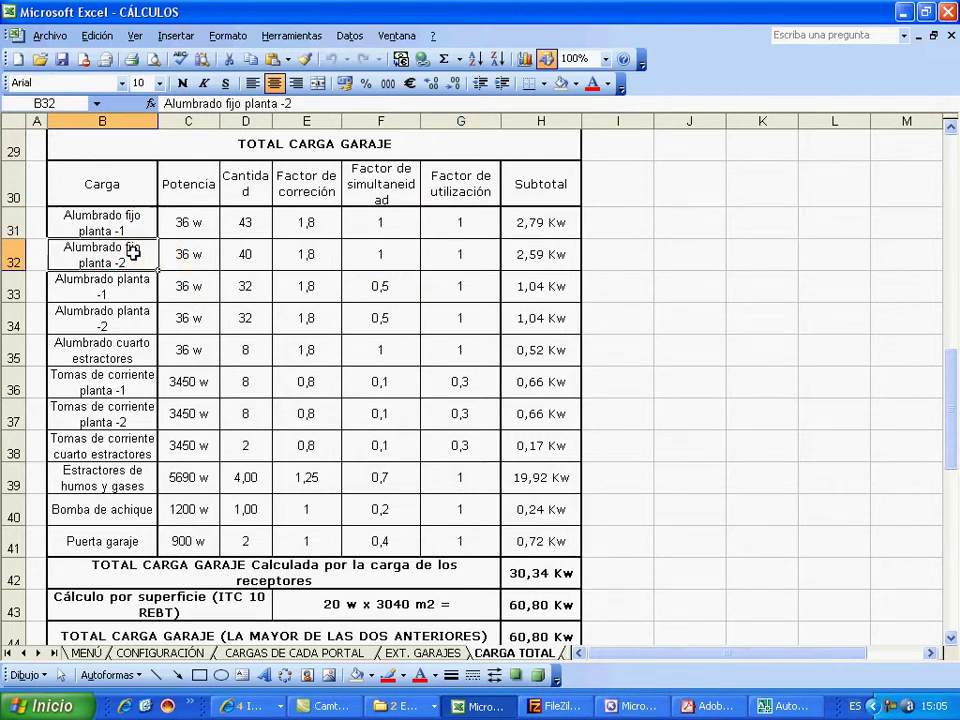
left_click(112, 287)
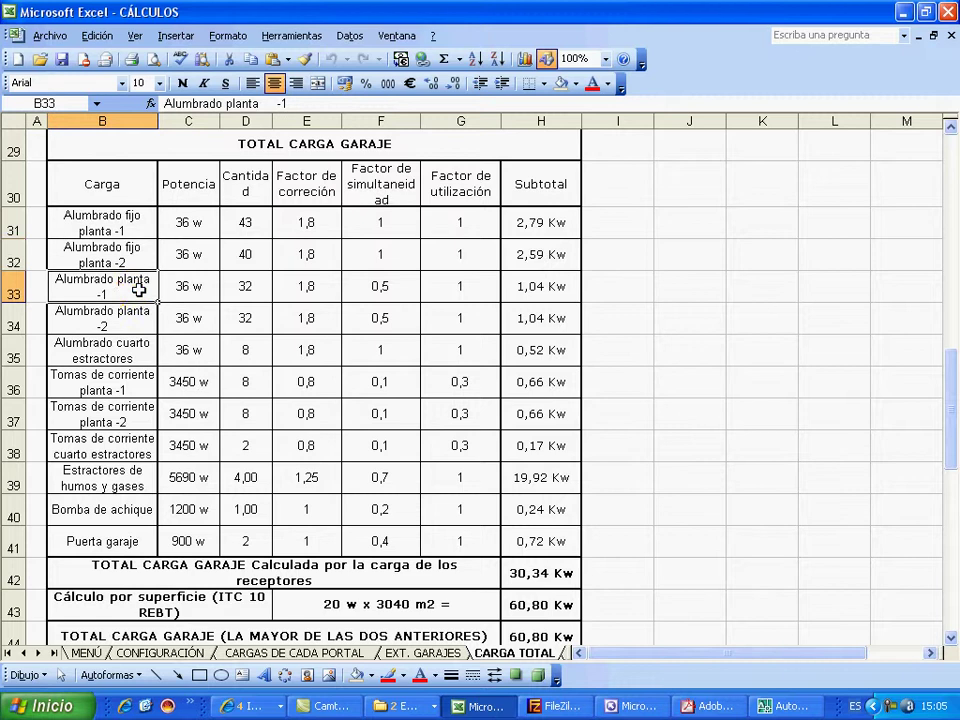
left_click(125, 220)
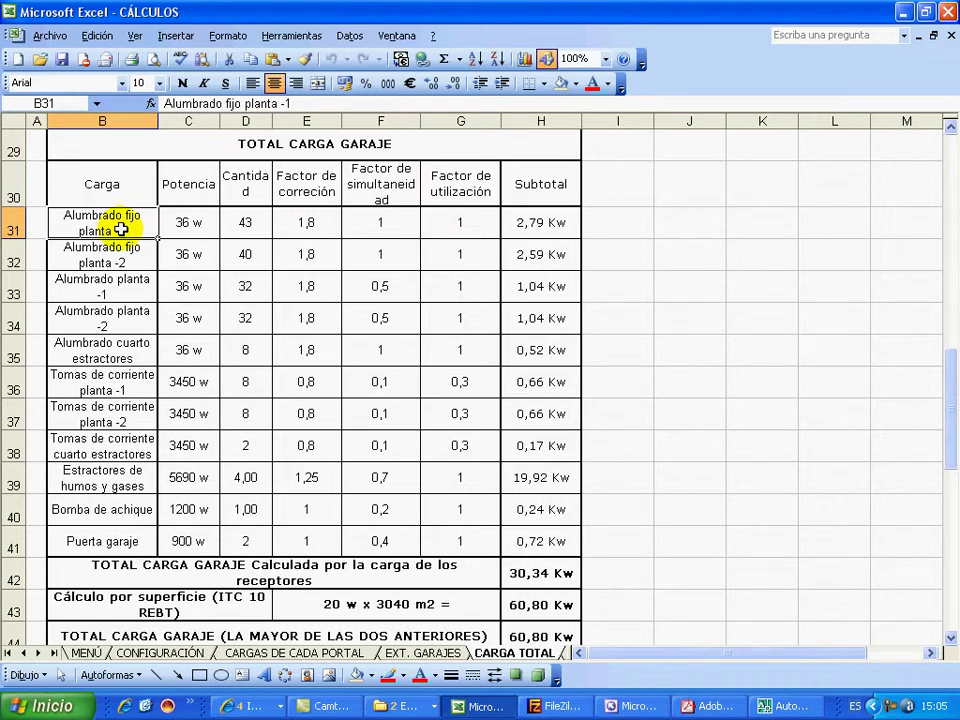
left_click(140, 290)
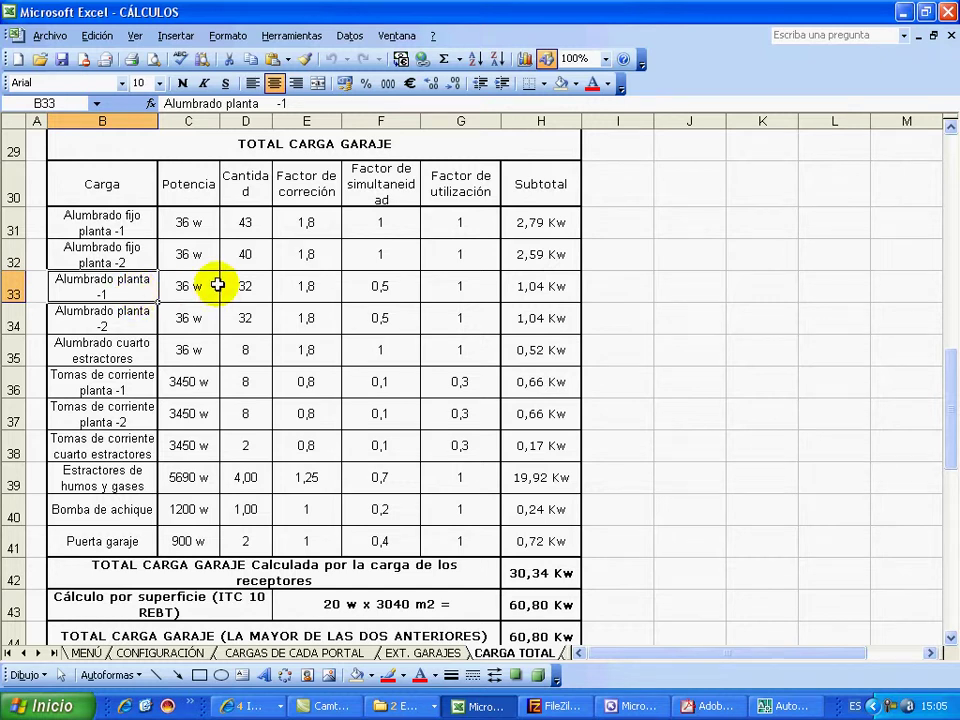
Switch to the AutoCAD drawing "PLANO 13 - Garaje planta -1" and examine the C1 and C2 luminaires along the lower driving lane
left_click(803, 712)
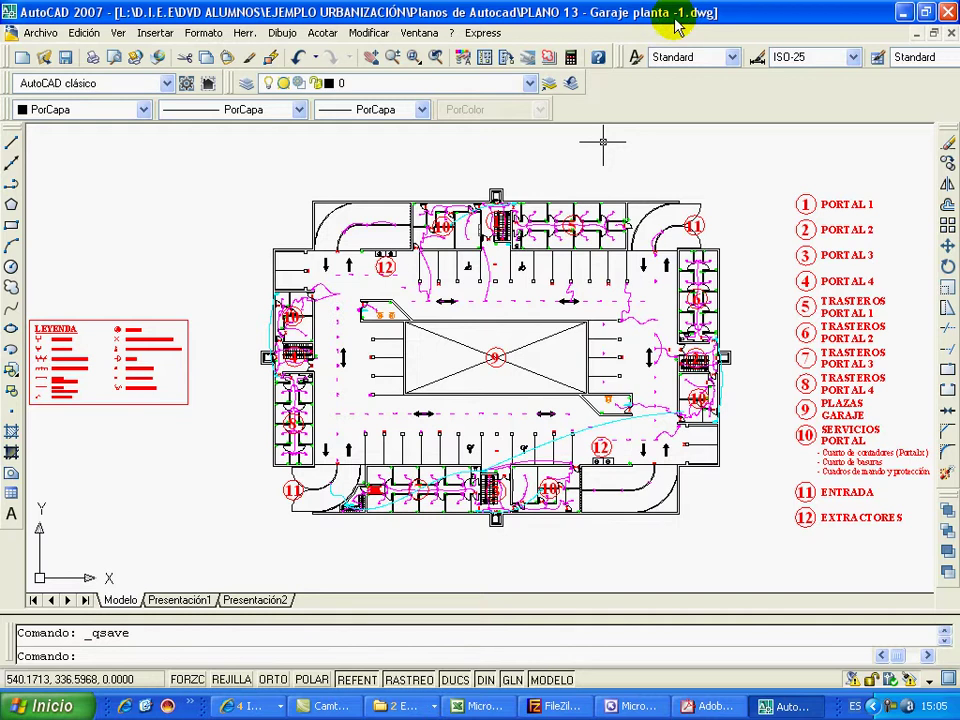
scroll(477, 432, "up", 5)
scroll(466, 432, "down", 2)
scroll(418, 456, "up", 7)
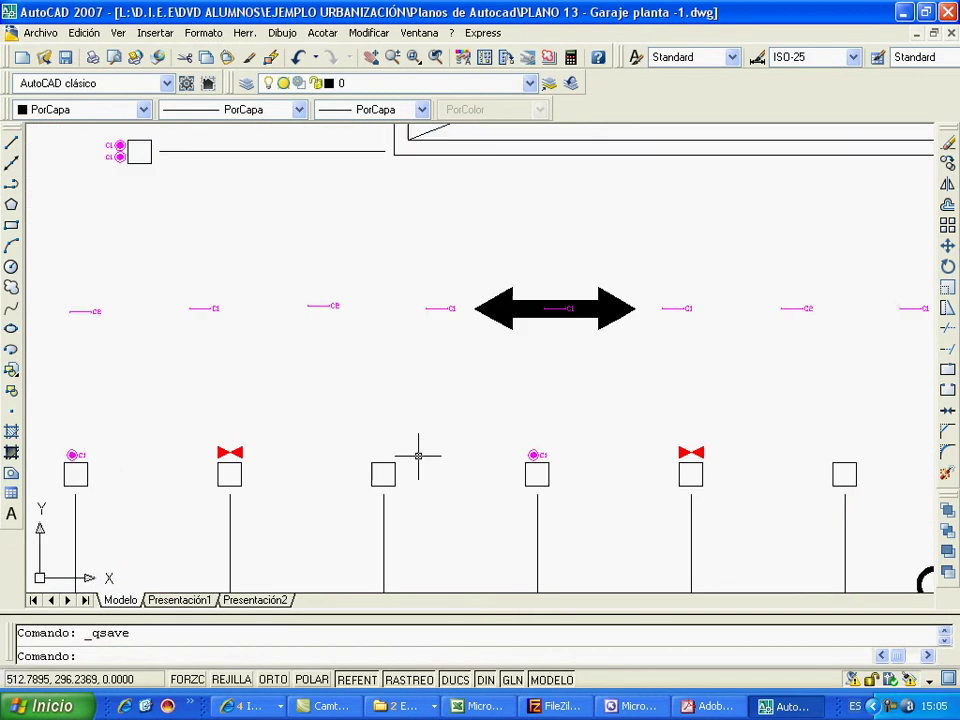
scroll(372, 427, "up", 5)
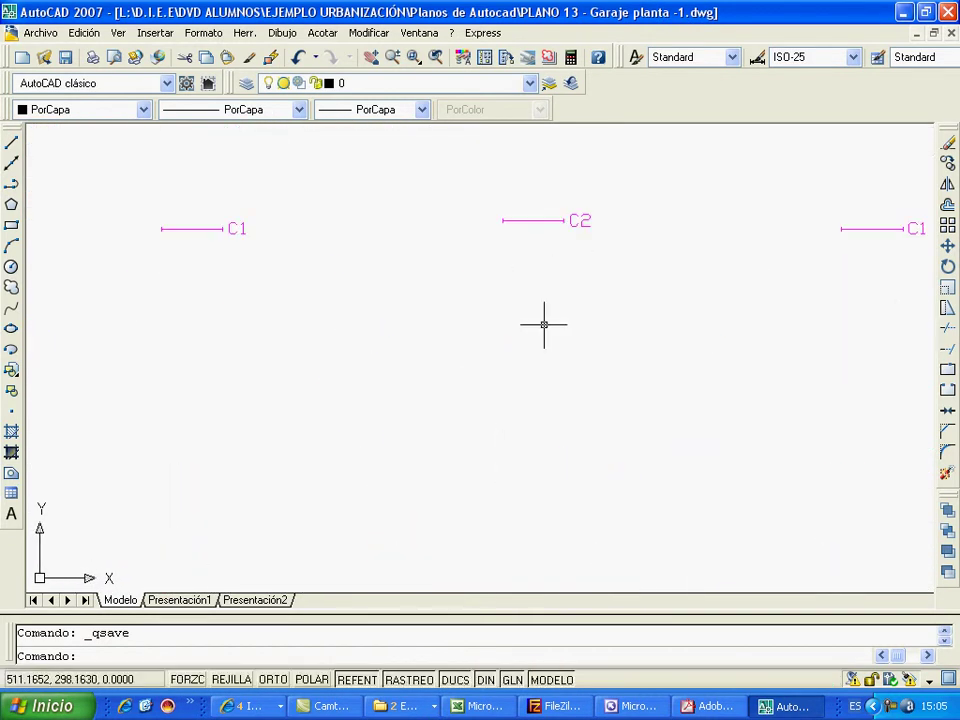
middle_click_drag(544, 324, 485, 427)
scroll(474, 407, "down", 2)
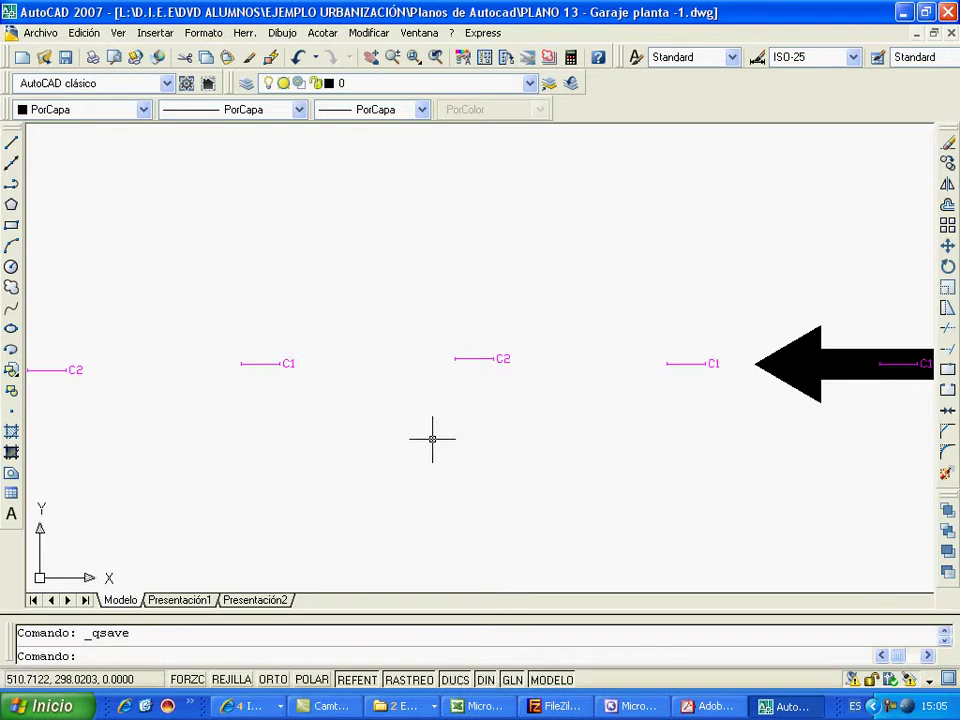
scroll(428, 419, "down", 4)
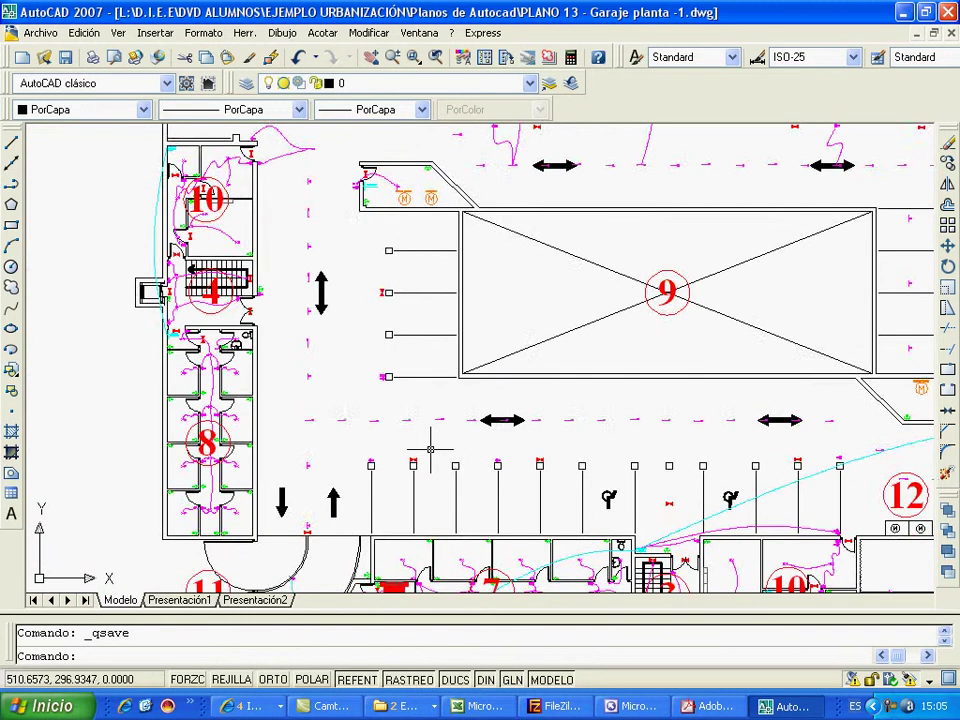
scroll(429, 446, "up", 3)
scroll(430, 458, "up", 4)
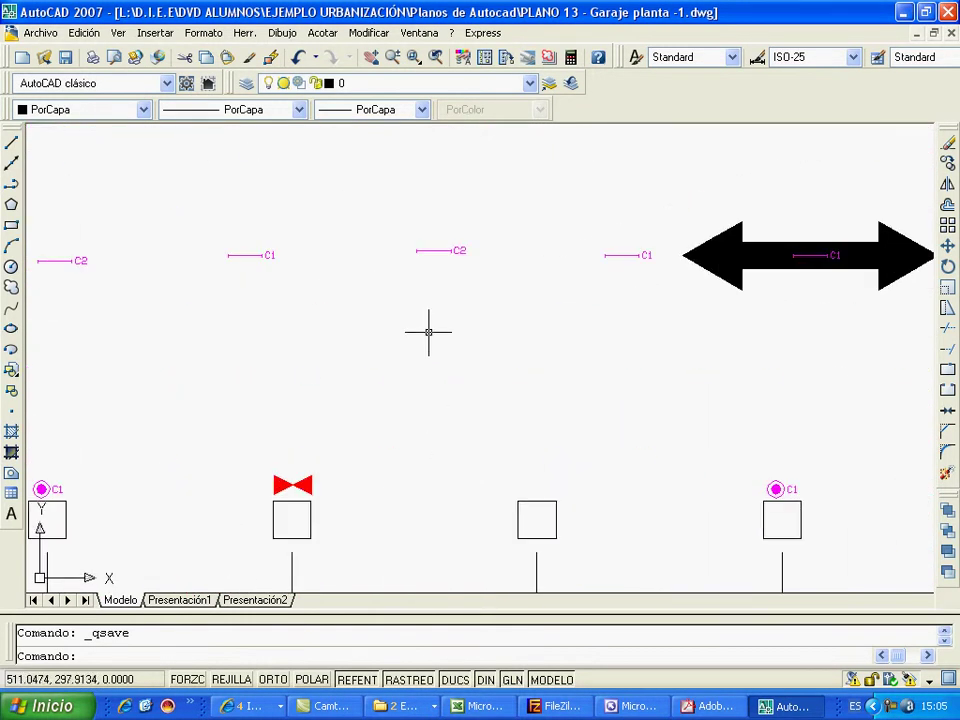
middle_click_drag(428, 332, 356, 402)
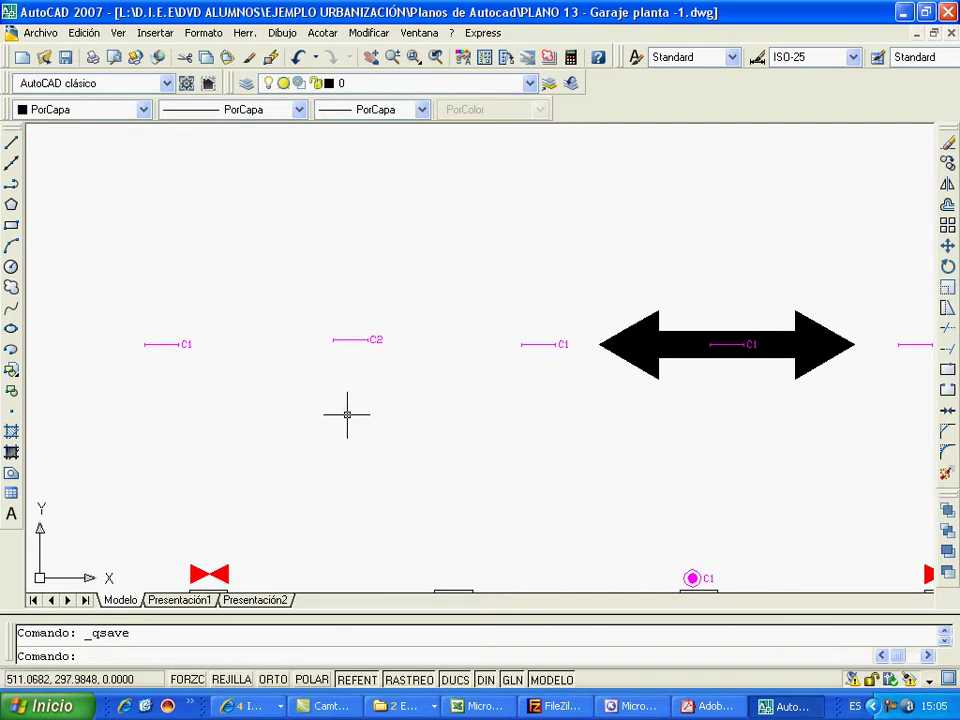
scroll(347, 418, "down", 4)
scroll(360, 418, "up", 6)
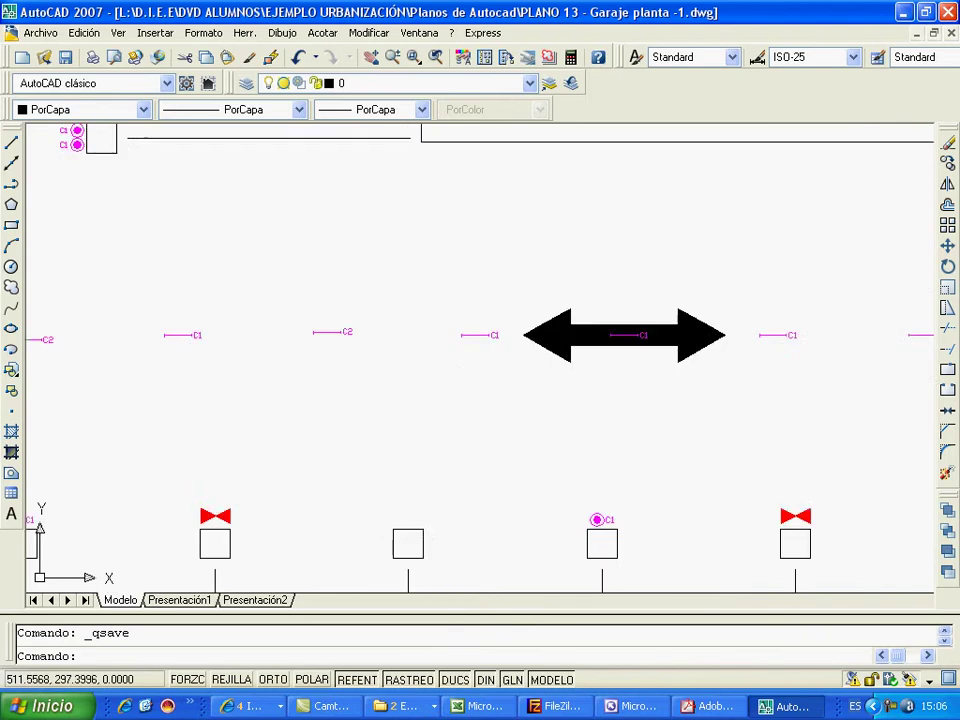
middle_click_drag(366, 418, 581, 477)
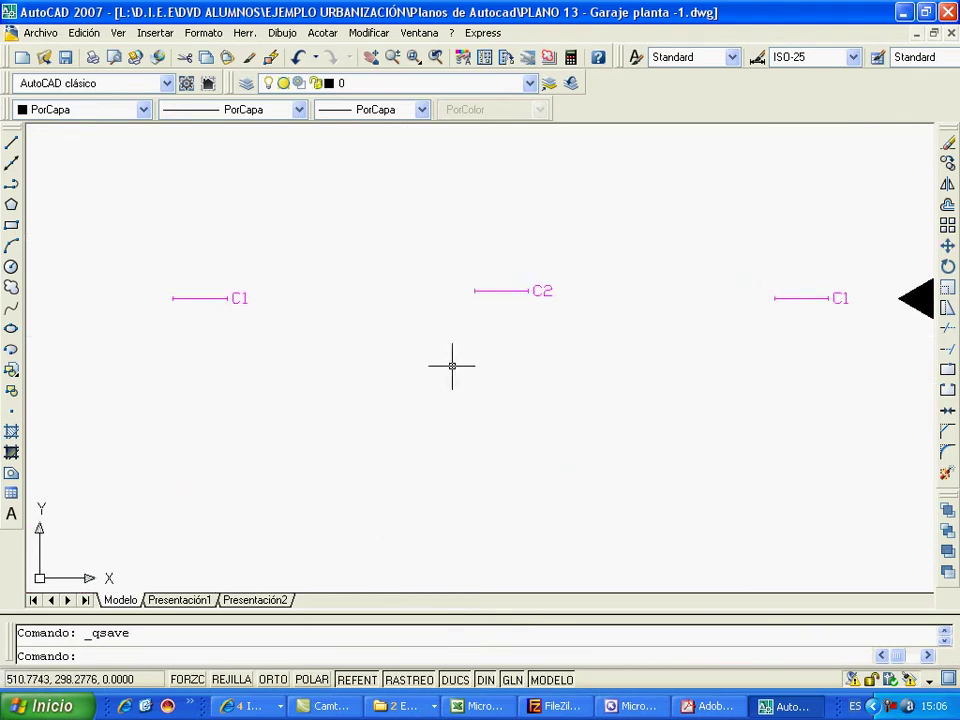
Select the C2 luminaire and its label in the lower driving lane to highlight them, and clear the selection
left_click(428, 243)
scroll(612, 352, "up", 5)
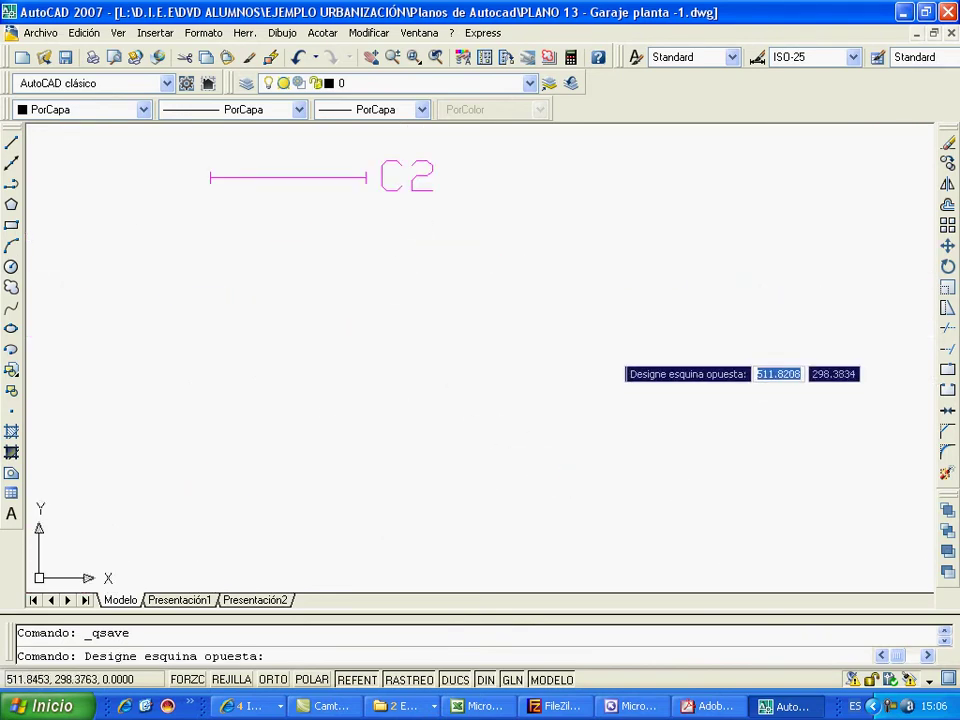
left_click(514, 332)
scroll(523, 343, "up", 2)
middle_click_drag(523, 343, 834, 581)
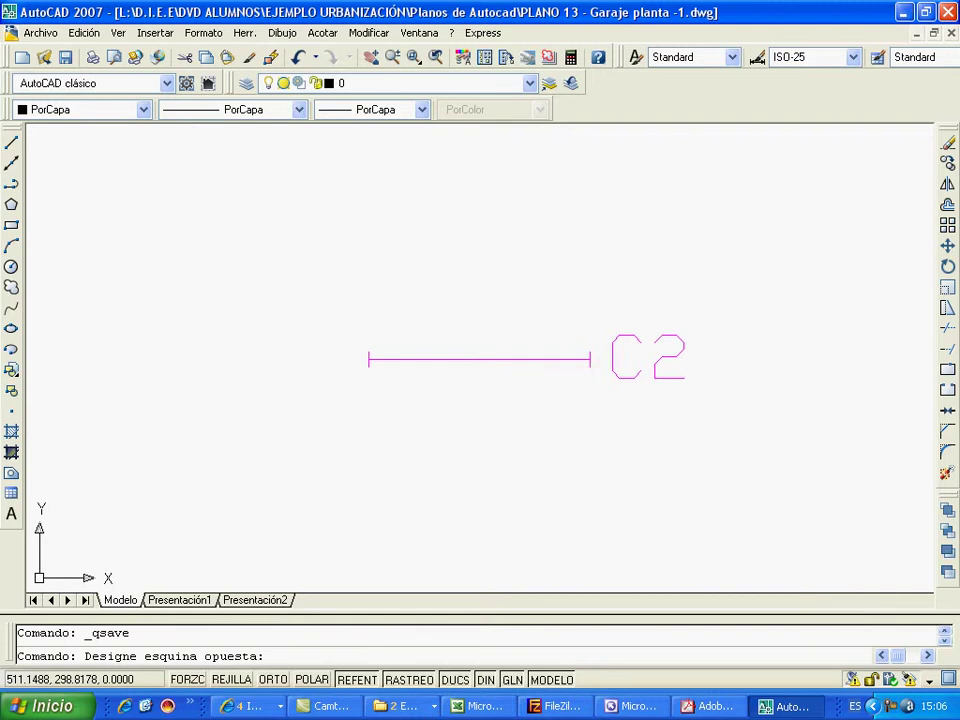
left_click(751, 470)
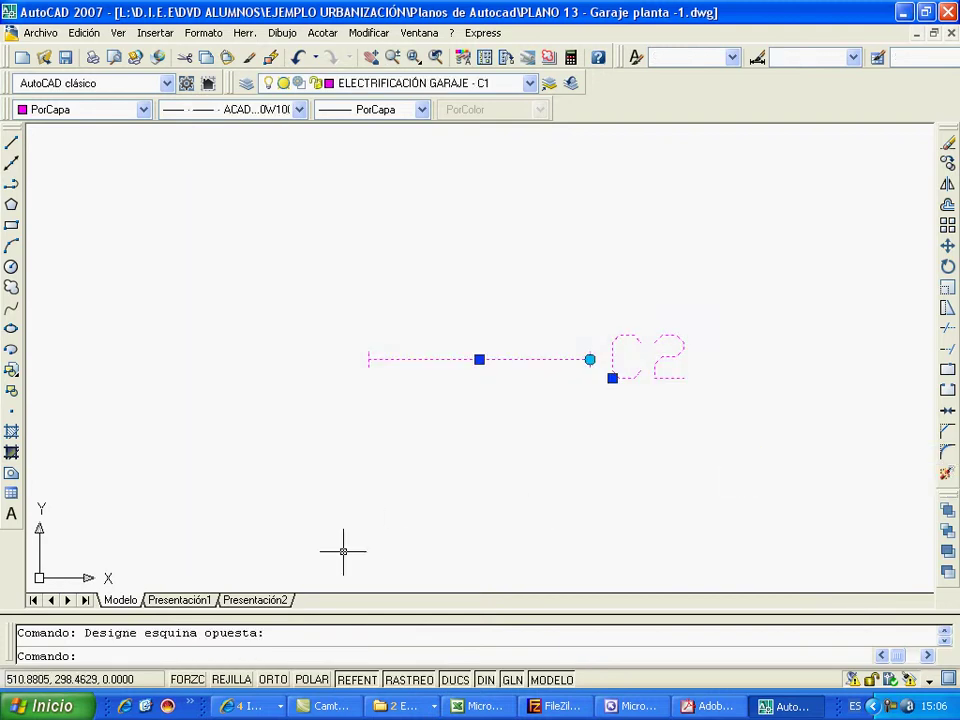
key("Escape")
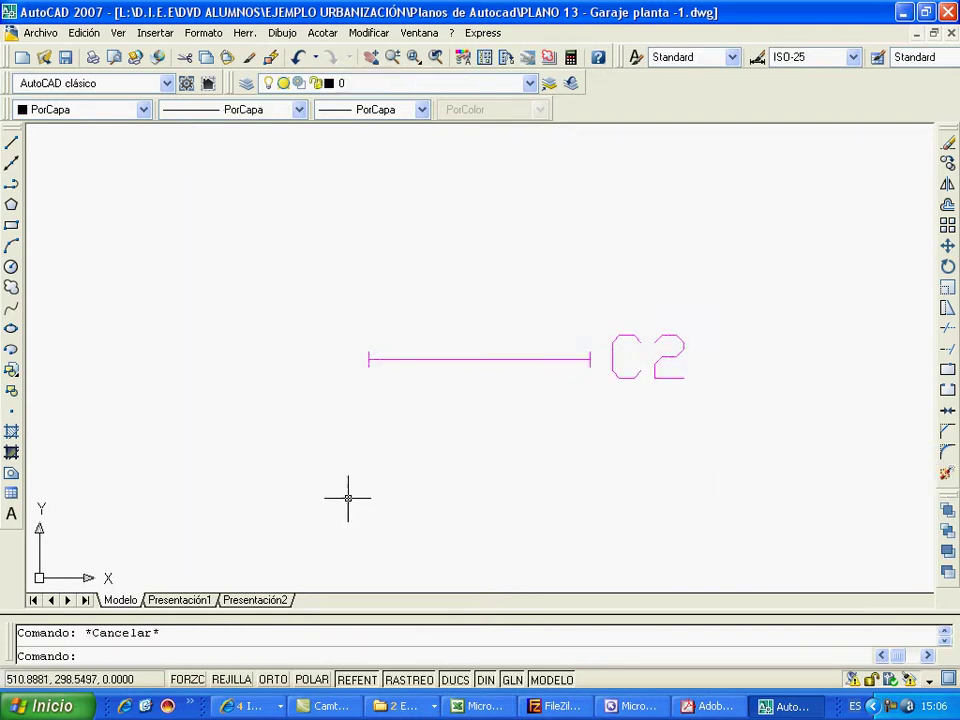
Frame the neighbouring C1 luminaire in the same lane with a selection window and cancel the selection
scroll(290, 444, "down", 2)
middle_click_drag(283, 444, 915, 406)
scroll(686, 514, "up", 1)
left_click(619, 328)
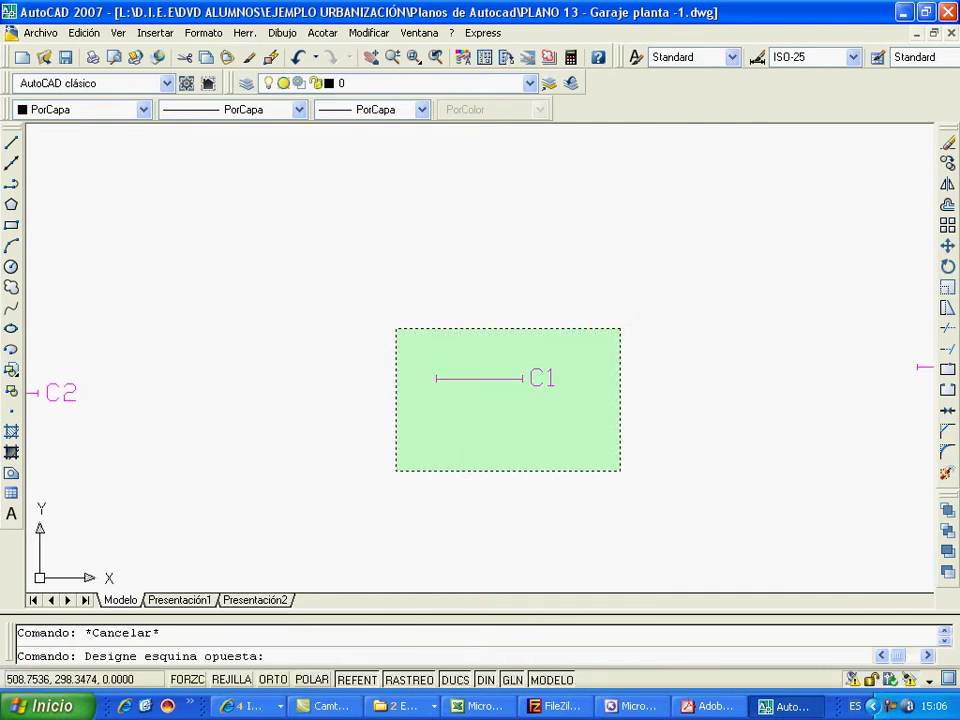
key("Escape")
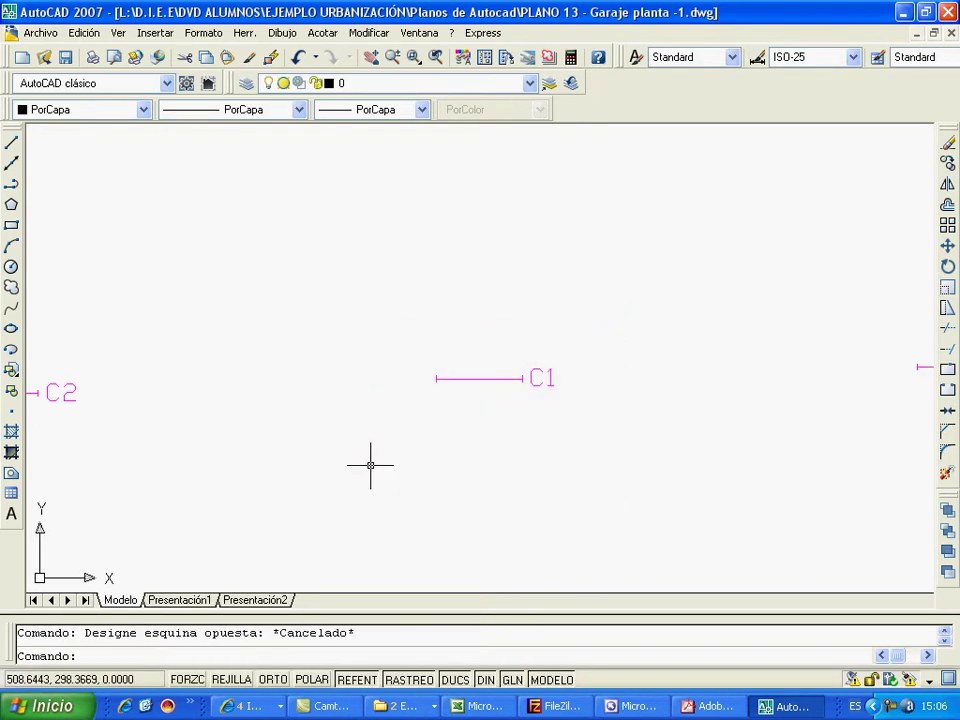
Inspect the two round C1 symbols beside the pillar near the central block, framing them with a selection window and cancelling it
scroll(435, 465, "down", 3)
scroll(416, 494, "down", 2)
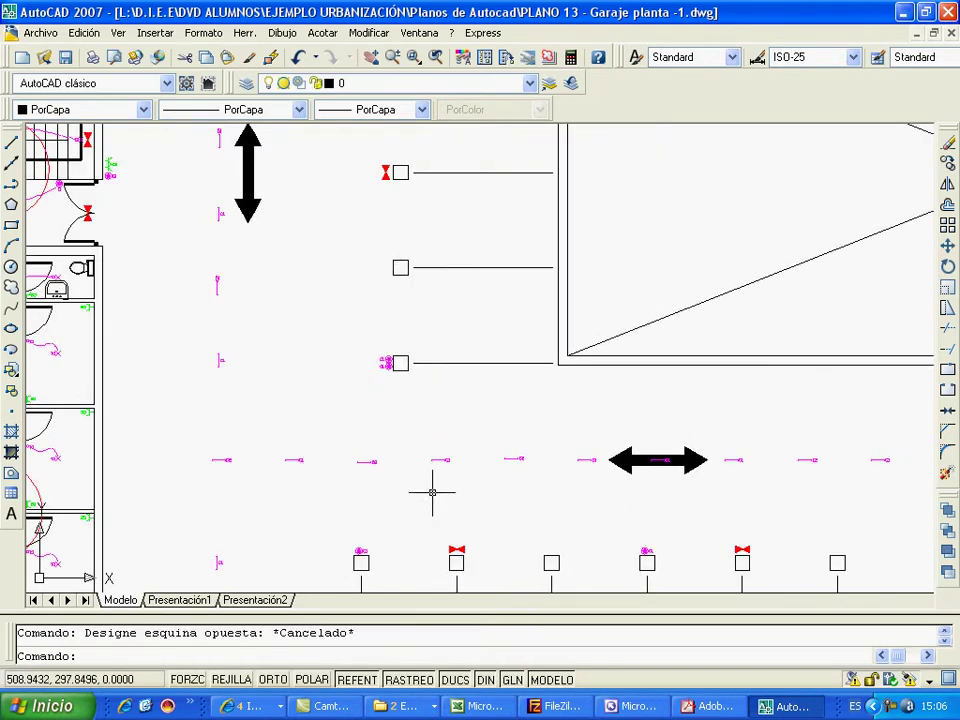
middle_click_drag(519, 493, 400, 463)
scroll(430, 460, "up", 3)
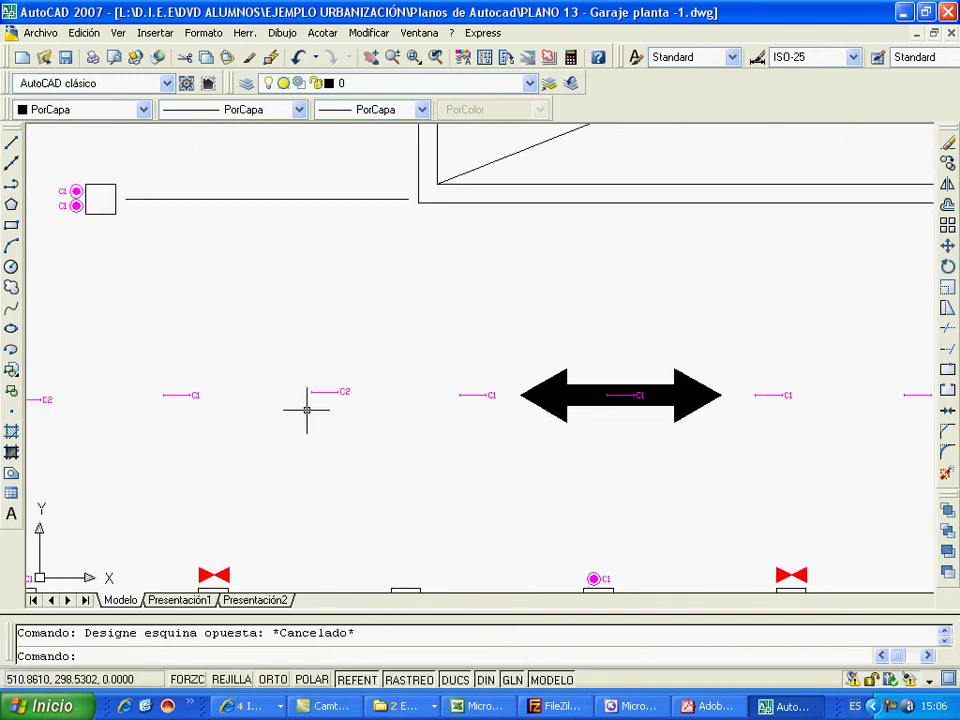
middle_click_drag(169, 291, 510, 398)
scroll(435, 394, "up", 4)
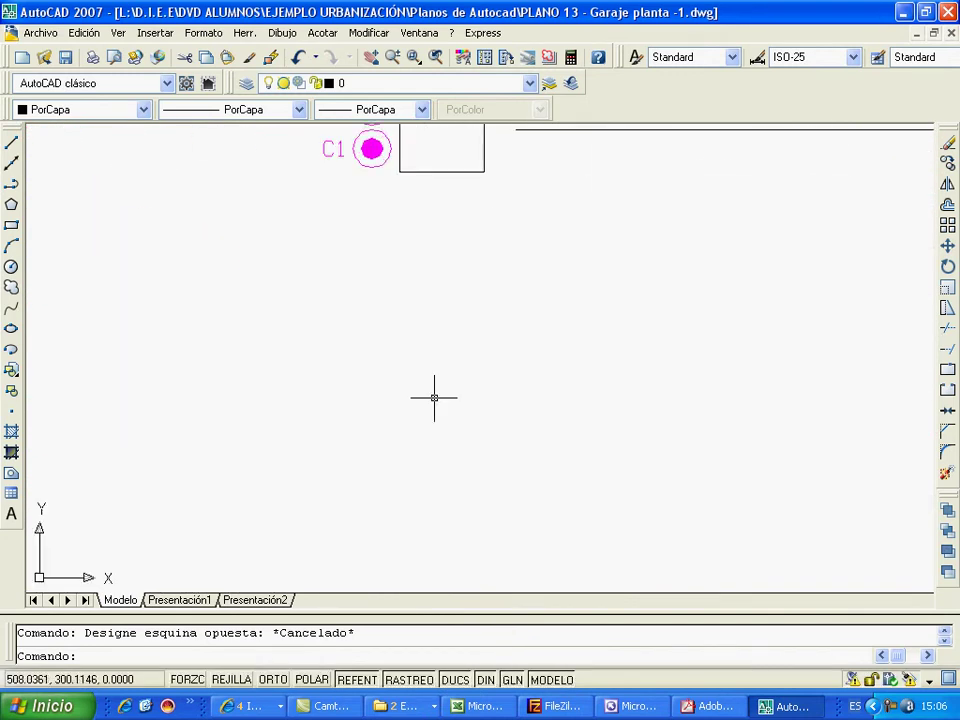
mouse_move(415, 380)
middle_mouse_down()
mouse_move(428, 392)
mouse_move(429, 575)
middle_mouse_up()
left_click(277, 256)
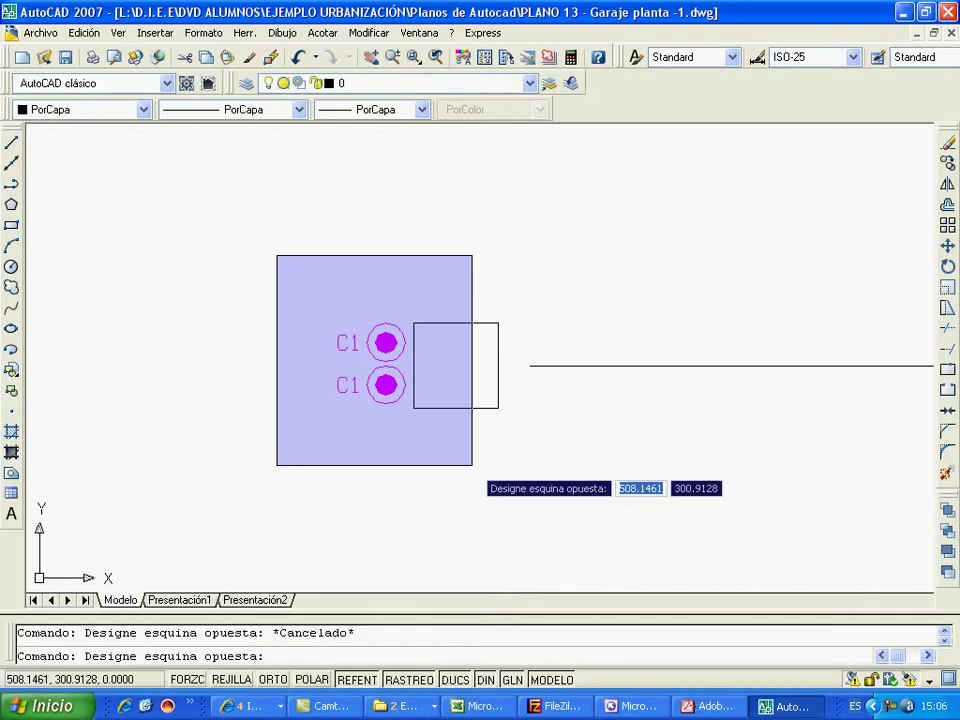
key("Escape")
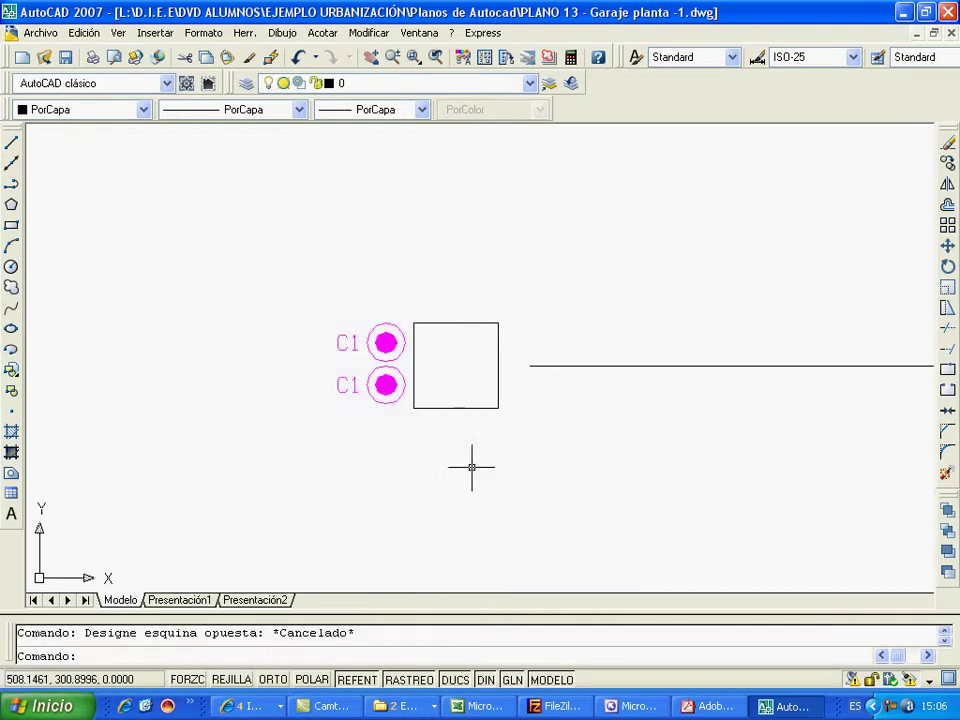
Select the round C1 symbol and its label above a pillar in the lower parking row to highlight them, and clear the selection
scroll(471, 467, "down", 5)
middle_click_drag(446, 514, 620, 475)
scroll(490, 199, "down", 2)
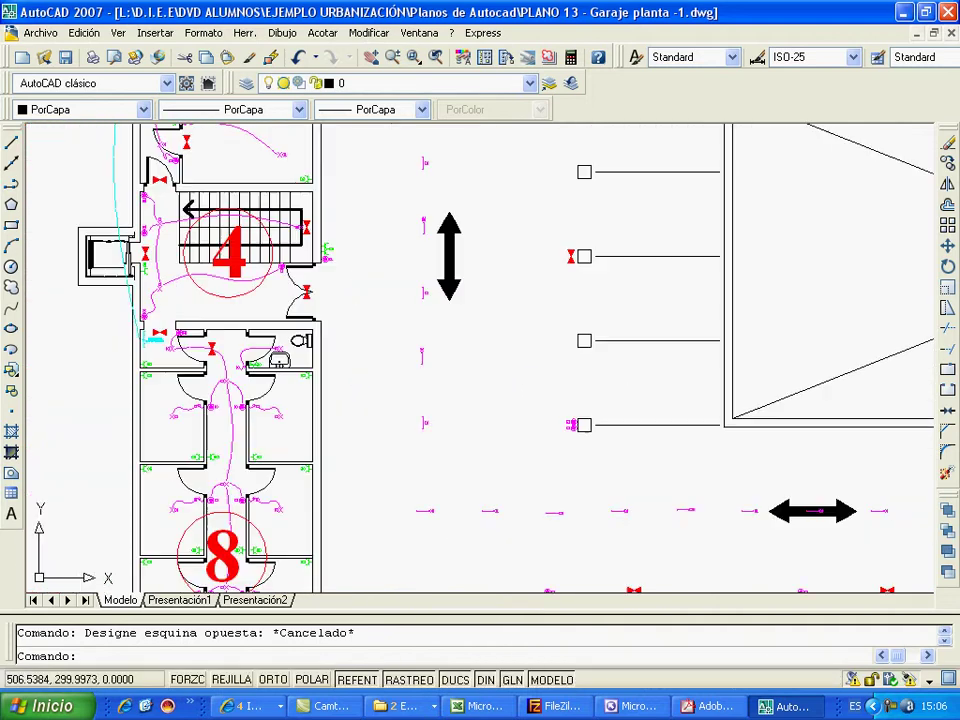
middle_click_drag(553, 514, 491, 444)
scroll(466, 446, "up", 5)
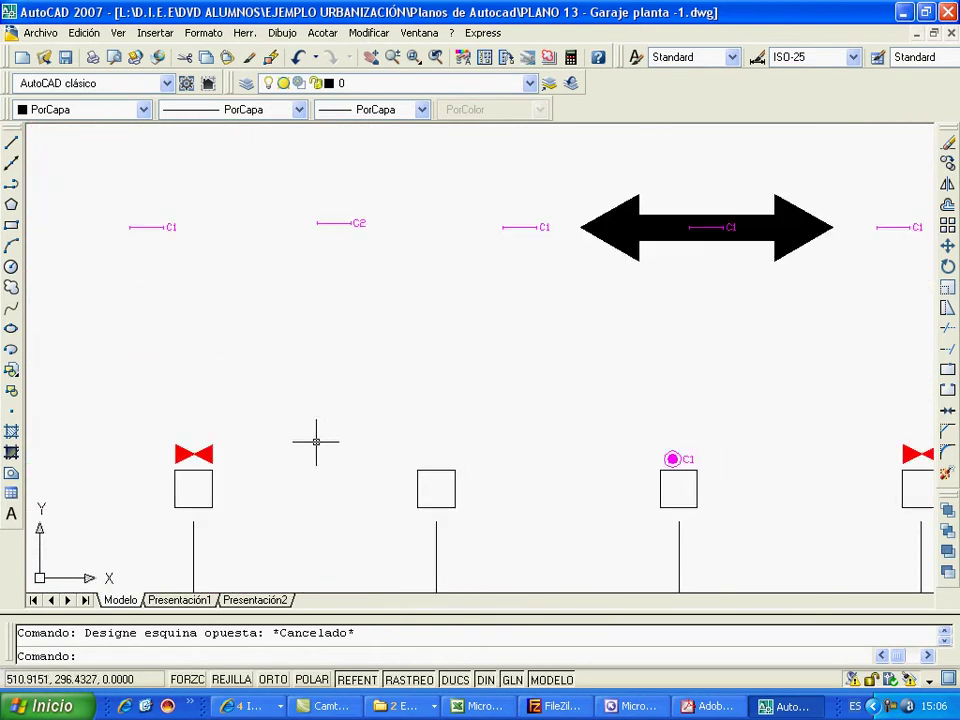
middle_click_drag(316, 441, 193, 426)
scroll(549, 495, "up", 5)
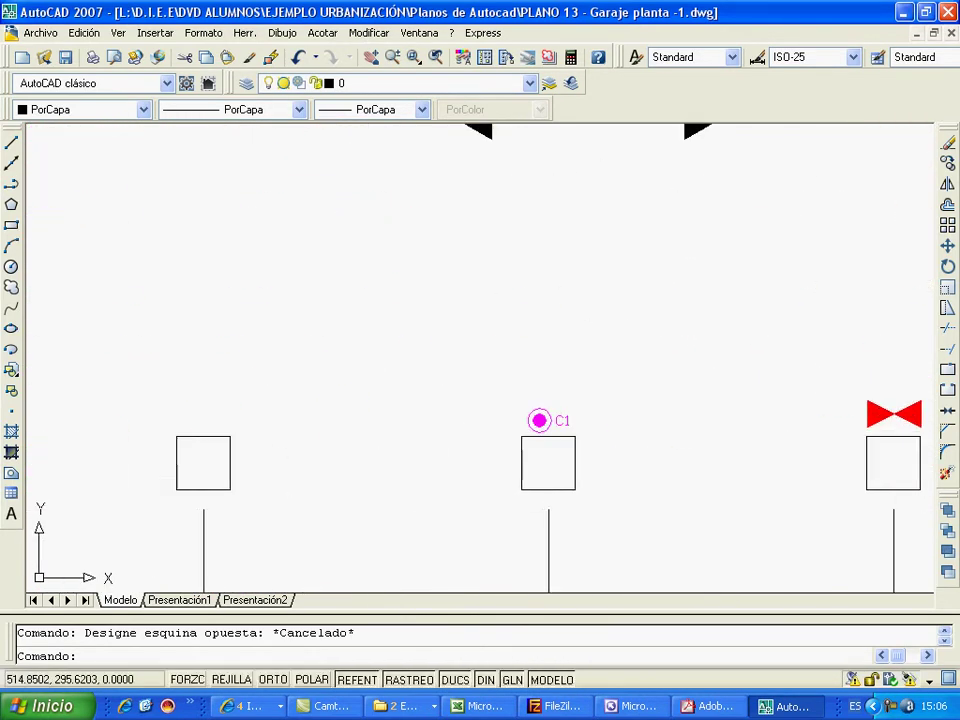
left_click(443, 279)
left_click(637, 534)
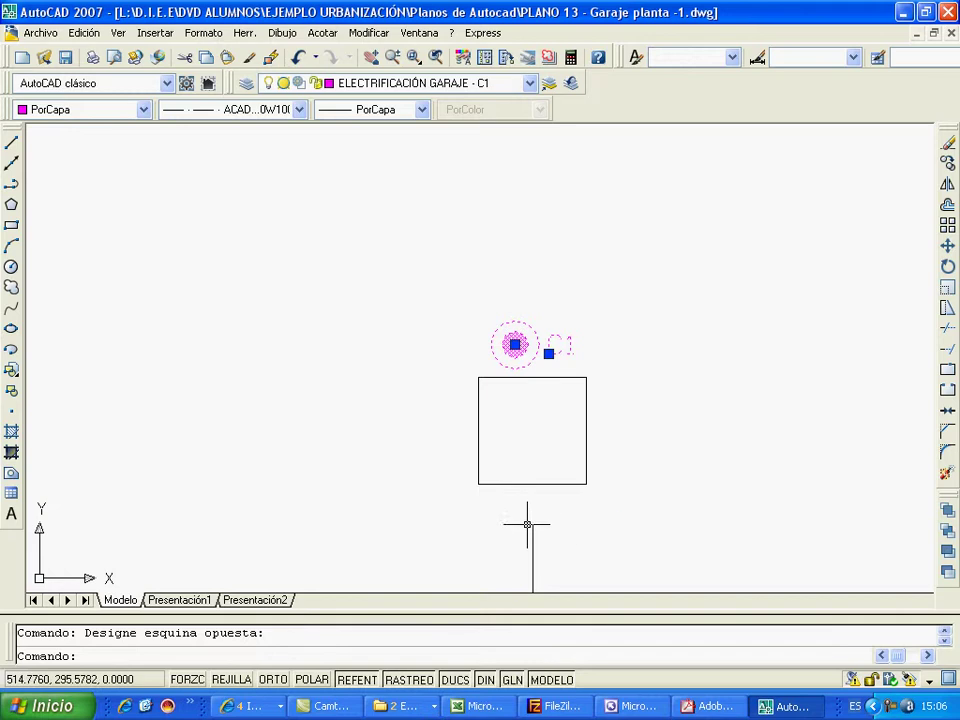
key("Escape")
Frame the C1 luminaire beside the double-headed arrow in the lower driving lane with a selection window and cancel the selection
scroll(422, 484, "down", 3)
mouse_move(422, 484)
middle_mouse_down()
mouse_move(439, 456)
mouse_move(566, 539)
middle_mouse_up()
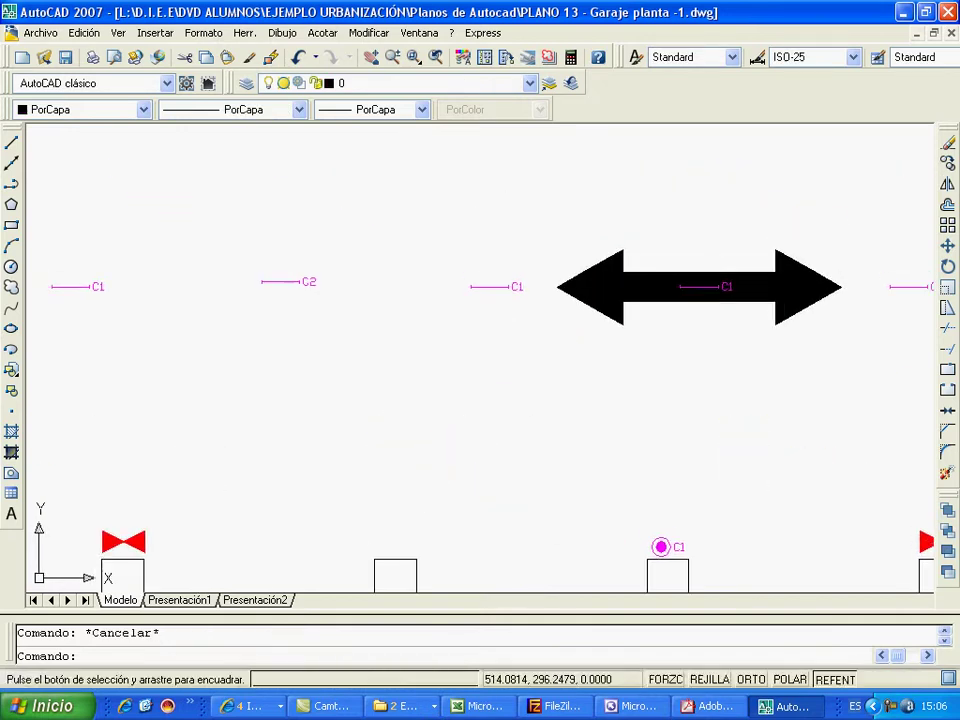
left_click(423, 243)
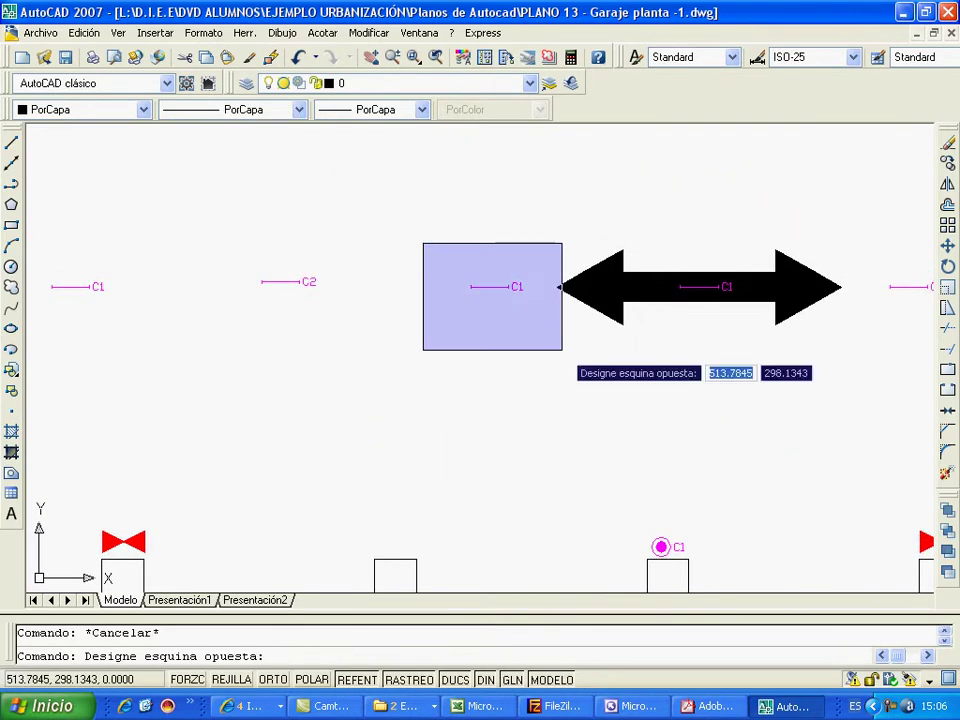
scroll(562, 350, "up", 3)
scroll(555, 318, "up", 4)
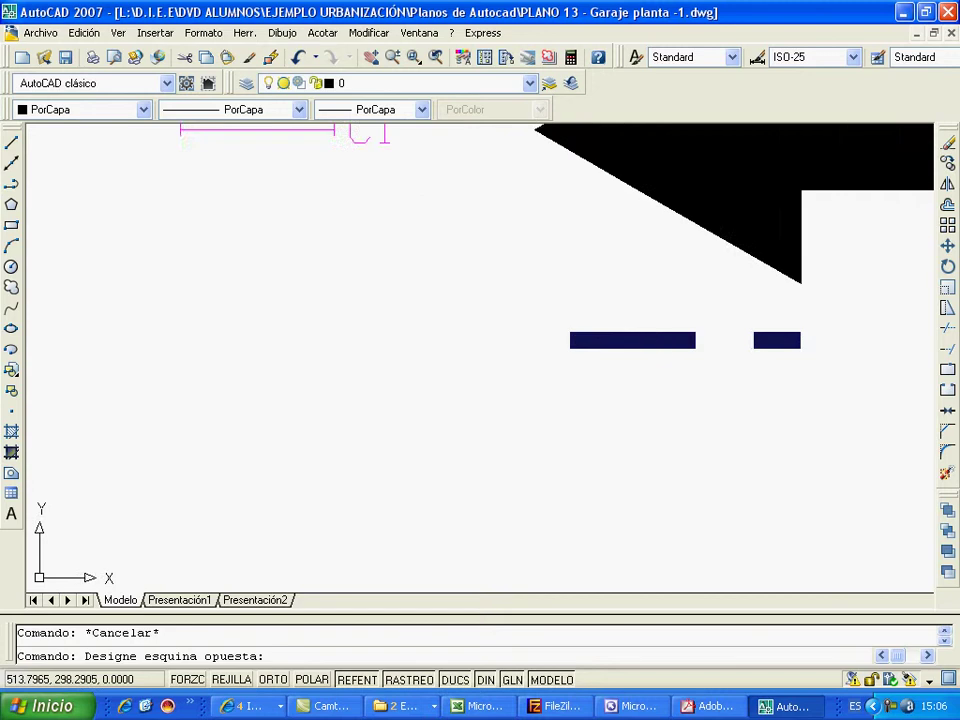
scroll(610, 470, "down", 4)
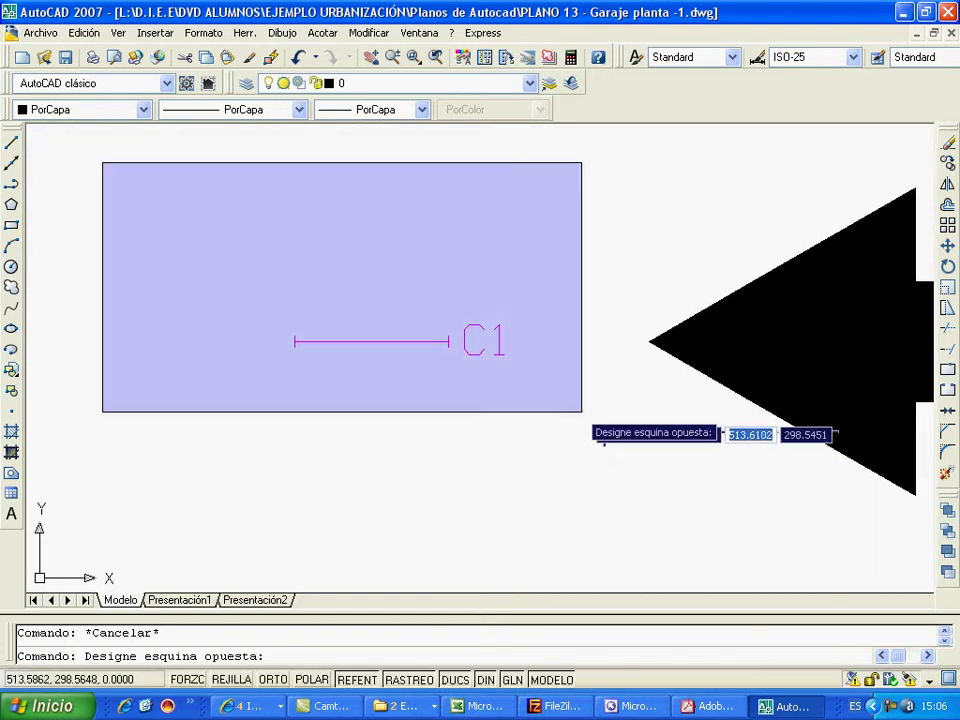
key("Escape")
Inspect the red bow-tie symbol above a pillar in the lower parking row, framing it with a selection window and cancelling it
scroll(491, 455, "down", 3)
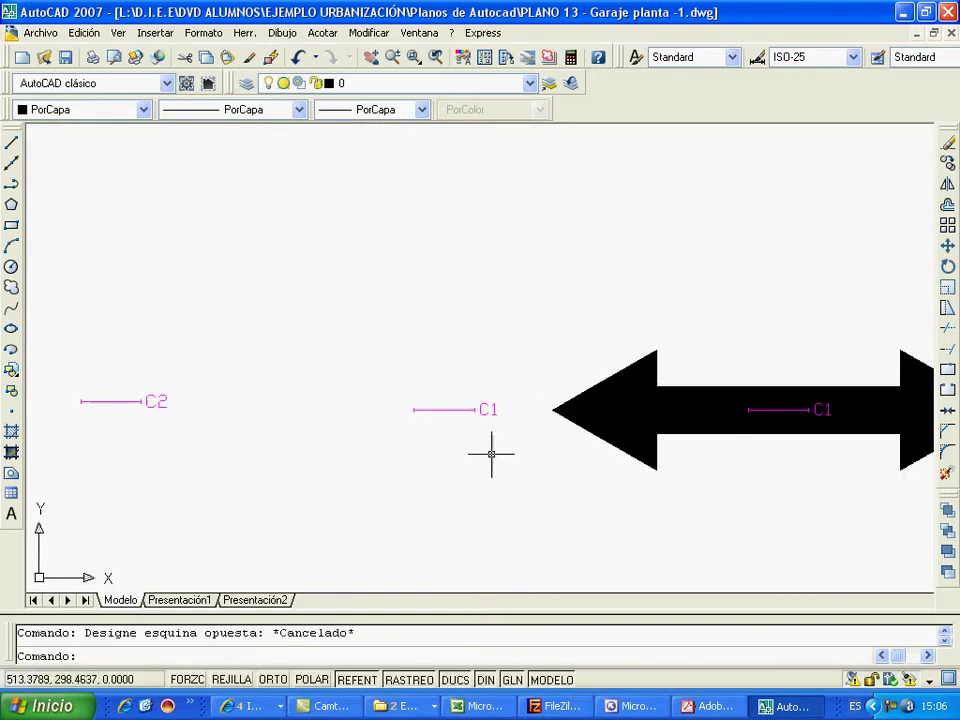
scroll(474, 475, "down", 3)
scroll(561, 358, "down", 2)
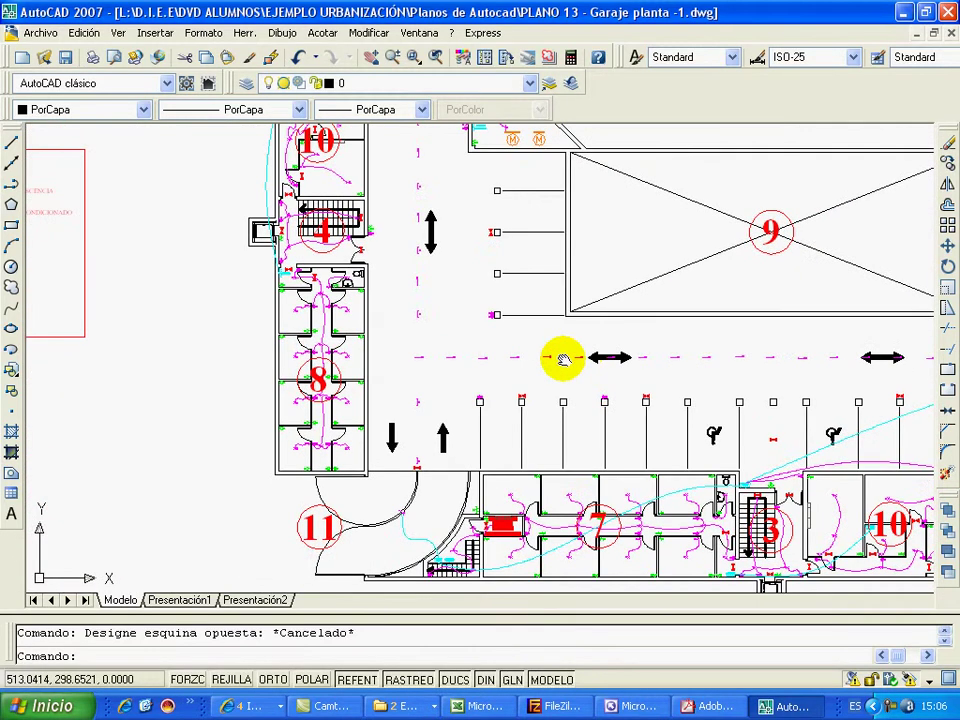
scroll(506, 396, "up", 5)
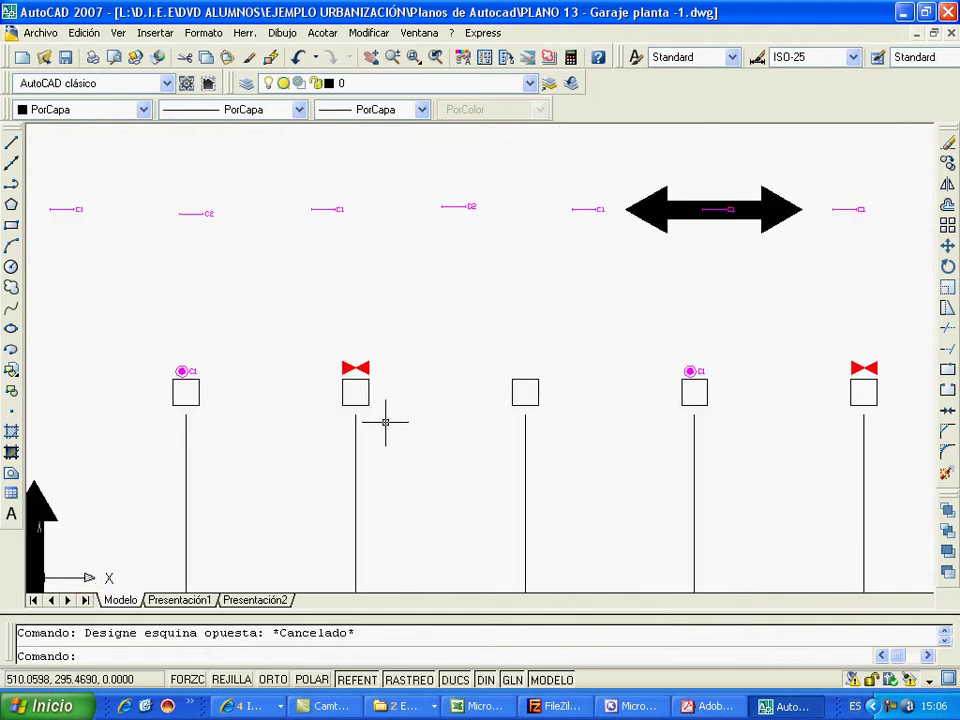
scroll(385, 422, "up", 3)
mouse_move(392, 422)
middle_mouse_down()
mouse_move(531, 441)
mouse_move(554, 418)
middle_mouse_up()
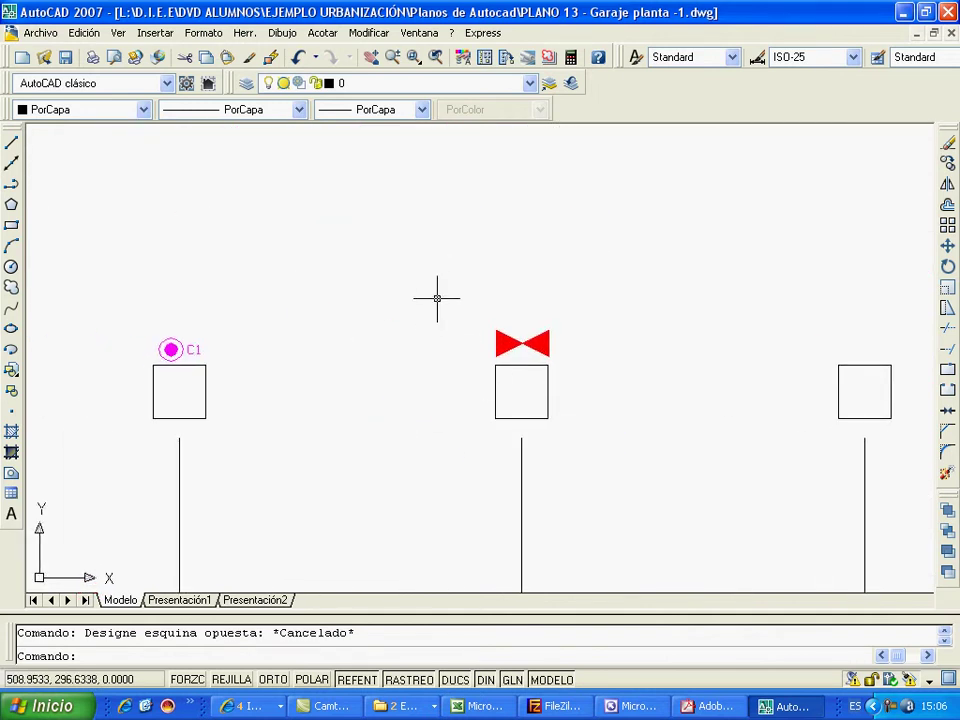
scroll(450, 336, "up", 5)
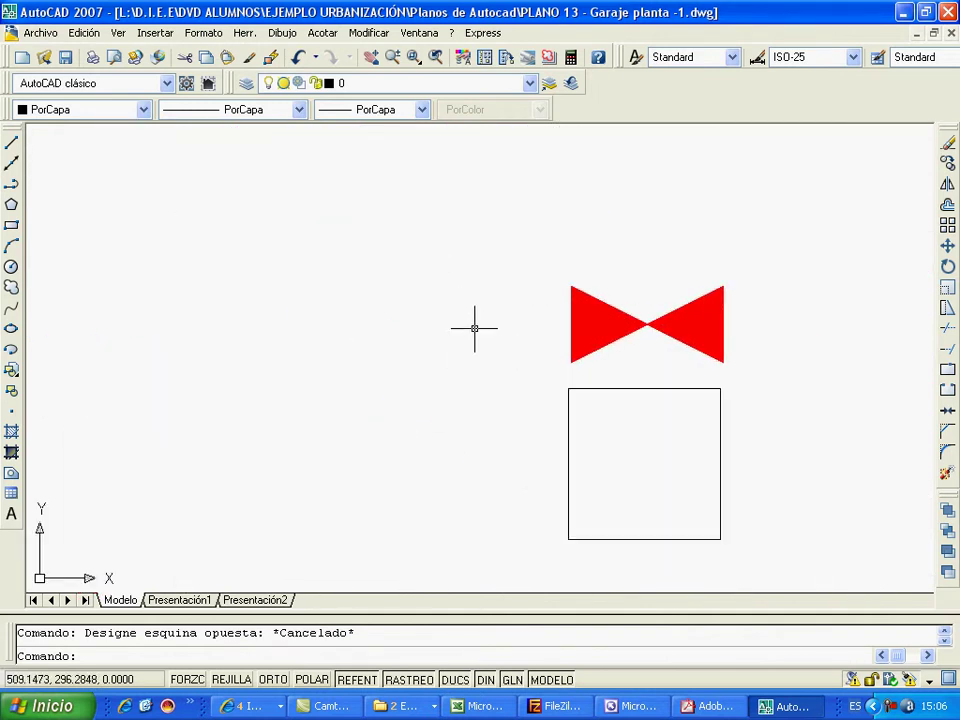
left_click(511, 275)
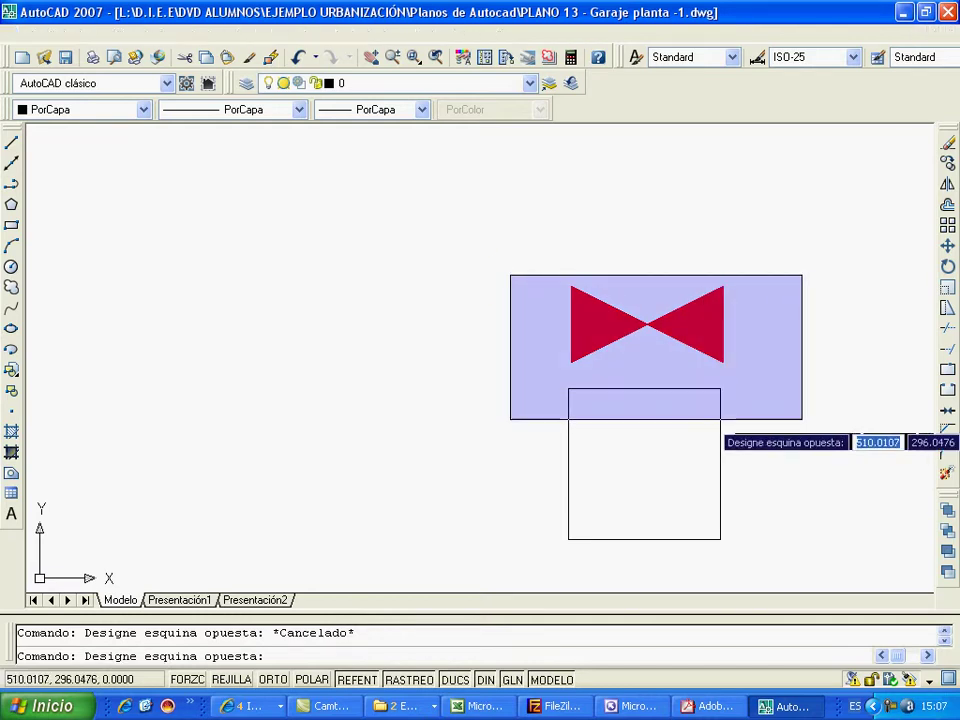
key("Escape")
Examine the red bow-tie and round C1 symbols along the lower parking row as far as the disabled spaces near staircase 3
scroll(643, 470, "down", 6)
middle_click_drag(677, 495, 563, 366)
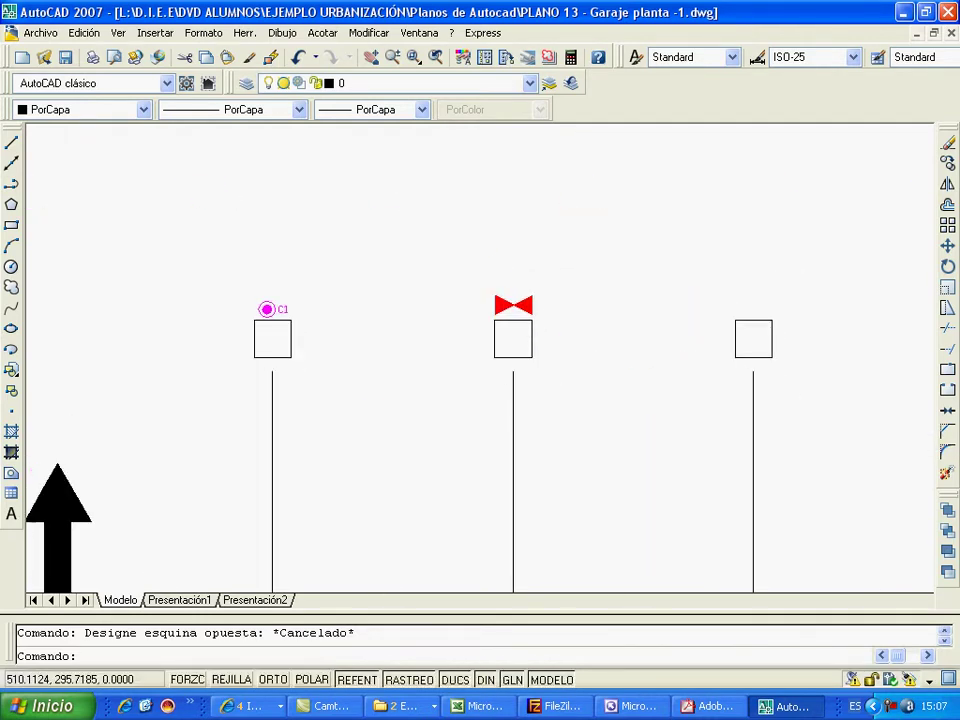
scroll(621, 407, "down", 4)
middle_click_drag(621, 407, 430, 452)
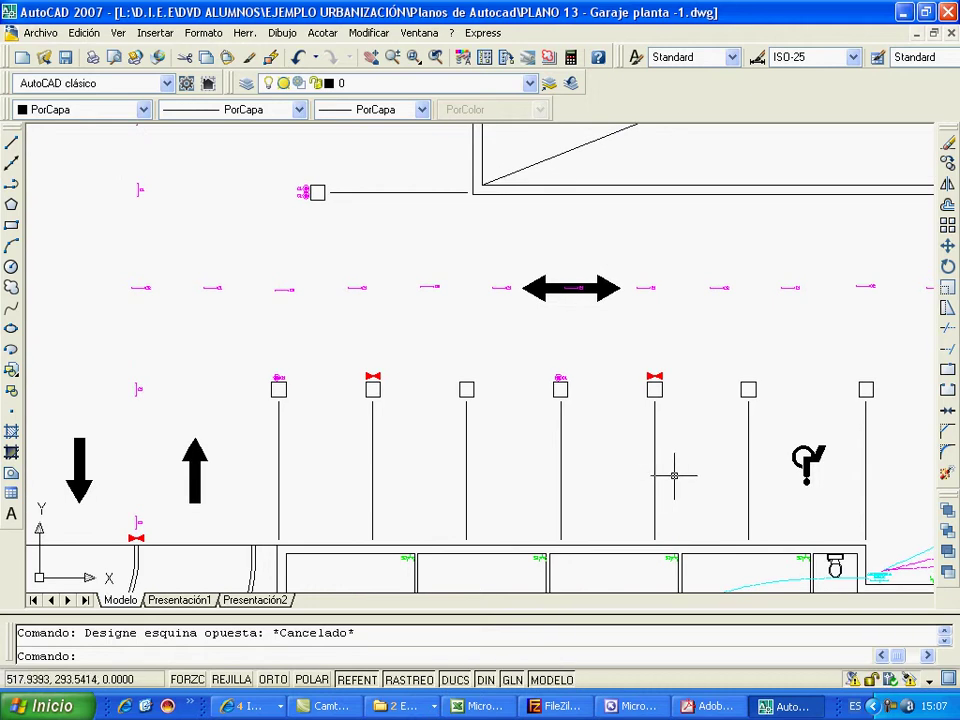
scroll(694, 465, "up", 3)
scroll(677, 454, "down", 4)
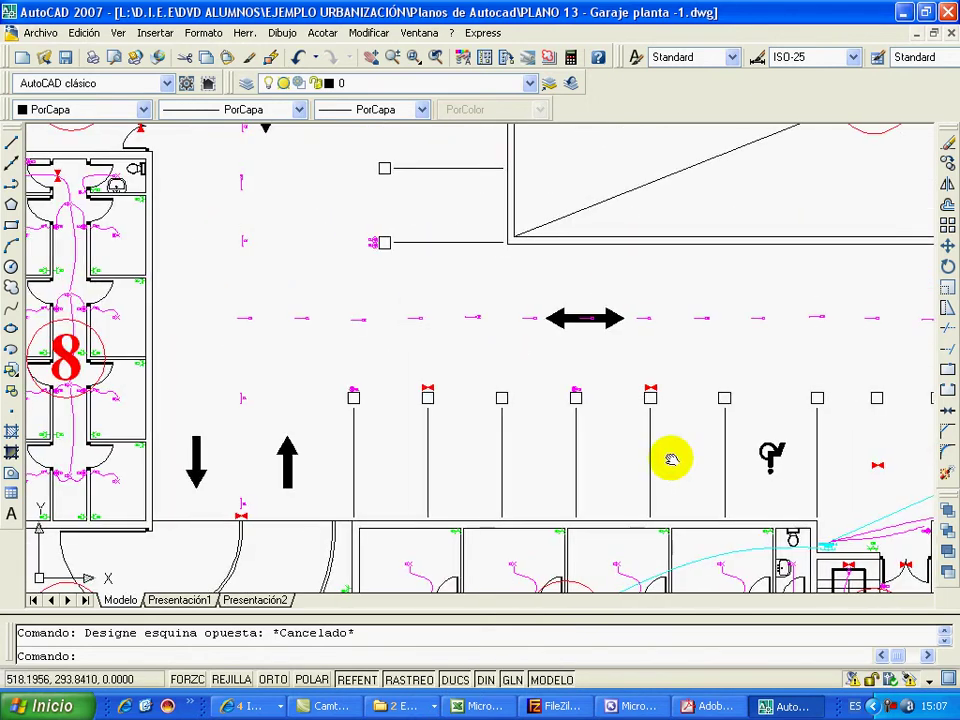
middle_click_drag(671, 456, 564, 503)
scroll(735, 529, "up", 5)
middle_click_drag(754, 519, 547, 369)
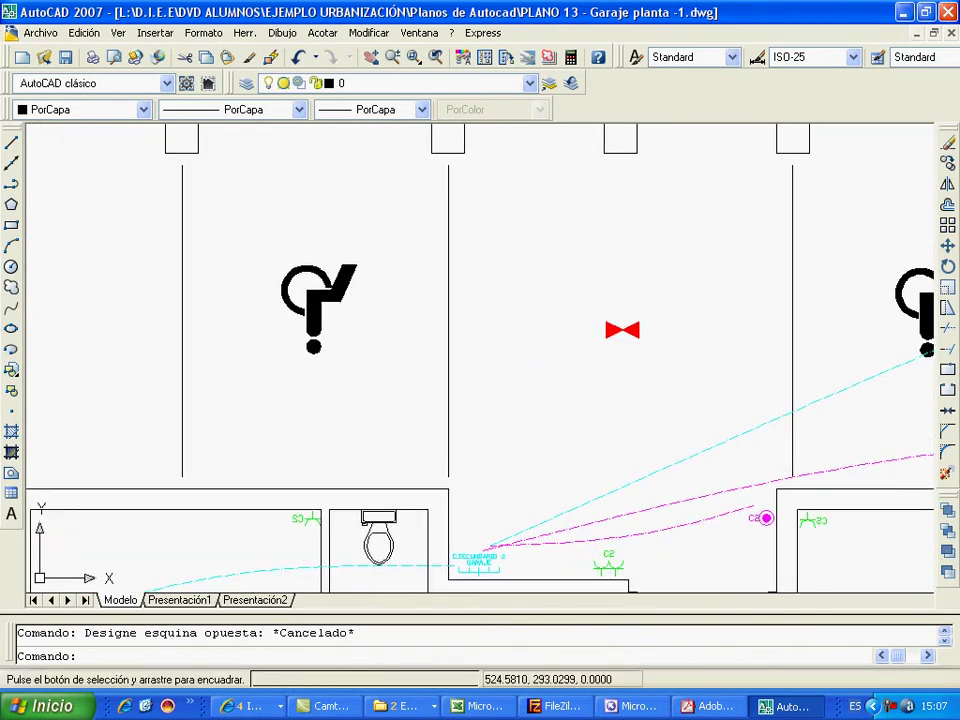
scroll(565, 370, "down", 4)
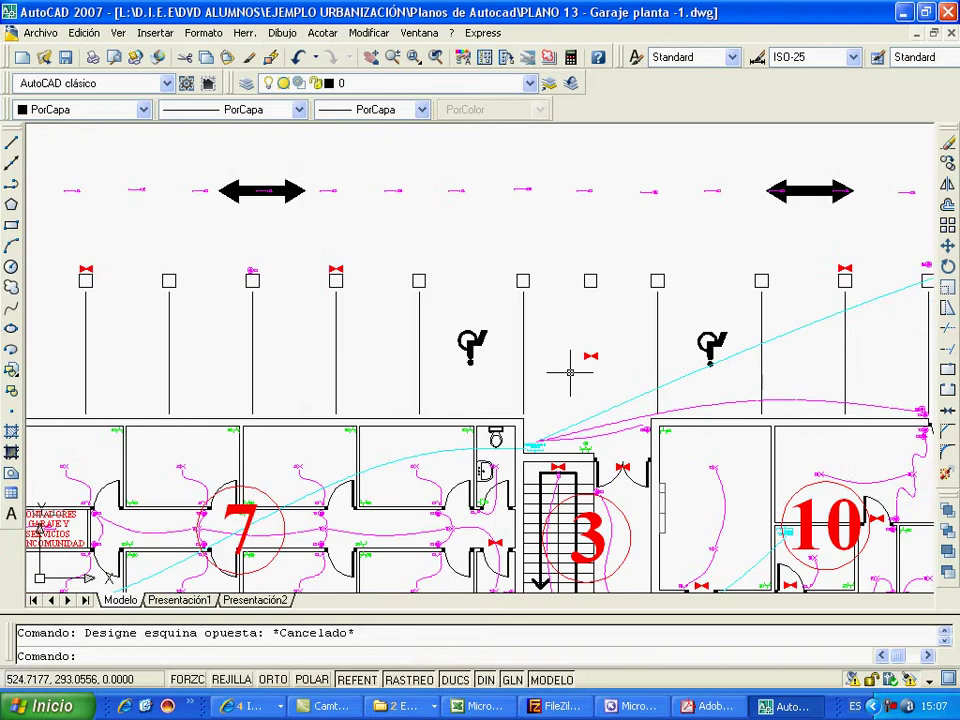
Frame the green C2 socket symbol beside the panel C.SECUNDARIO 2 GARAJE with a selection window and cancel the selection
scroll(566, 385, "up", 3)
scroll(591, 524, "up", 8)
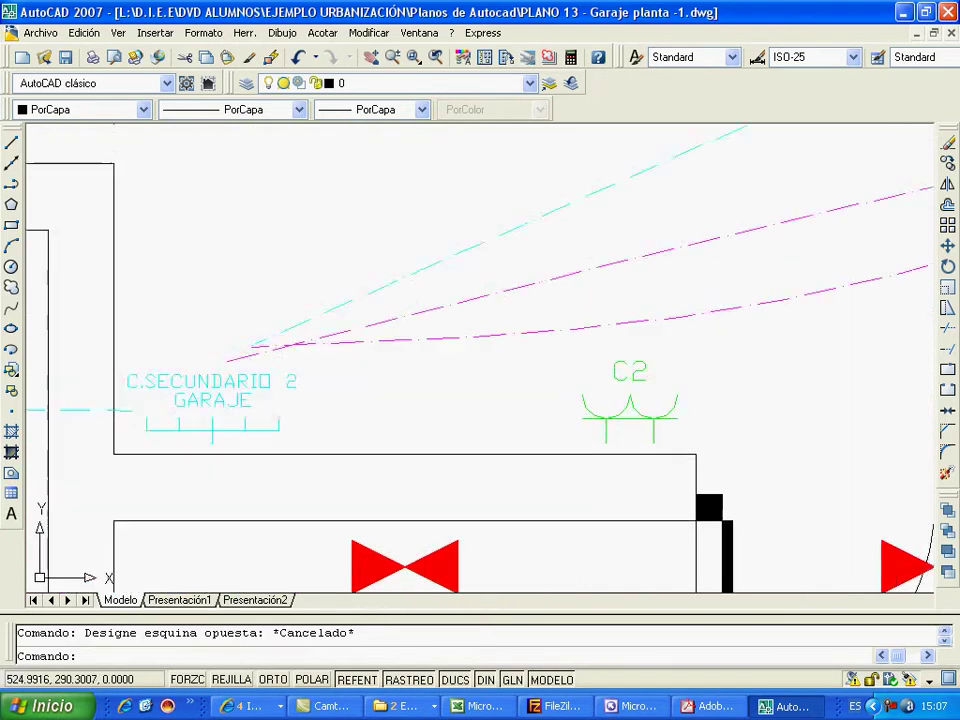
left_click(555, 295)
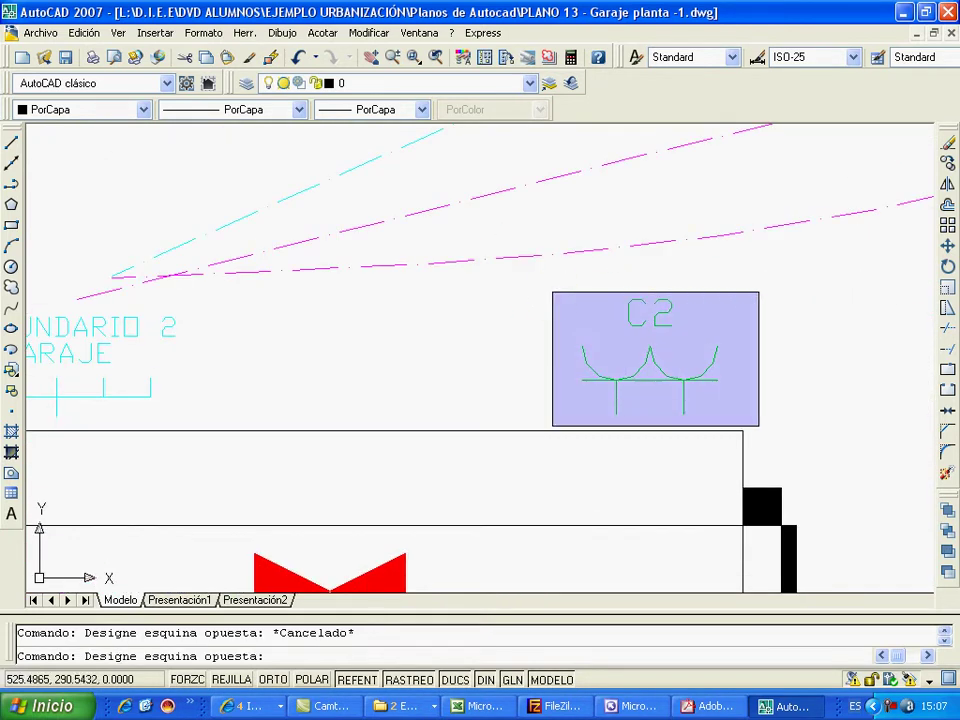
key("Escape")
Frame the two M motor symbols and the circled number 12 near the upper ramp with a selection window and cancel the selection
scroll(429, 403, "down", 7)
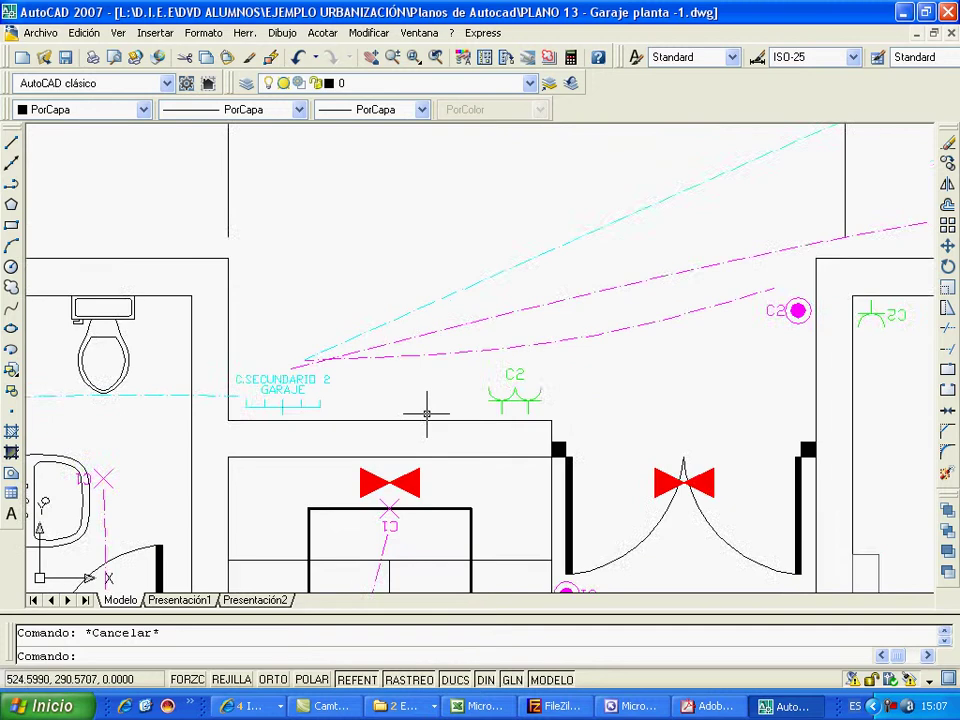
scroll(526, 412, "up", 4)
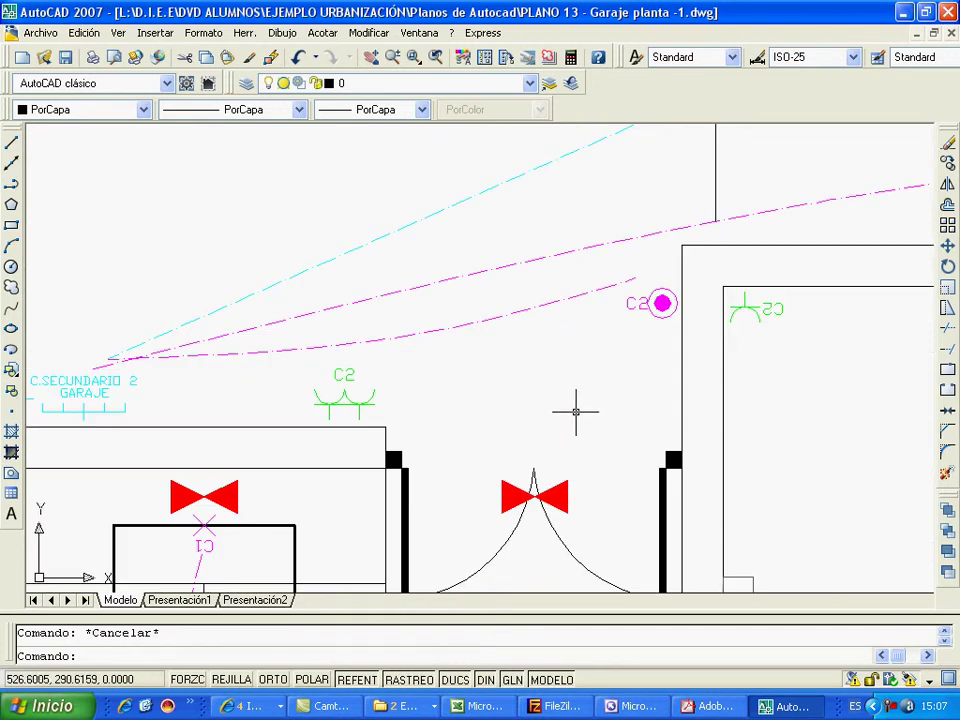
middle_click_drag(575, 412, 516, 593)
scroll(615, 326, "down", 4)
scroll(510, 500, "down", 2)
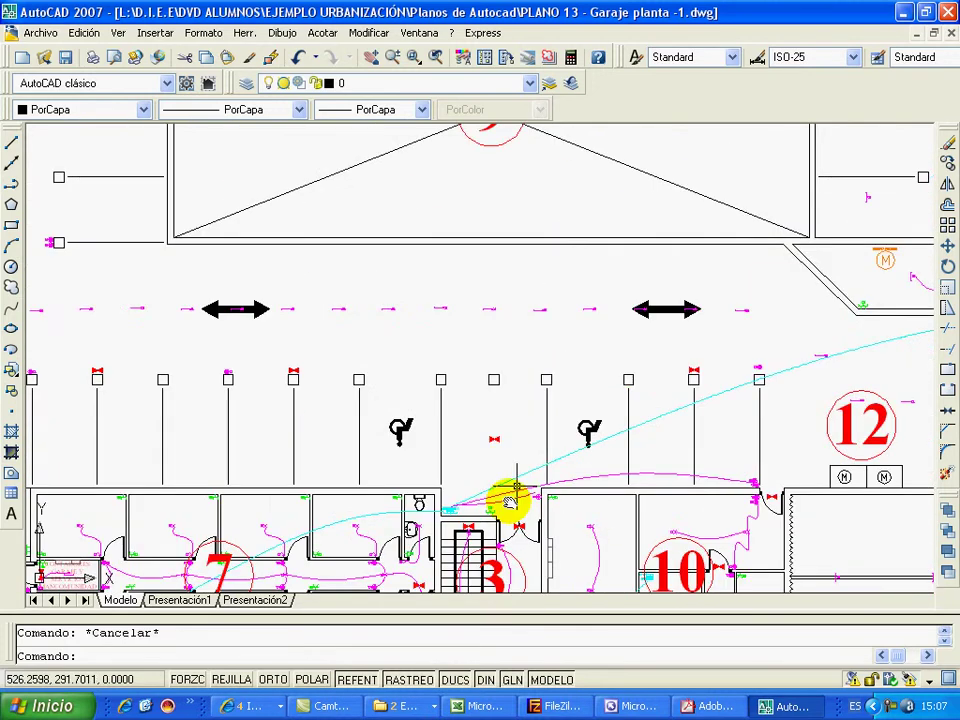
middle_click_drag(510, 500, 500, 590)
middle_click_drag(521, 369, 463, 469)
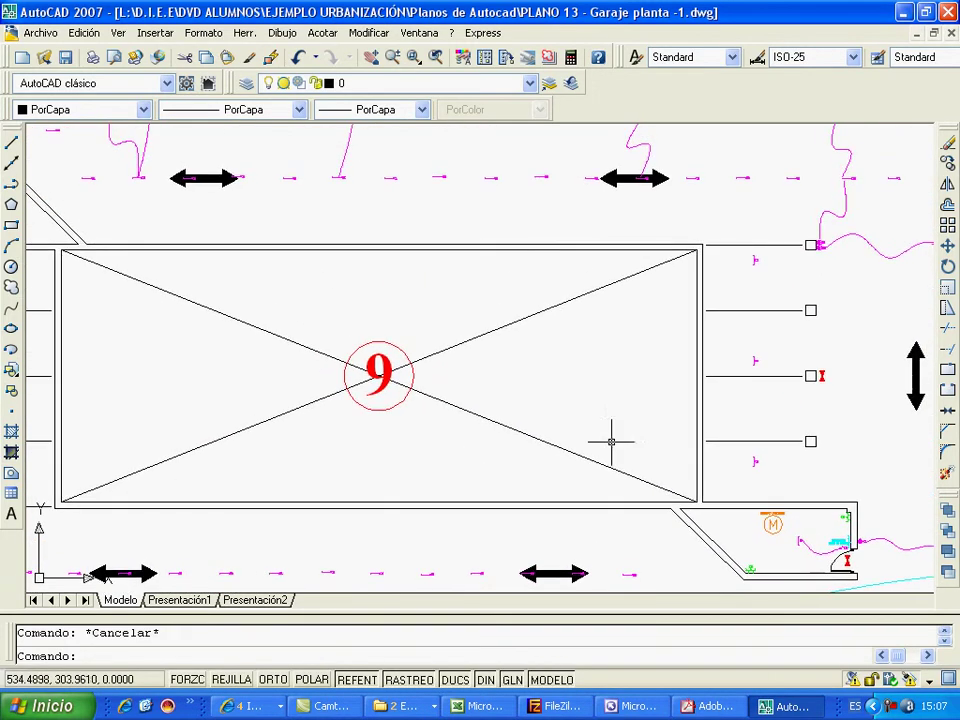
mouse_move(611, 441)
middle_mouse_down()
mouse_move(568, 493)
mouse_move(577, 476)
middle_mouse_up()
mouse_move(491, 446)
middle_mouse_down()
mouse_move(774, 519)
mouse_move(838, 486)
middle_mouse_up()
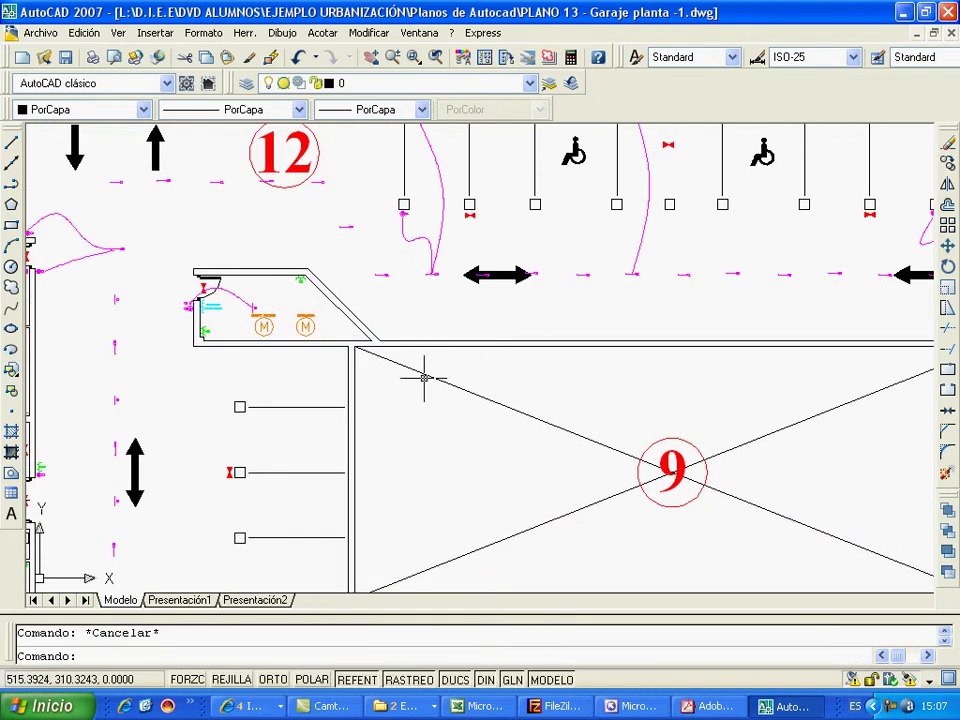
middle_click_drag(424, 378, 707, 668)
scroll(620, 590, "up", 3)
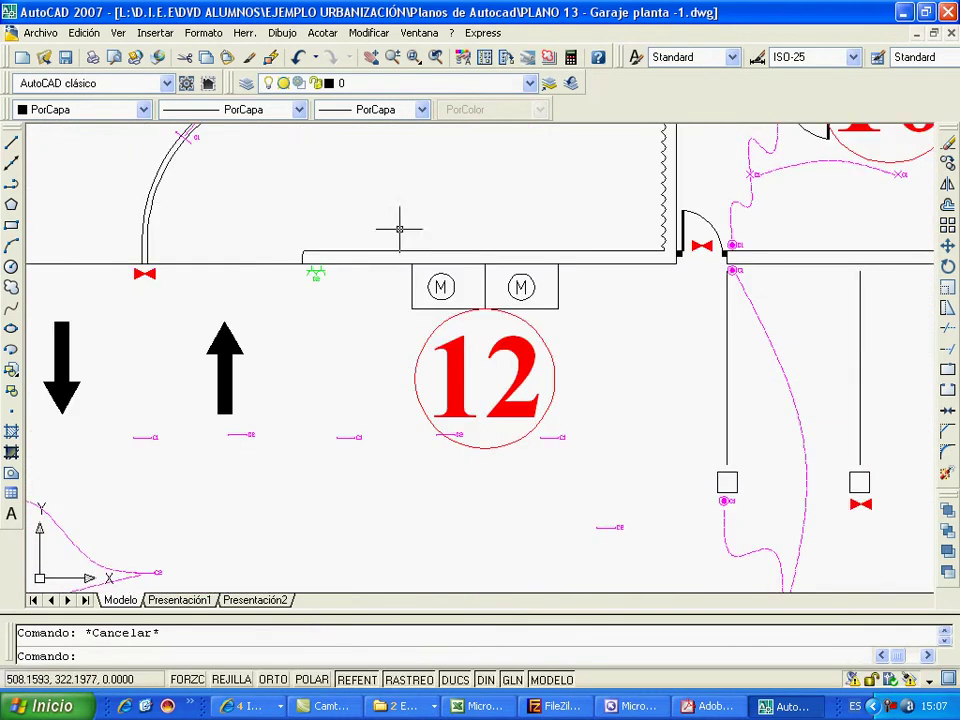
left_click(395, 217)
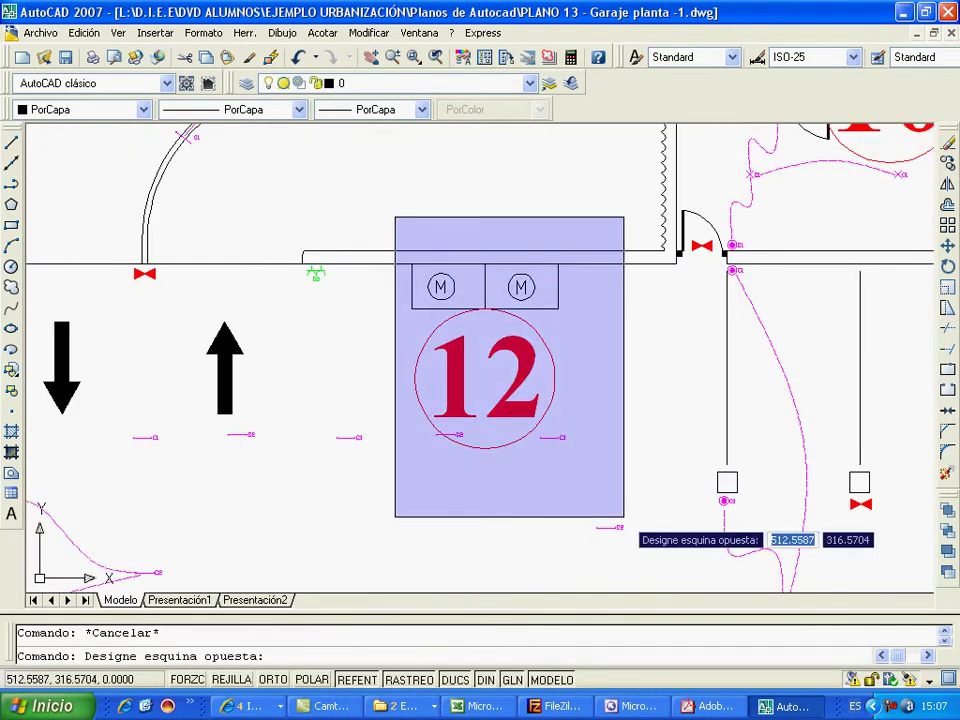
key("Escape")
Inspect the BOMBAS PRESIÓN and DEPURADORA motors in the pump room, starting a selection window at DEPURADORA and cancelling it
scroll(460, 516, "down", 4)
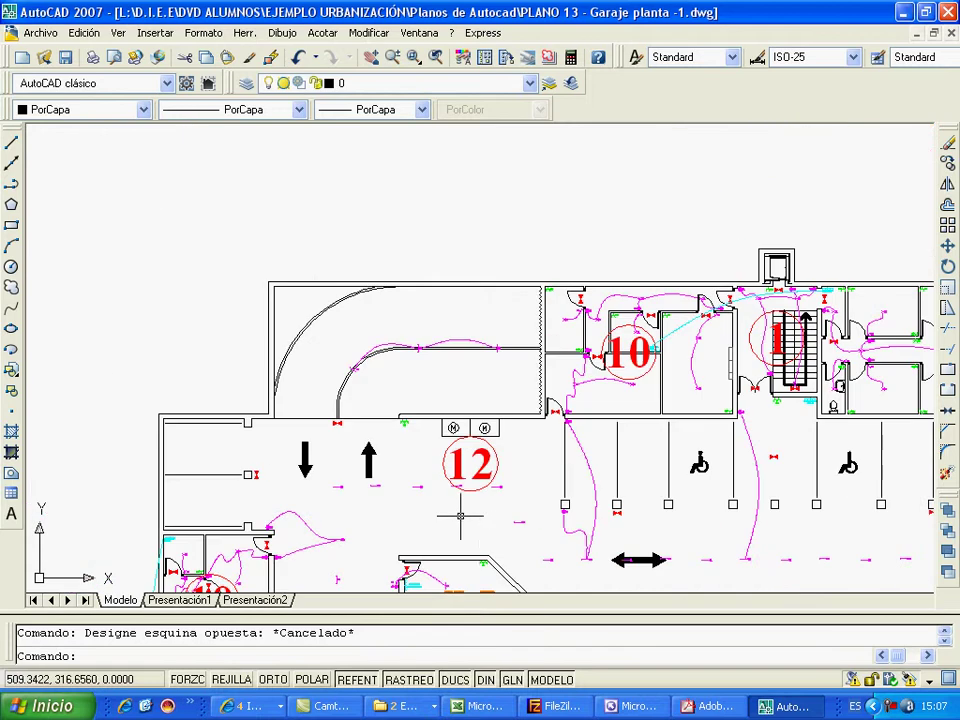
mouse_move(460, 516)
middle_mouse_down()
mouse_move(336, 446)
mouse_move(354, 336)
mouse_move(371, 314)
middle_mouse_up()
scroll(477, 516, "up", 6)
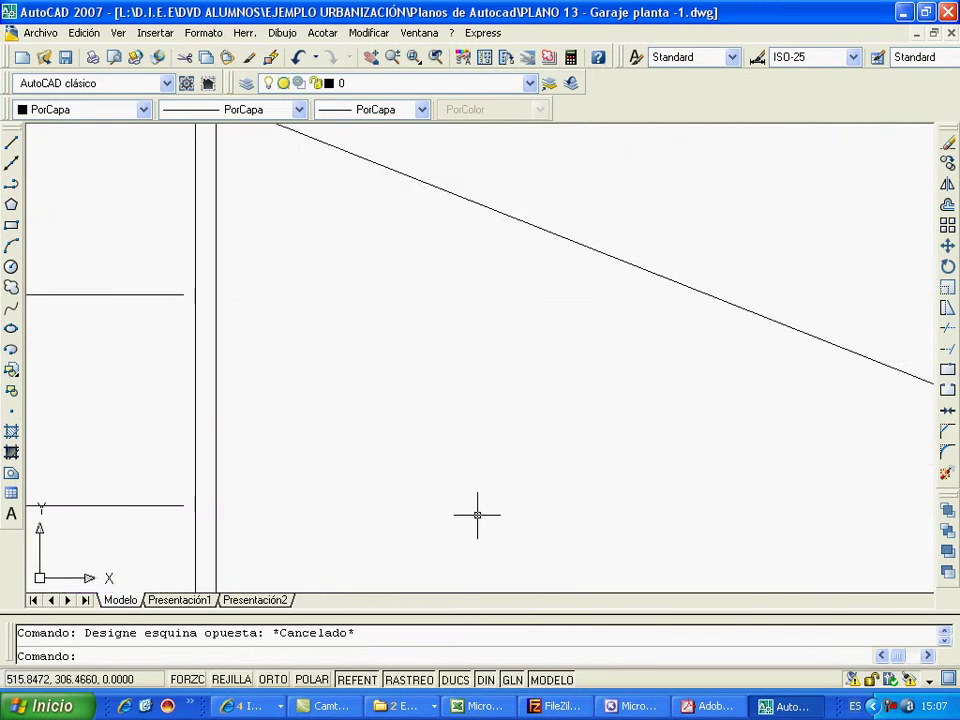
middle_click_drag(449, 467, 696, 506)
scroll(487, 467, "down", 2)
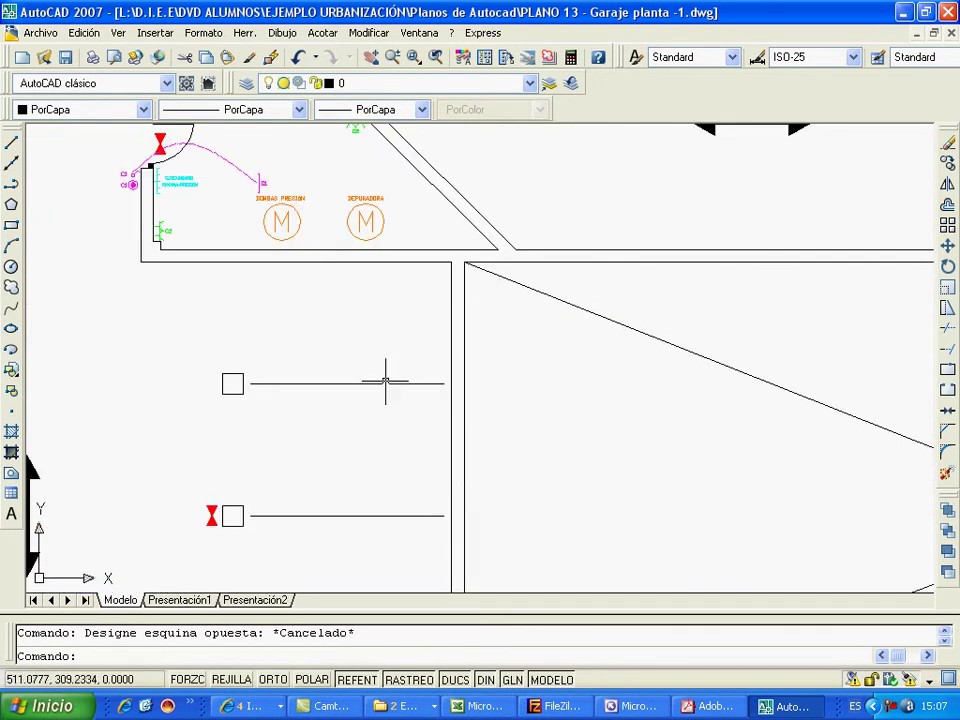
middle_click_drag(385, 382, 551, 578)
scroll(499, 508, "up", 4)
middle_click_drag(499, 508, 701, 653)
left_click(659, 280)
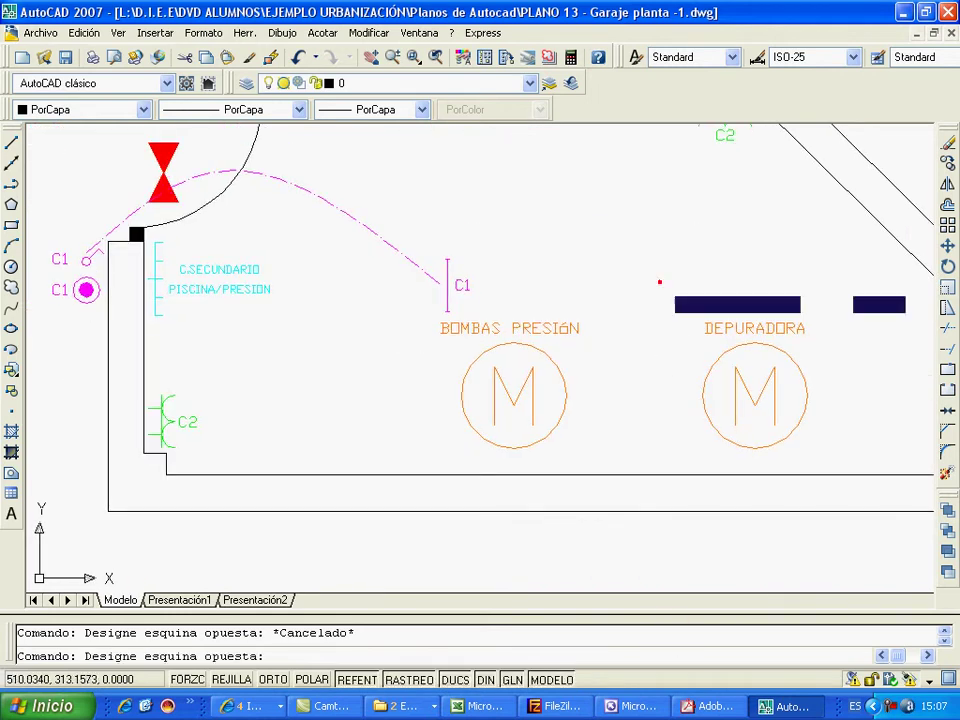
key("Escape")
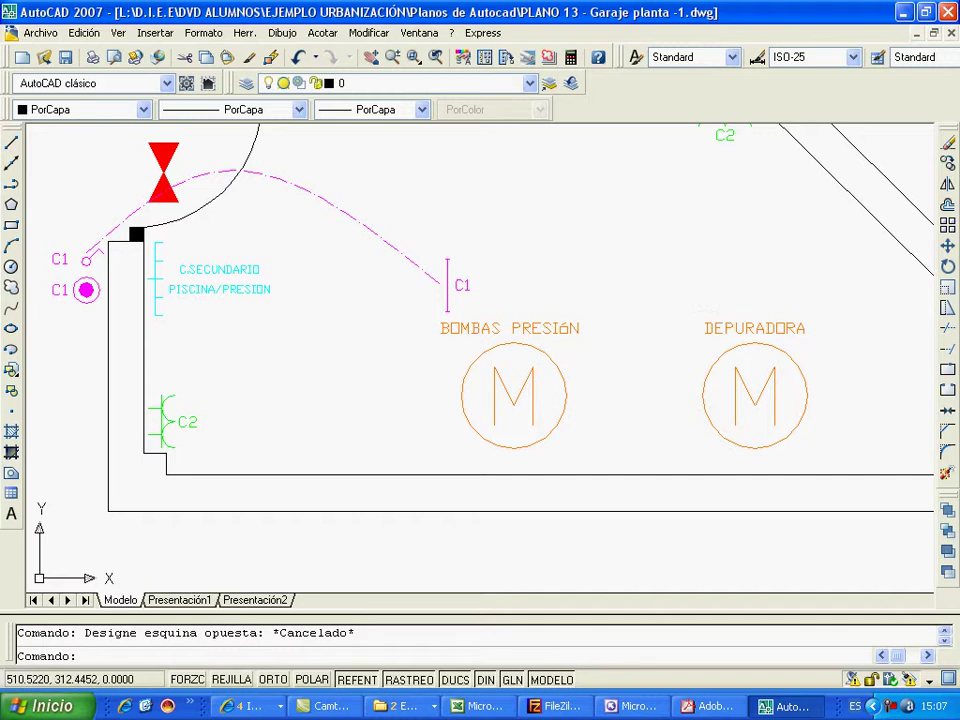
Examine the C.SECUNDARIO PISCINA/PRESION panel, the two pump-room motors and the C1 switch and round C1 symbol beside the door
middle_click_drag(230, 290, 264, 291)
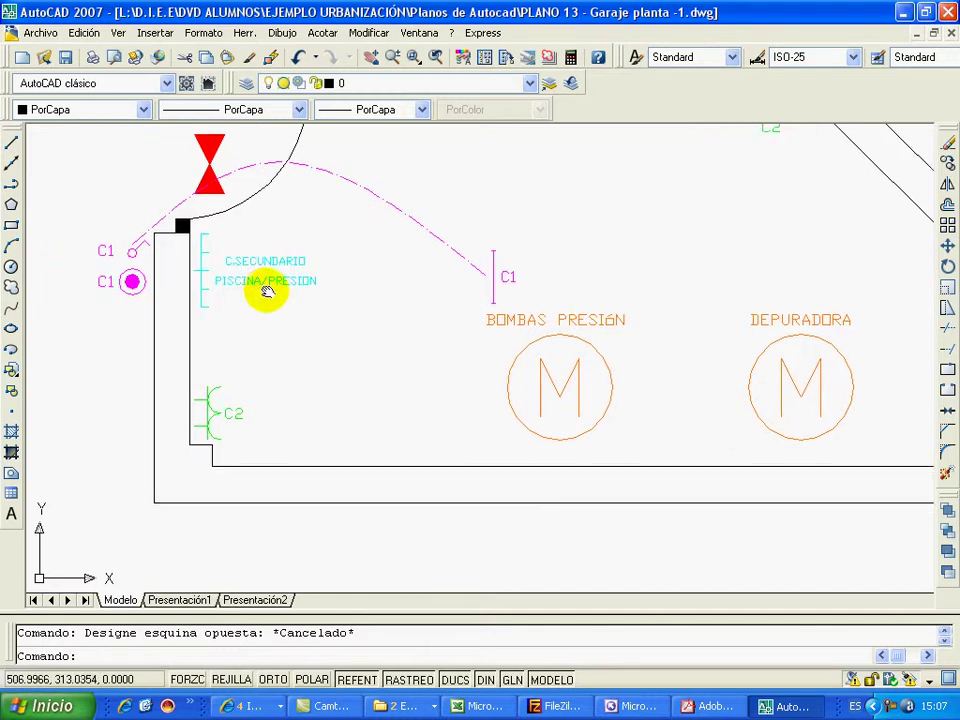
scroll(297, 345, "up", 4)
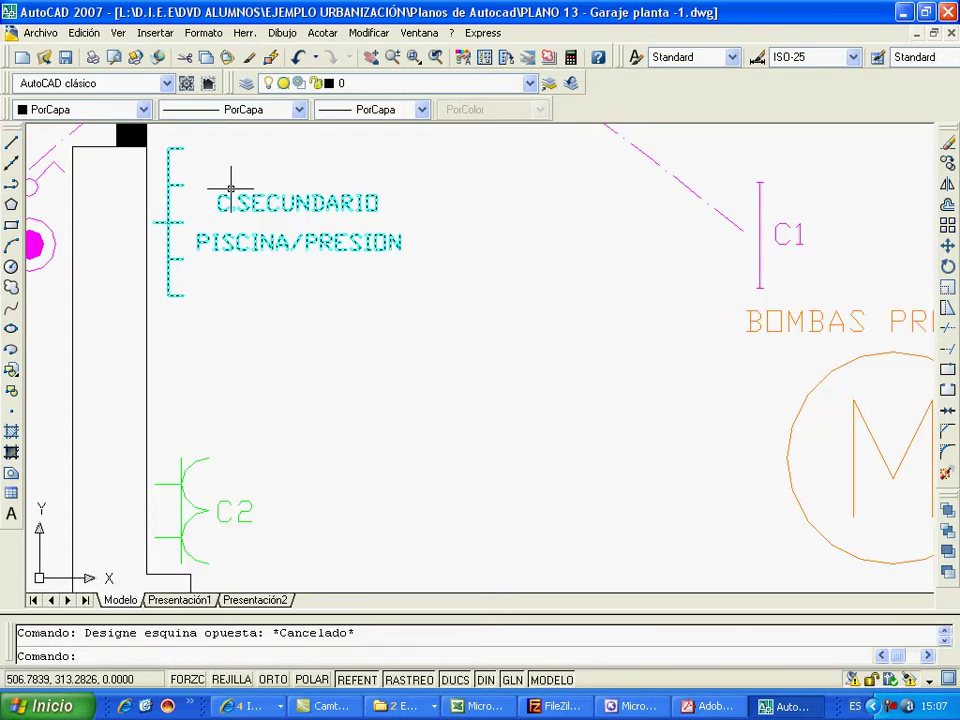
scroll(765, 478, "down", 2)
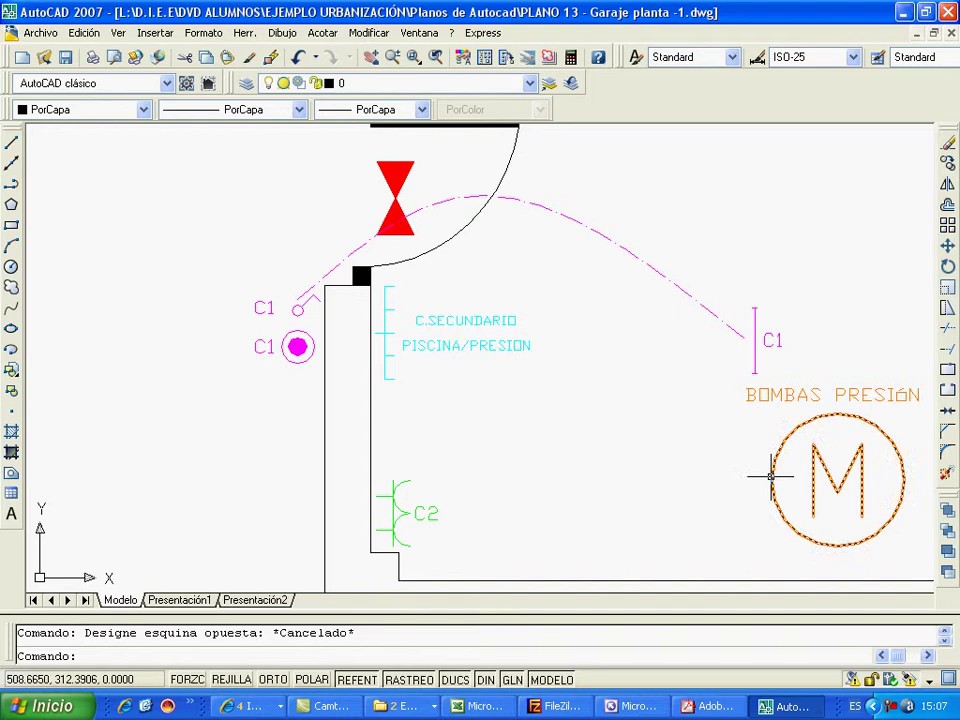
middle_click_drag(767, 476, 454, 431)
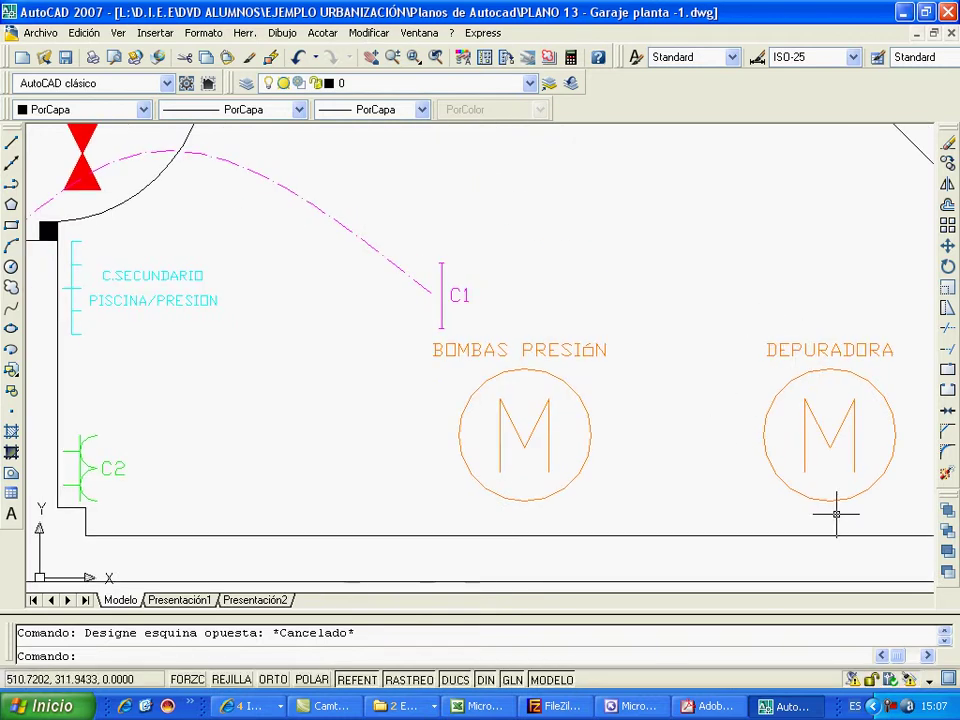
scroll(175, 360, "up", 3)
middle_click_drag(81, 275, 411, 420)
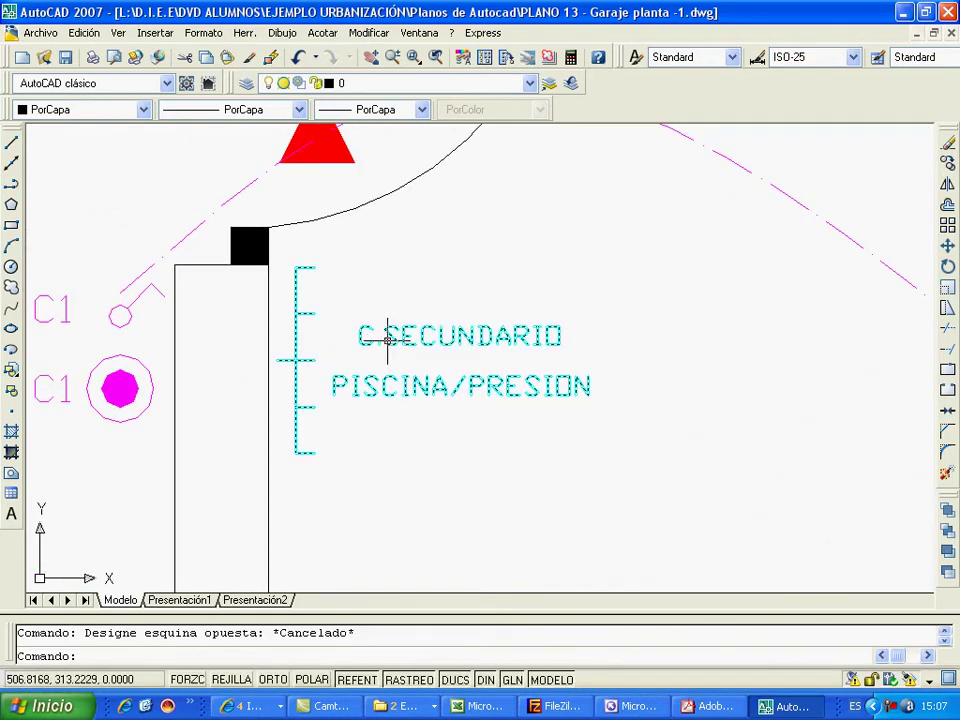
scroll(387, 340, "down", 4)
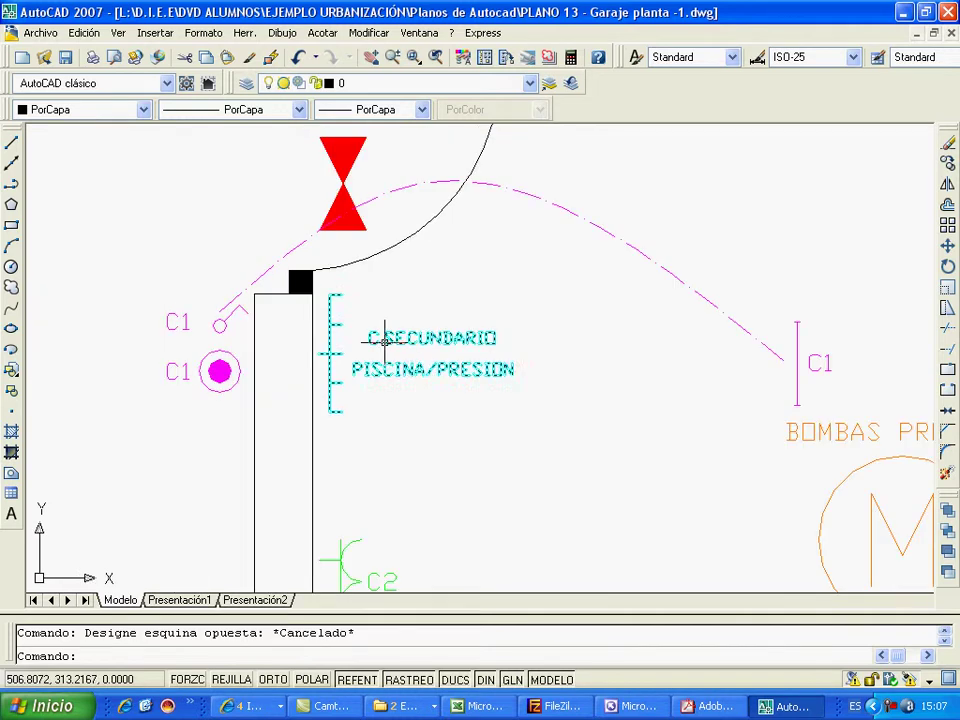
key("Escape")
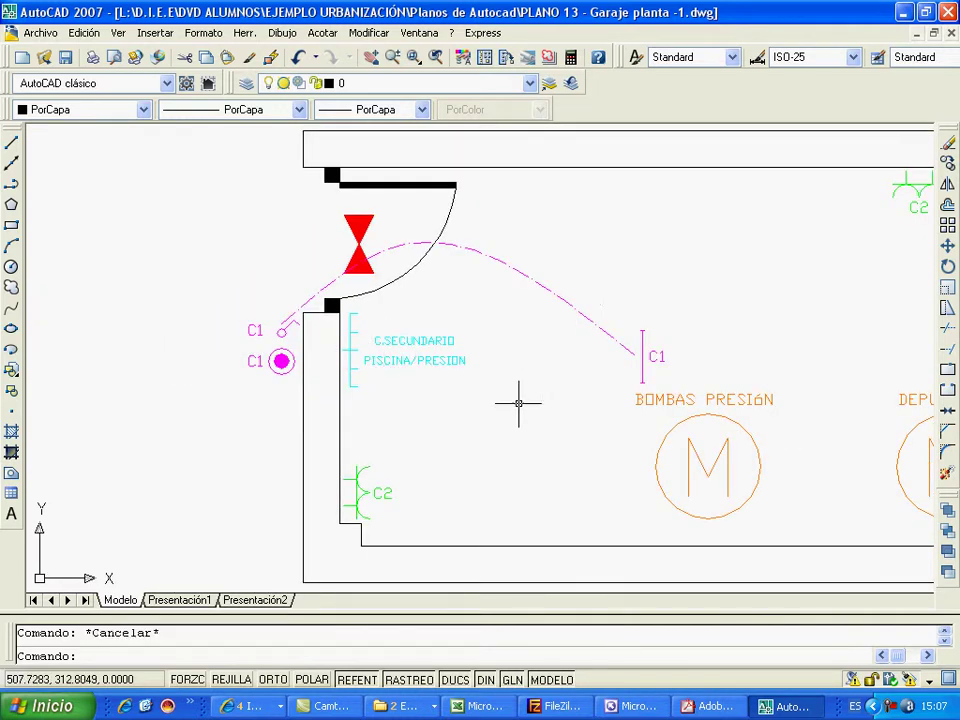
scroll(516, 399, "up", 3)
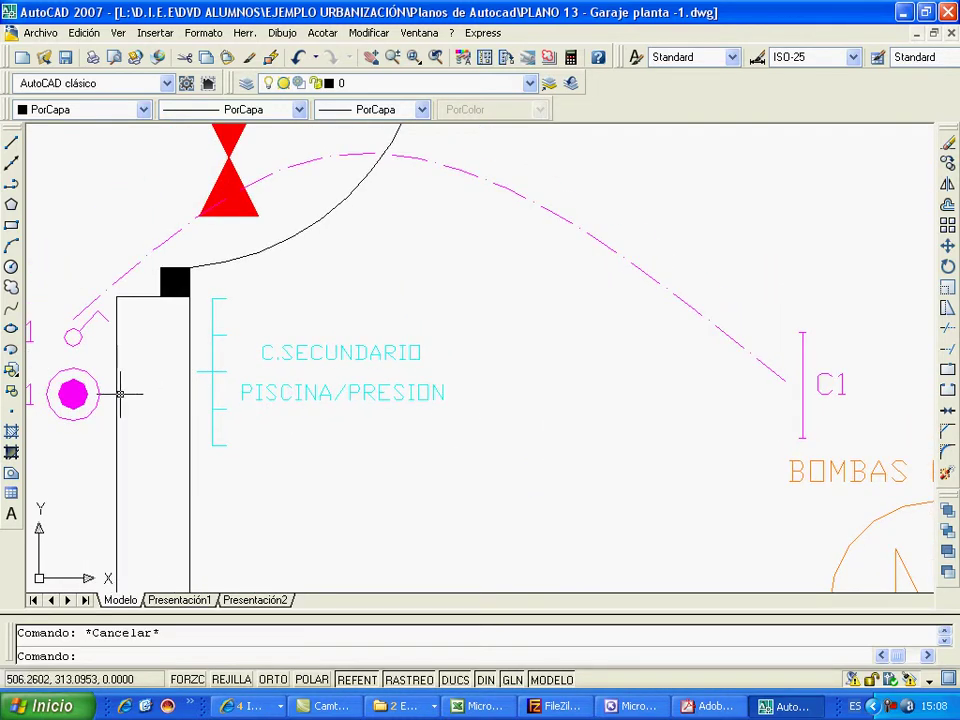
middle_click_drag(120, 395, 222, 435)
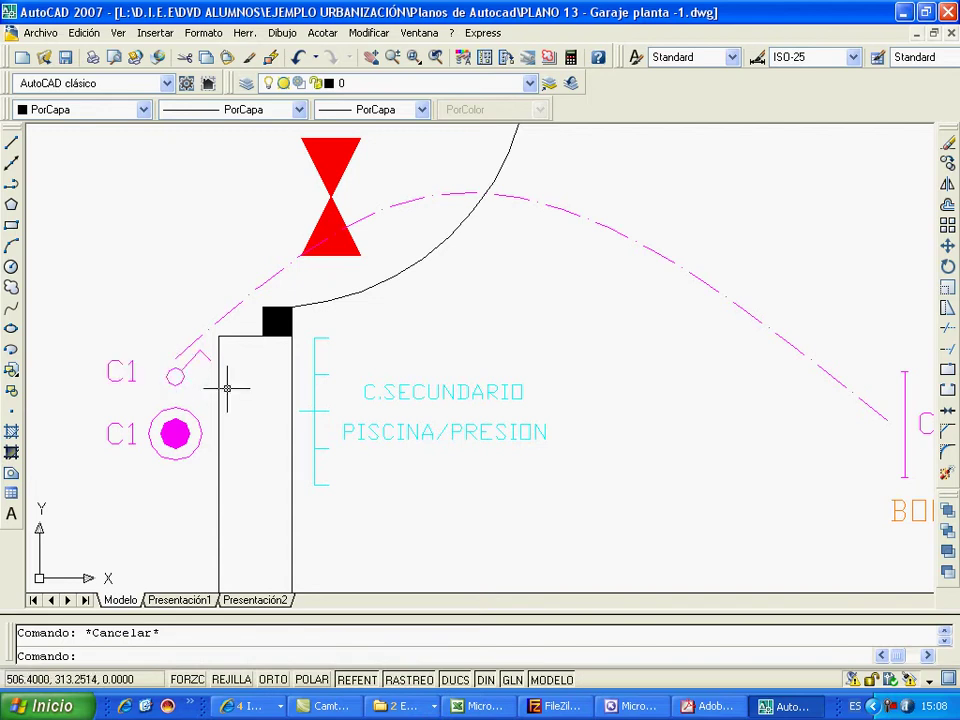
Frame the whole pump room with a selection window, cancel the selection and inspect the C1 lighting line by the door
scroll(223, 388, "down", 4)
scroll(502, 413, "down", 2)
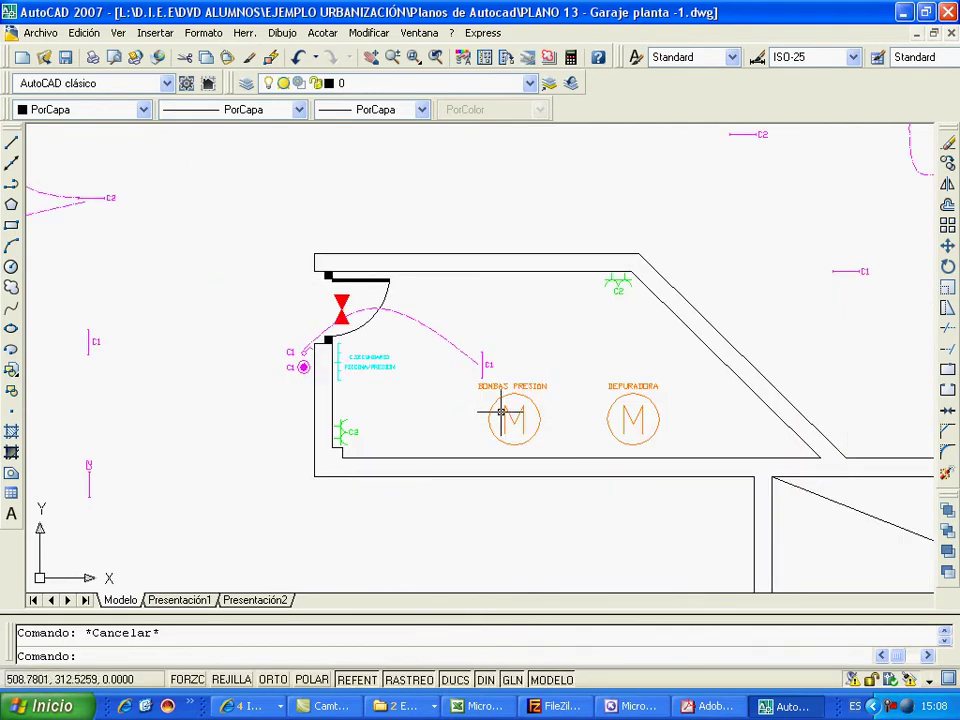
left_click(243, 219)
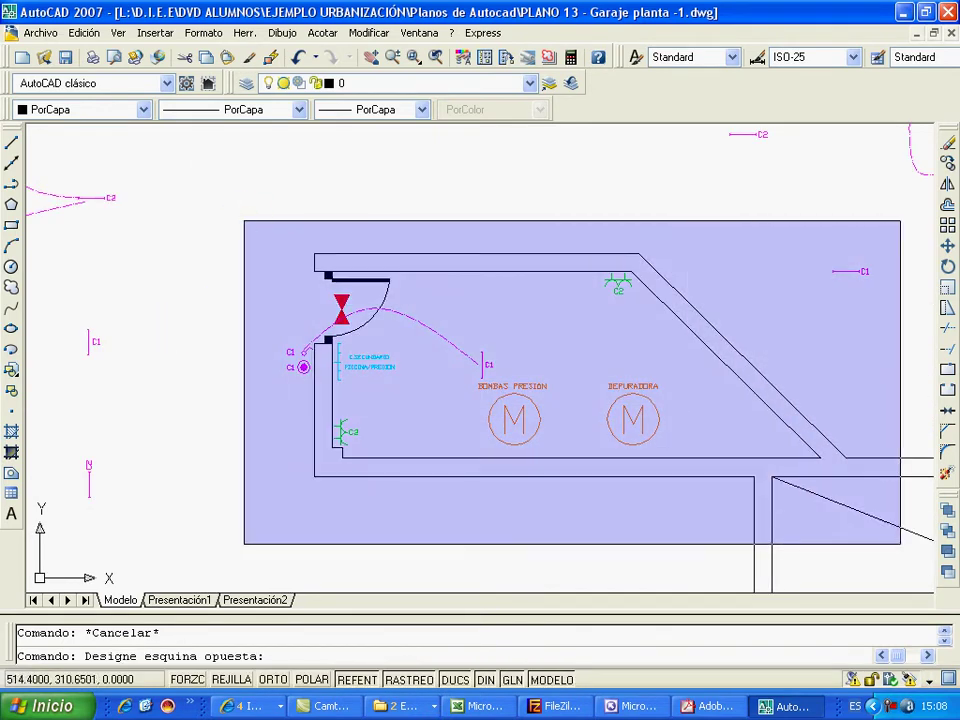
key("Escape")
scroll(448, 412, "up", 3)
middle_click_drag(563, 529, 700, 631)
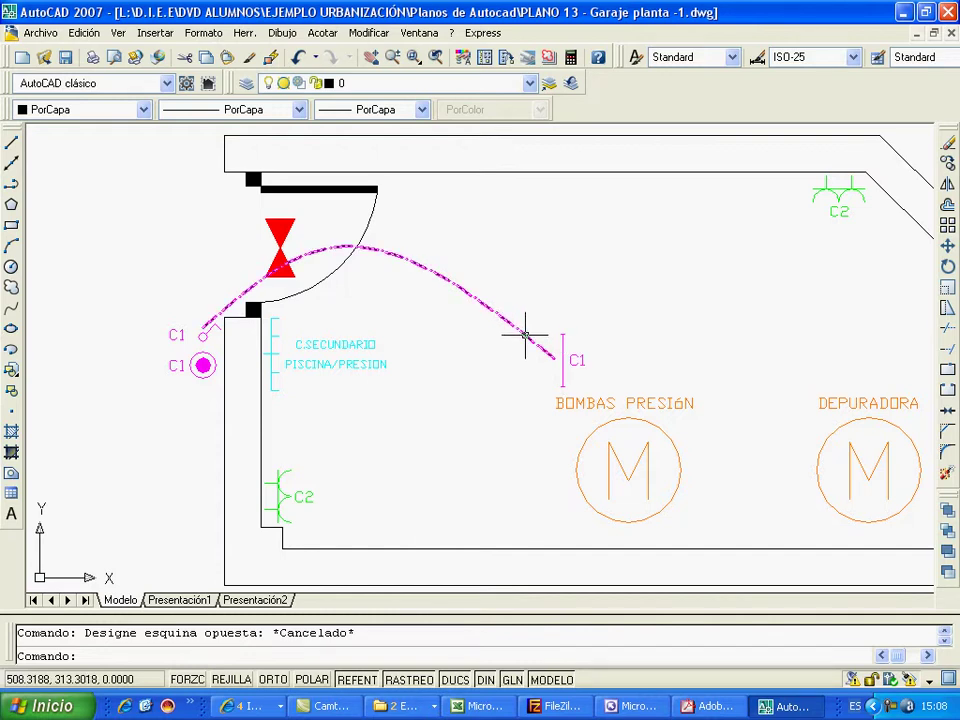
Survey the level -1 garage plan around the central area 9 as far as the lower motor room and the circled number 12
scroll(407, 380, "down", 6)
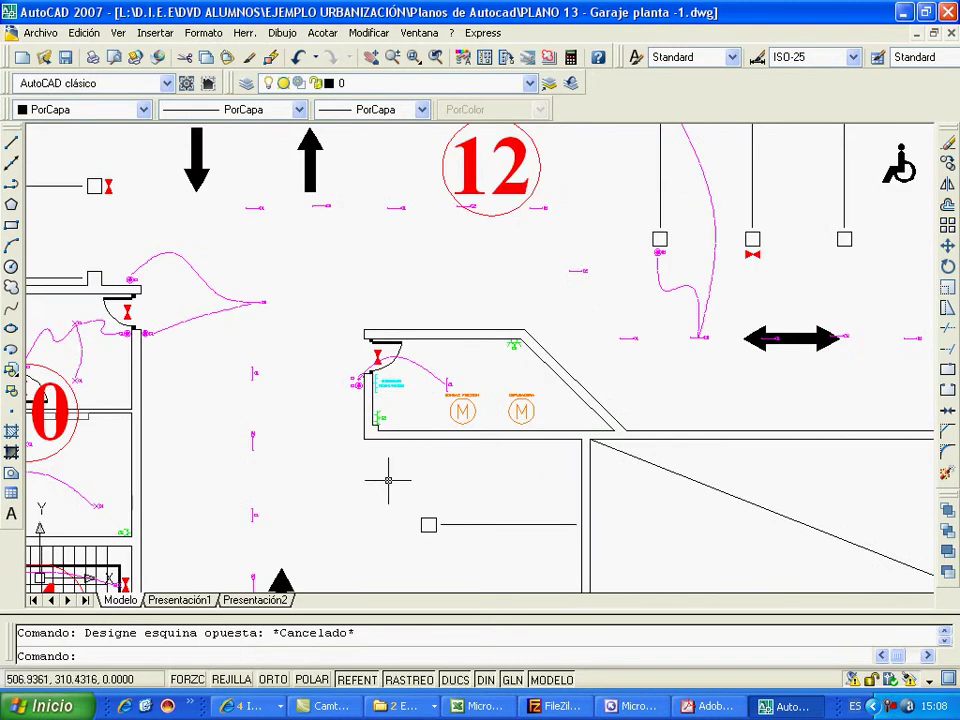
scroll(388, 481, "down", 2)
middle_click_drag(916, 470, 775, 459)
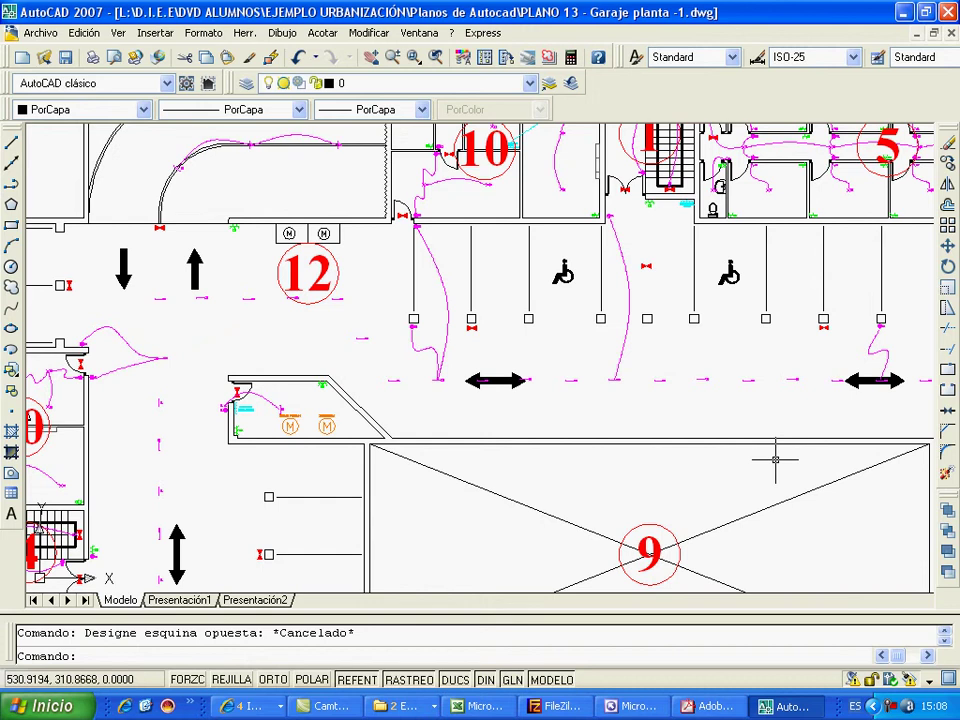
scroll(722, 474, "down", 4)
mouse_move(718, 490)
middle_mouse_down()
mouse_move(636, 403)
mouse_move(583, 371)
mouse_move(588, 378)
middle_mouse_up()
scroll(648, 497, "up", 3)
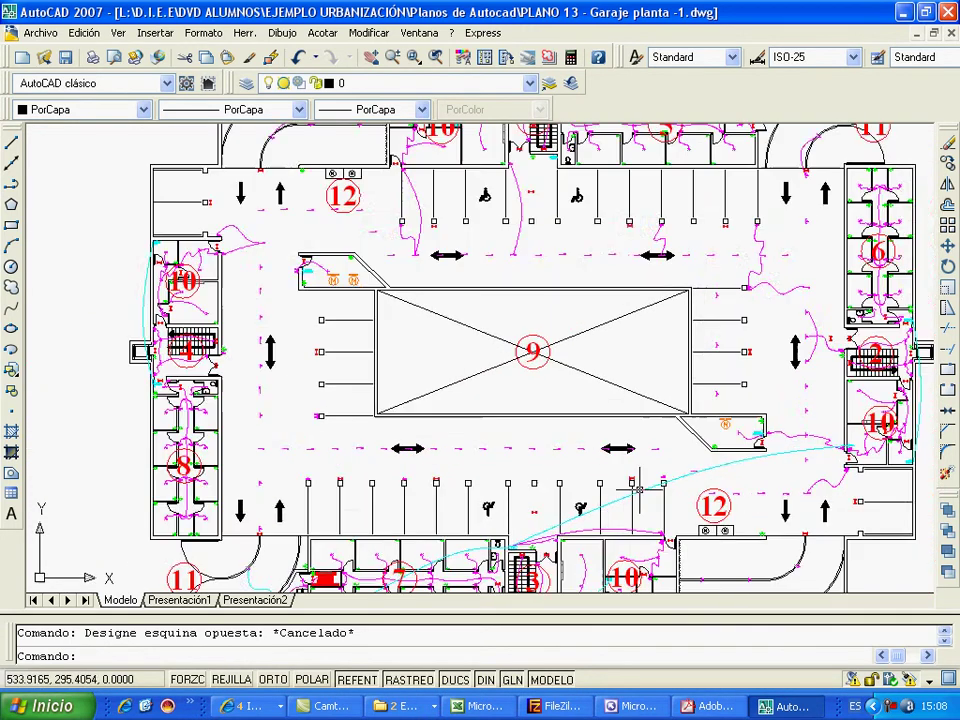
mouse_move(727, 539)
middle_mouse_down()
mouse_move(707, 407)
mouse_move(750, 500)
middle_mouse_up()
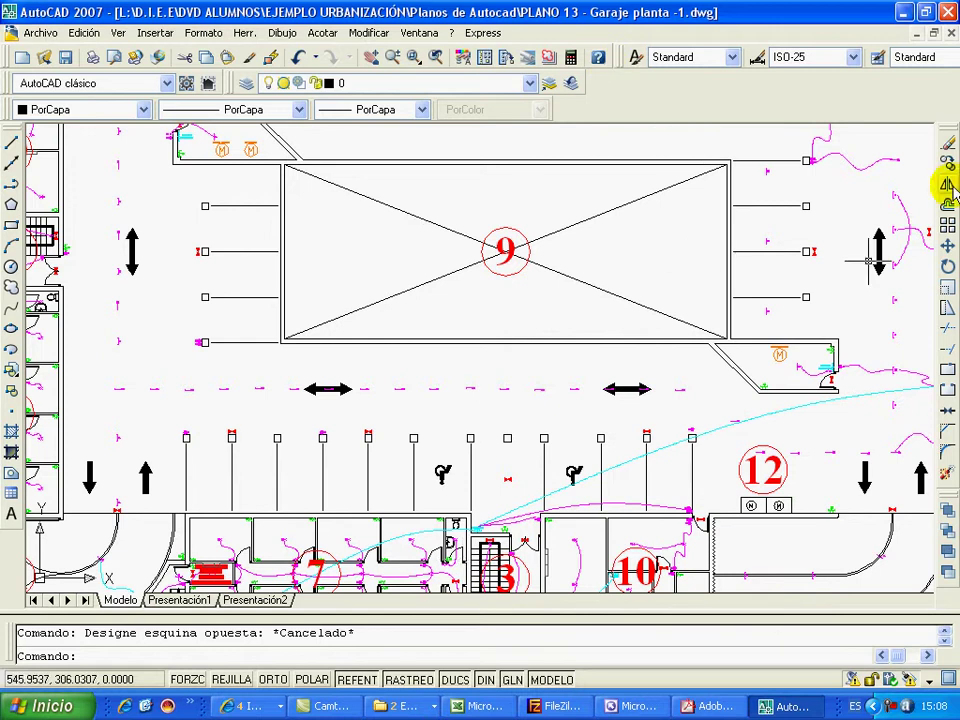
Minimise the level -1 drawing and bring up PLANO 14 - Garaje planta -2.dwg maximised
left_click(933, 33)
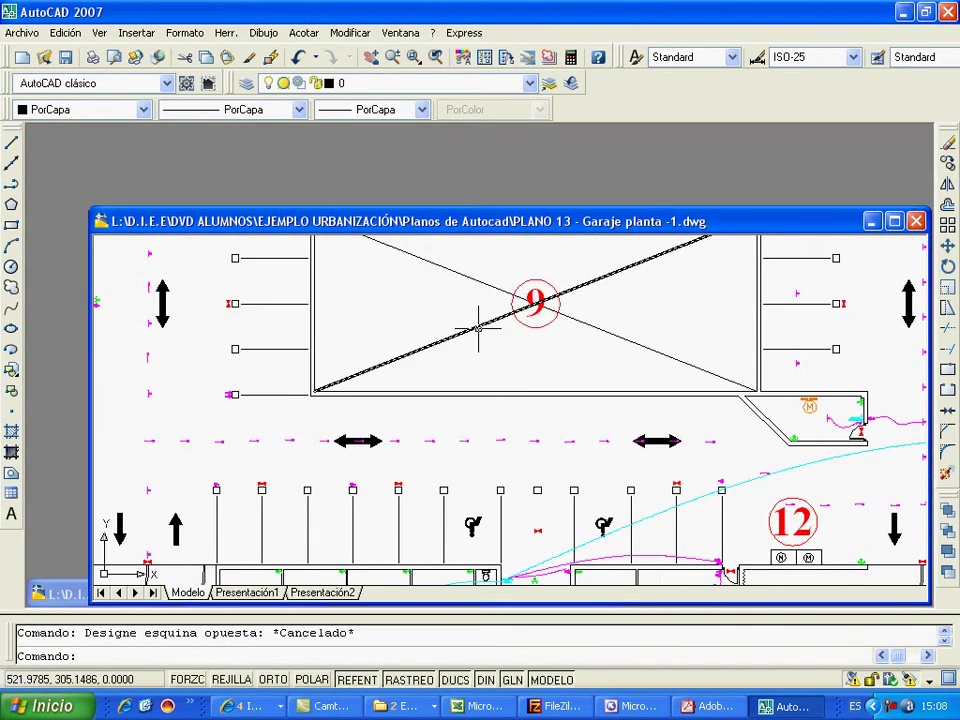
left_click(871, 221)
left_click(406, 600)
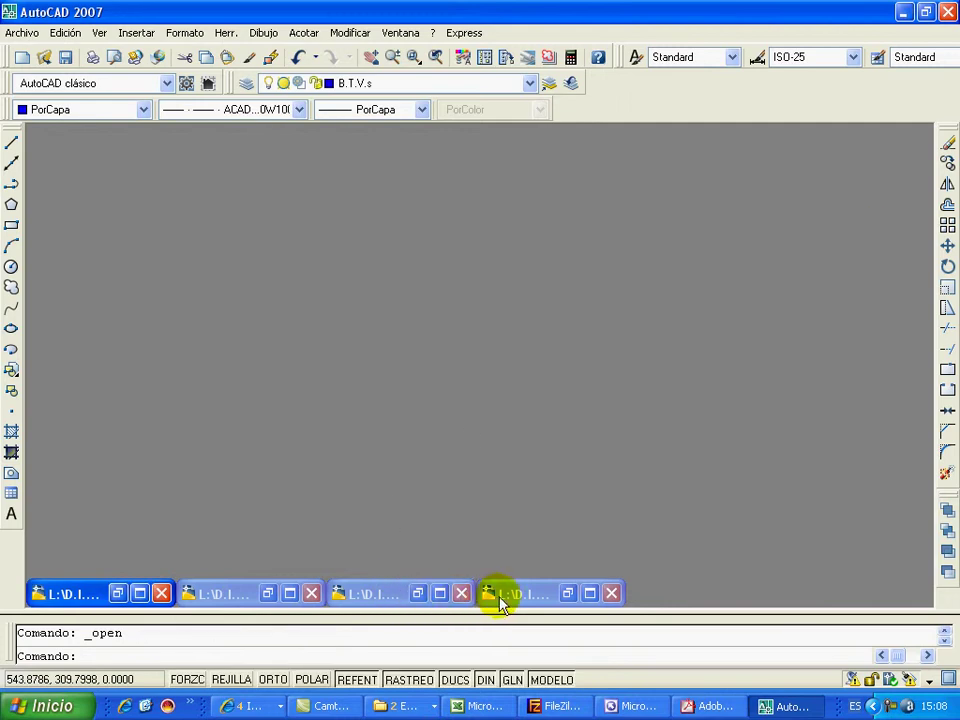
left_click(590, 593)
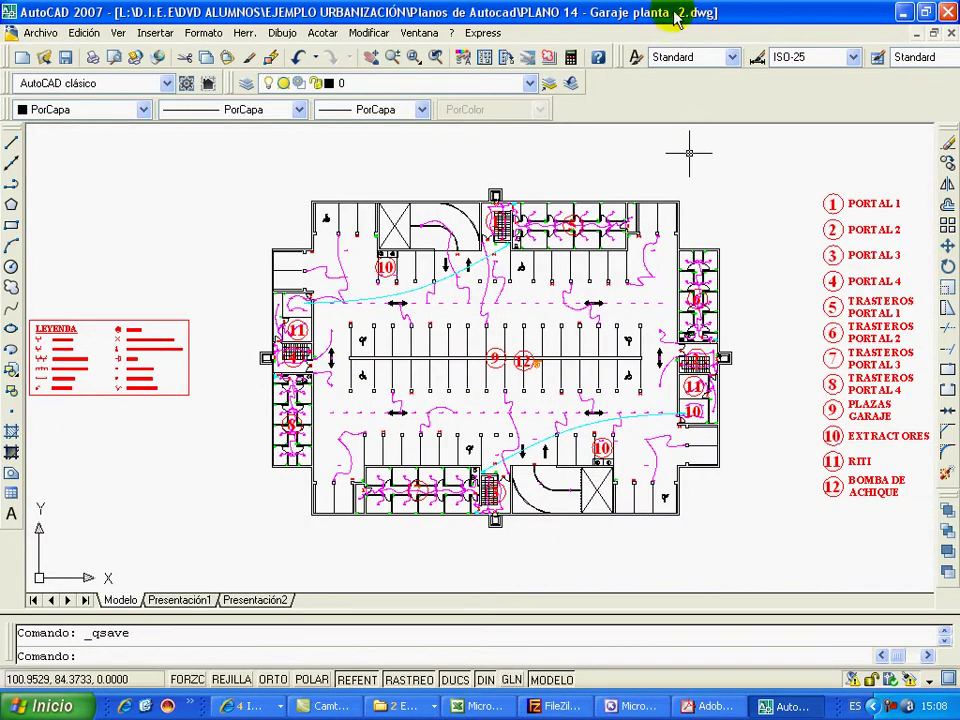
Inspect the BOMBA DE ACHIQUE motor symbol beside the circled number 12 in the central parking row
scroll(620, 311, "up", 3)
middle_click_drag(670, 395, 713, 318)
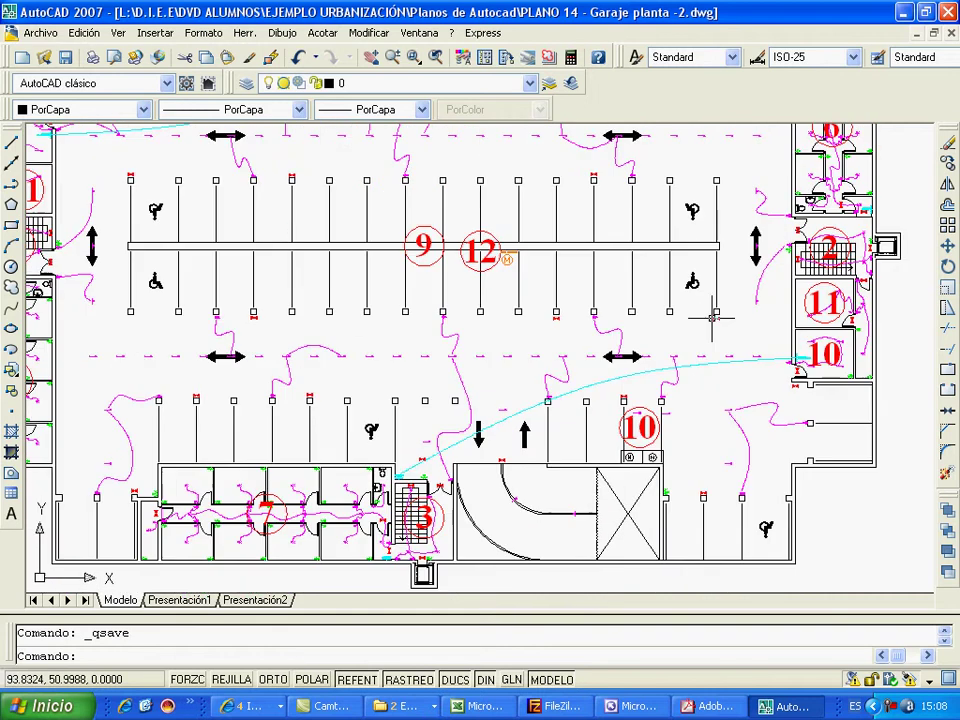
scroll(525, 317, "up", 3)
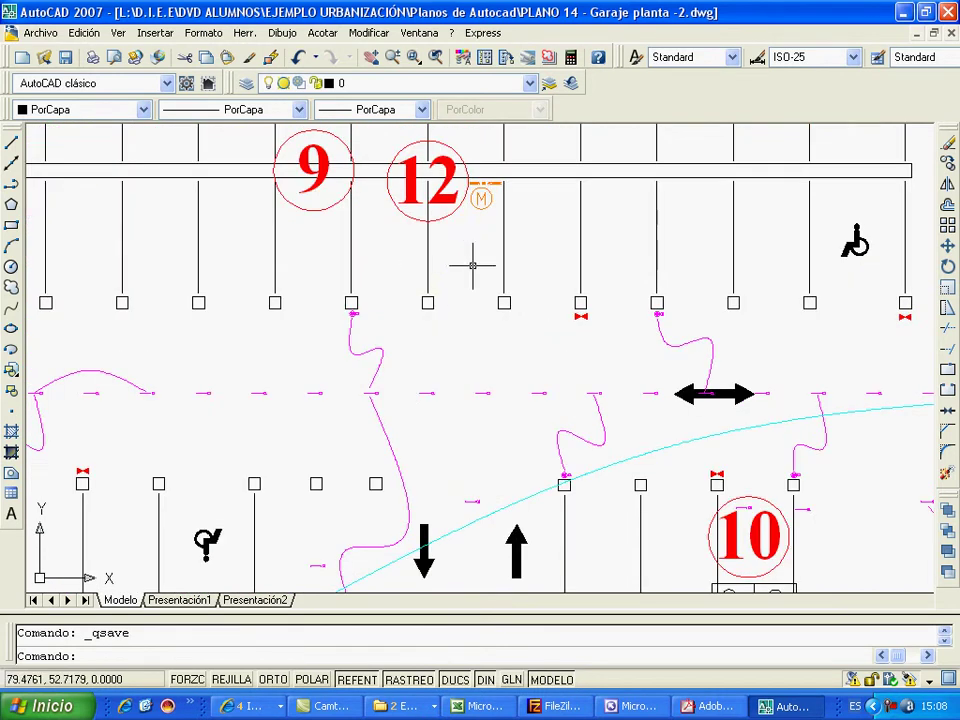
middle_click_drag(474, 264, 585, 505)
scroll(585, 505, "up", 2)
scroll(587, 510, "up", 4)
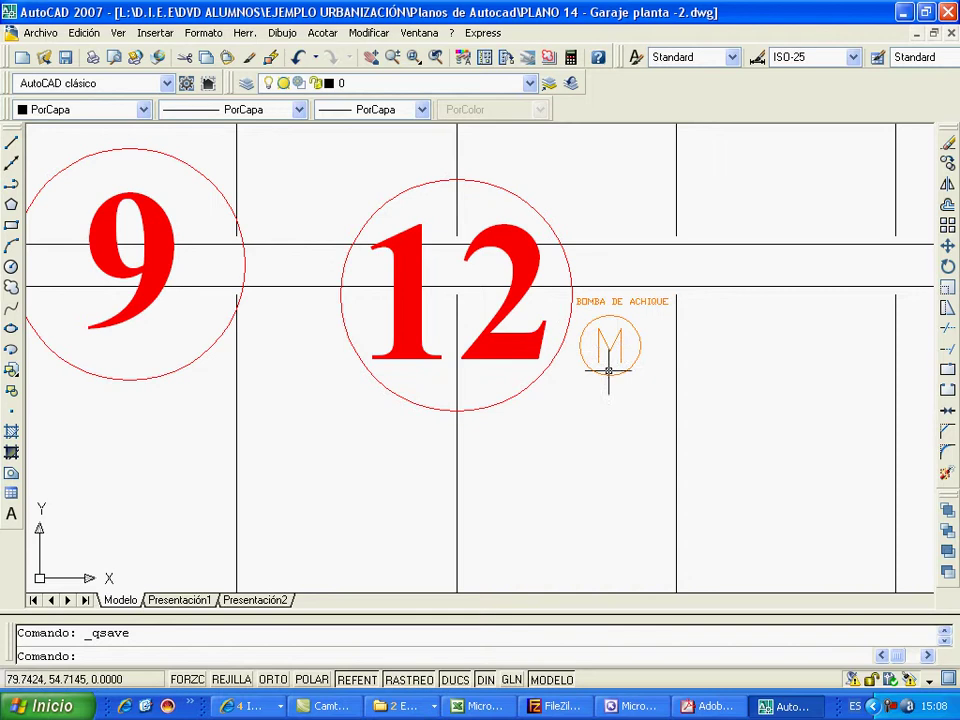
scroll(596, 373, "down", 2)
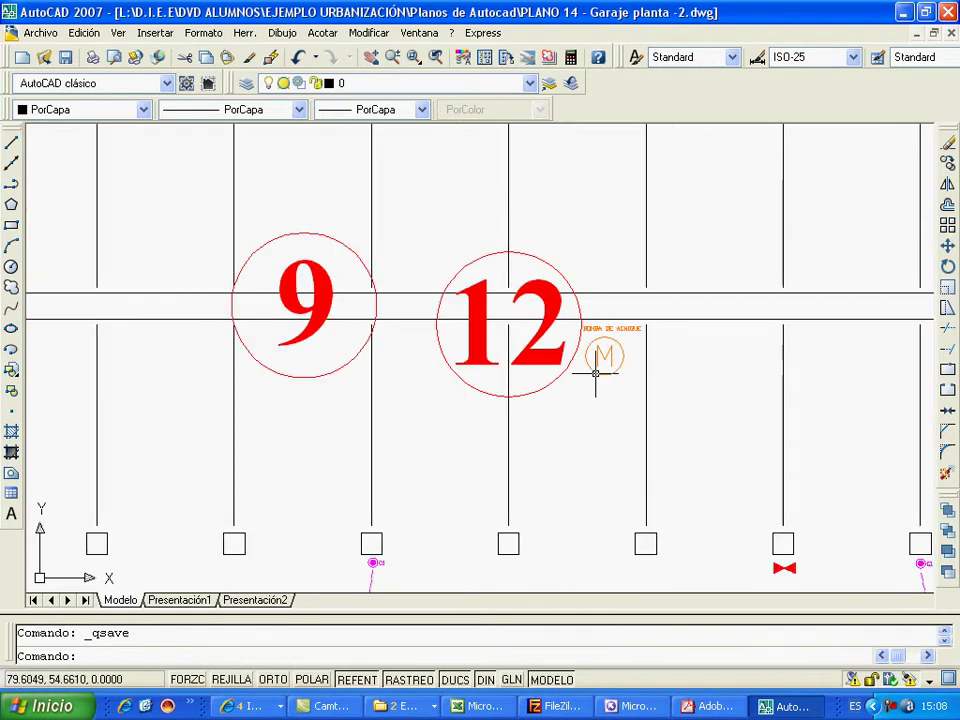
scroll(601, 385, "down", 7)
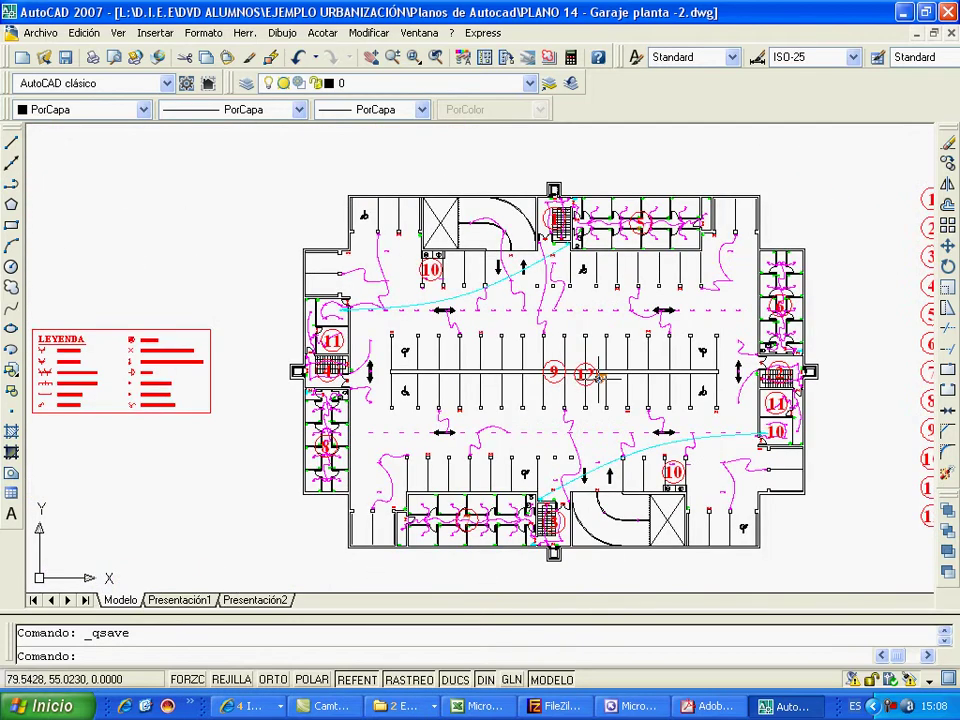
Survey the level -2 garage plan around the drainage pump, including the central parking rows and the numbered zone list
scroll(596, 375, "up", 2)
scroll(596, 375, "down", 2)
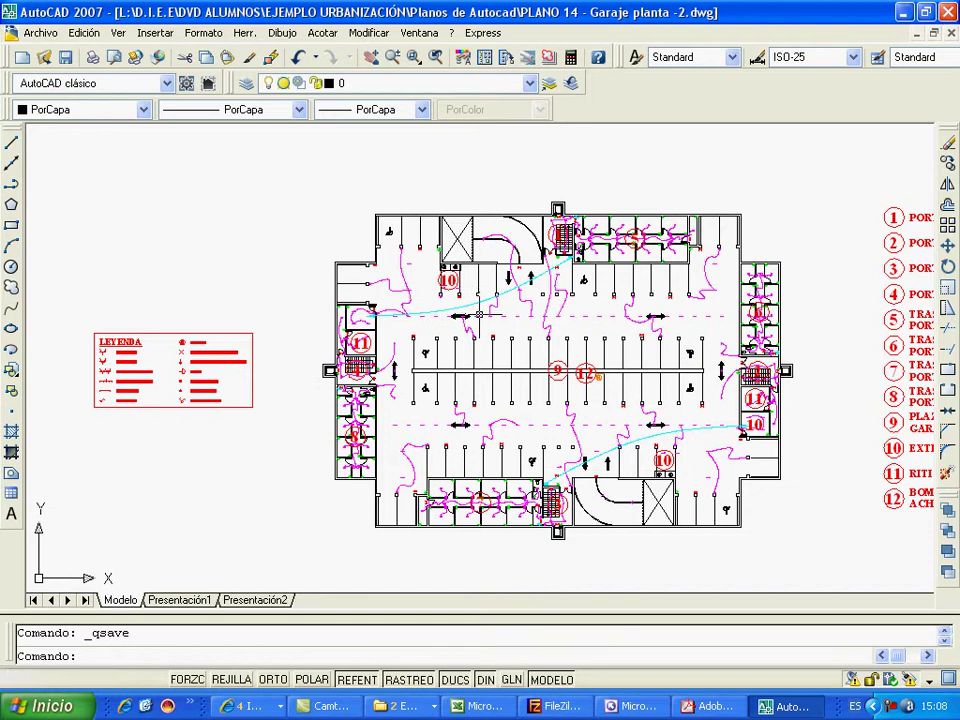
scroll(498, 430, "up", 2)
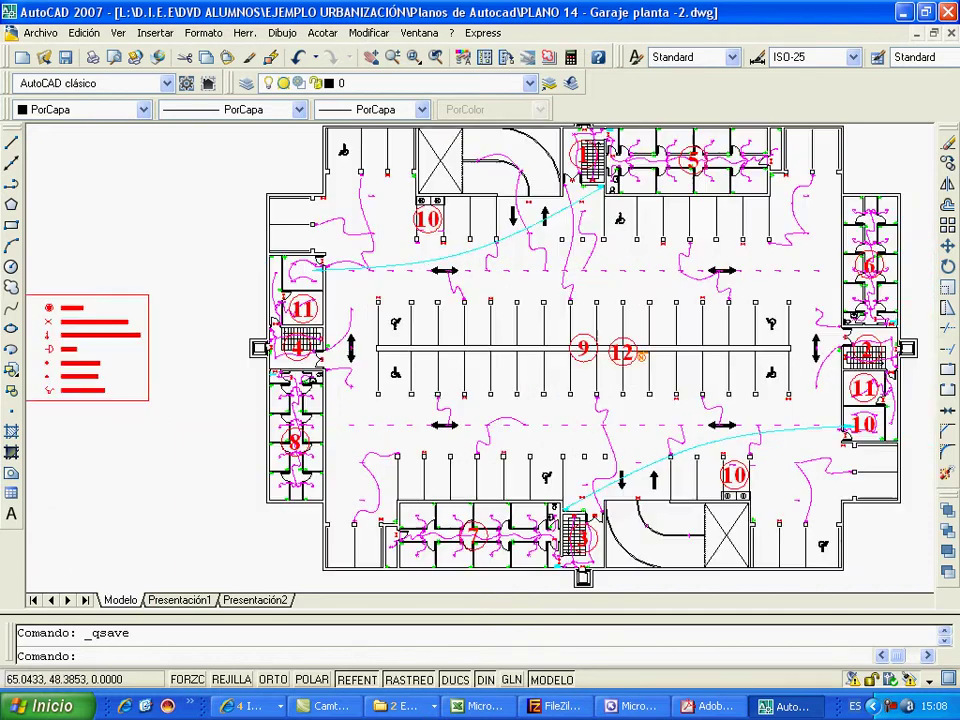
scroll(510, 424, "down", 2)
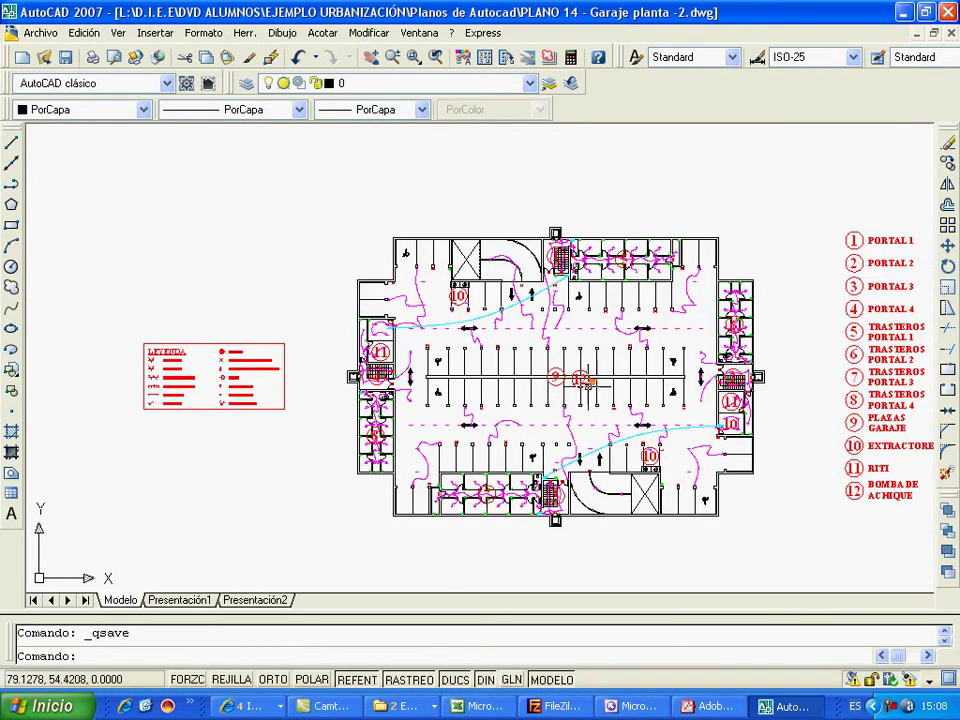
scroll(588, 382, "up", 2)
scroll(590, 375, "up", 2)
scroll(591, 370, "up", 2)
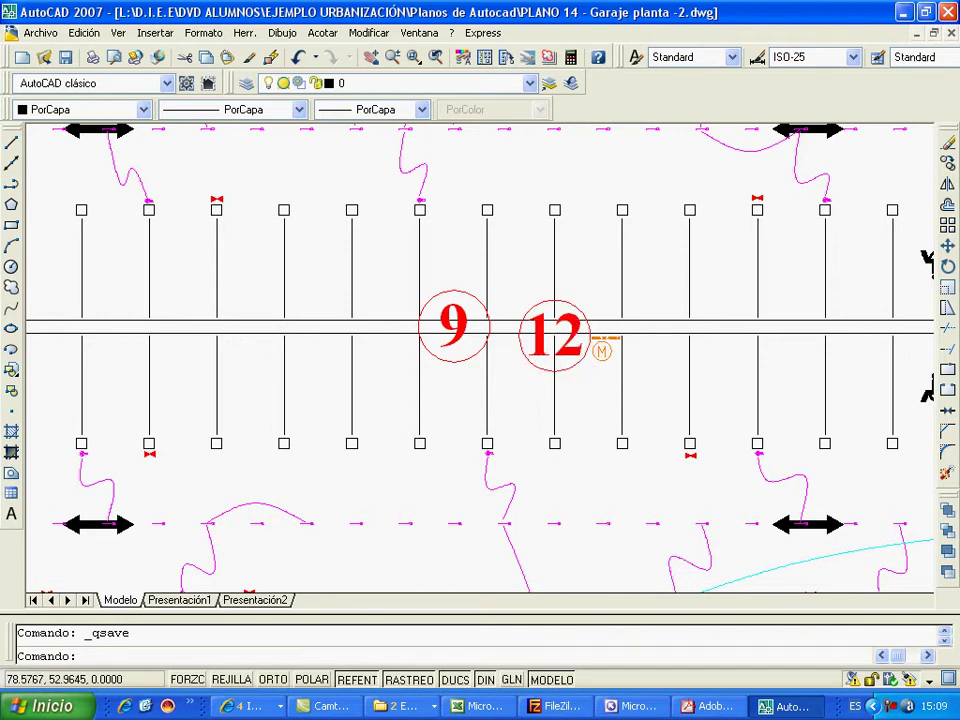
scroll(581, 400, "down", 2)
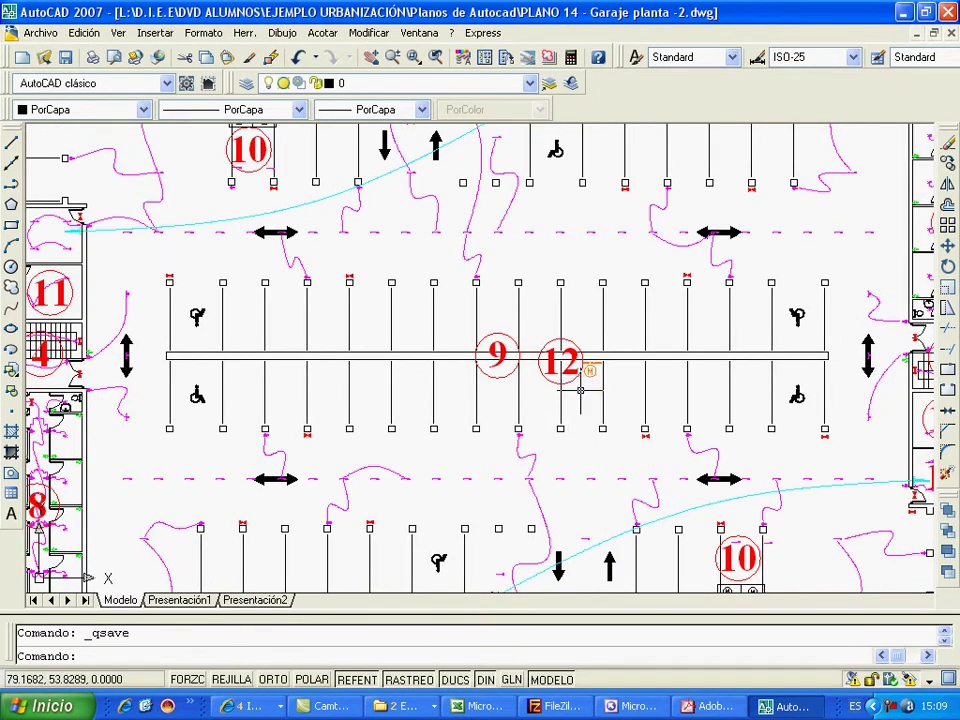
middle_click_drag(580, 390, 596, 386)
scroll(590, 383, "down", 2)
scroll(598, 395, "up", 2)
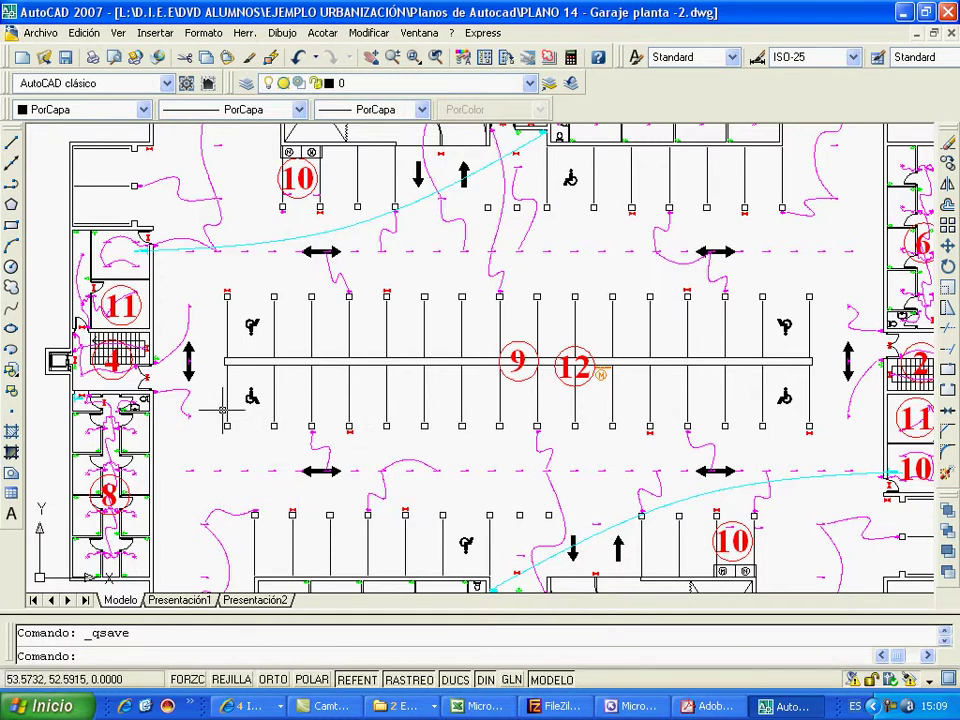
scroll(228, 413, "down", 2)
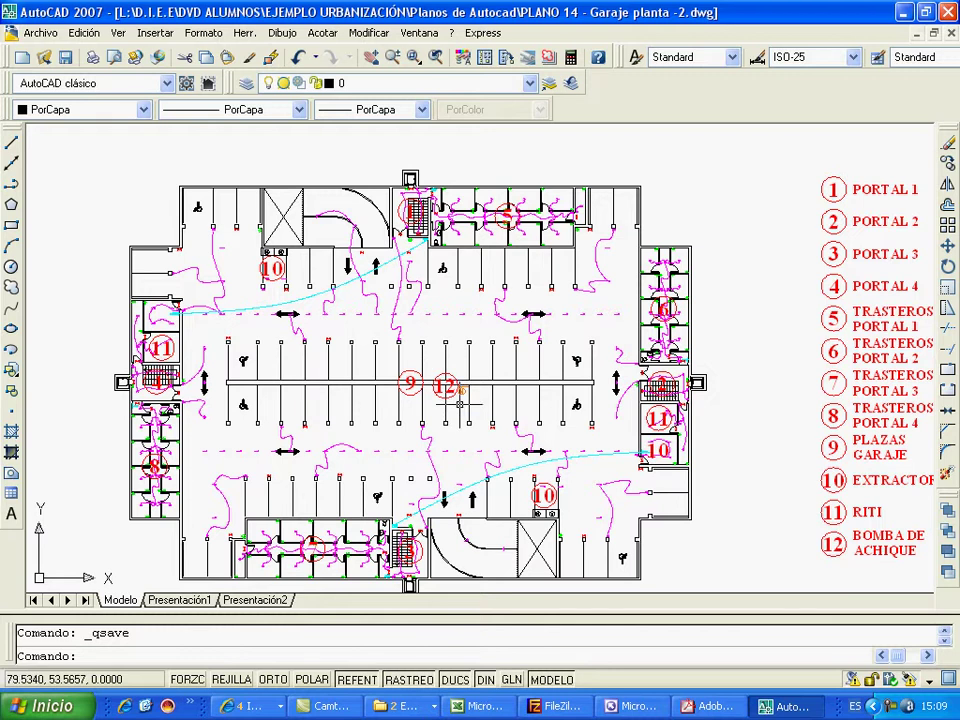
mouse_move(502, 373)
middle_mouse_down()
mouse_move(495, 354)
mouse_move(467, 350)
middle_mouse_up()
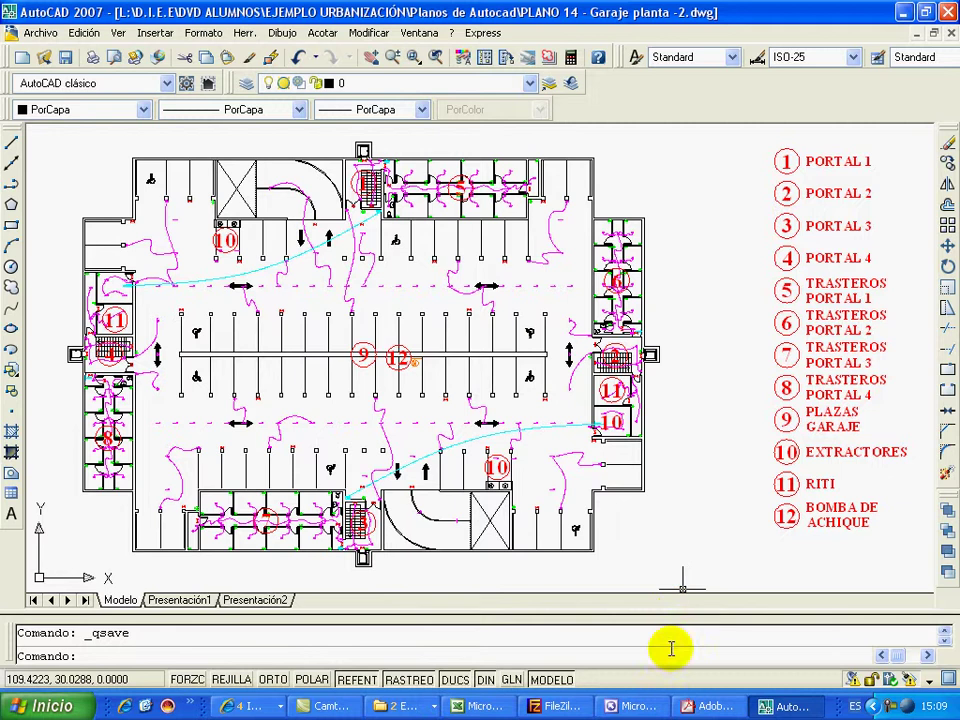
In Windows Explorer, view the drainage pump panel photo from the Garaje comunitario folder under IMÁGENES and return to the level -2 drawing
left_click(415, 706)
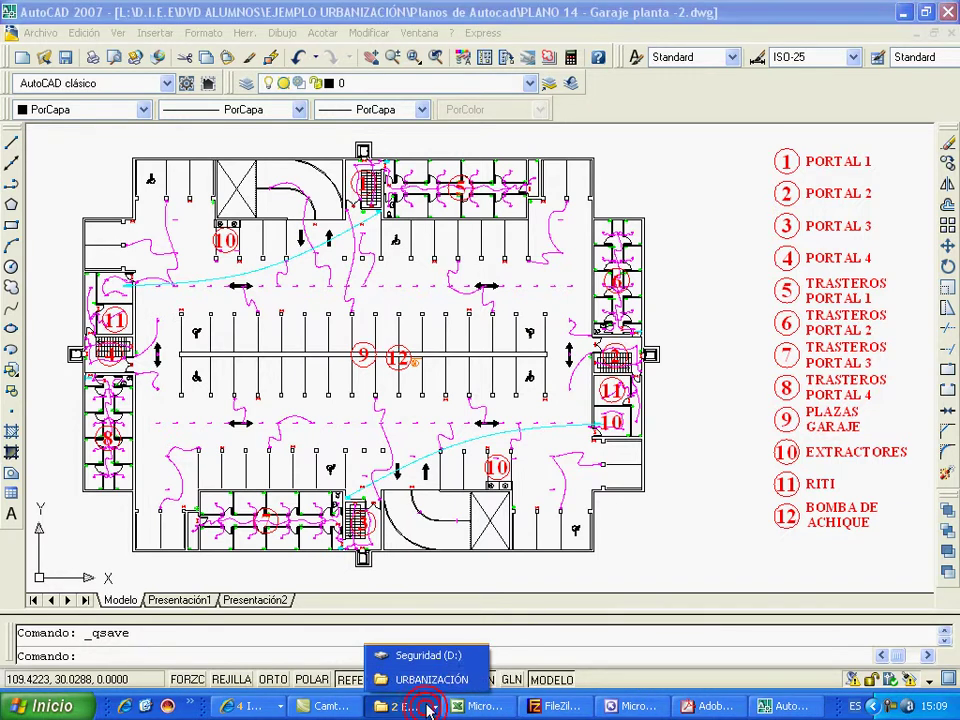
left_click(439, 679)
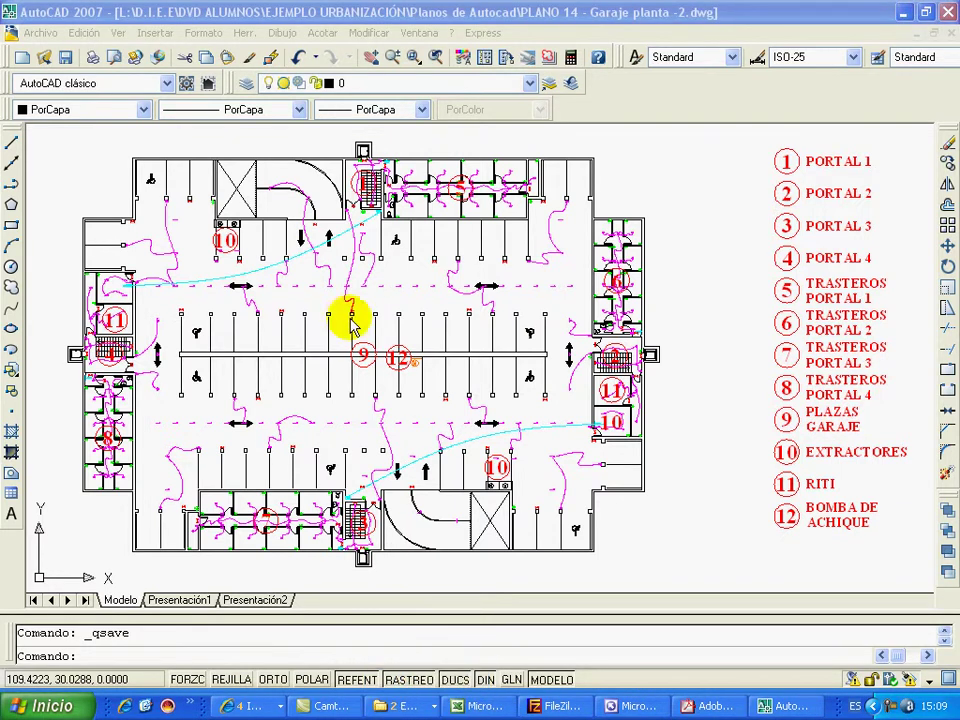
left_click(432, 705)
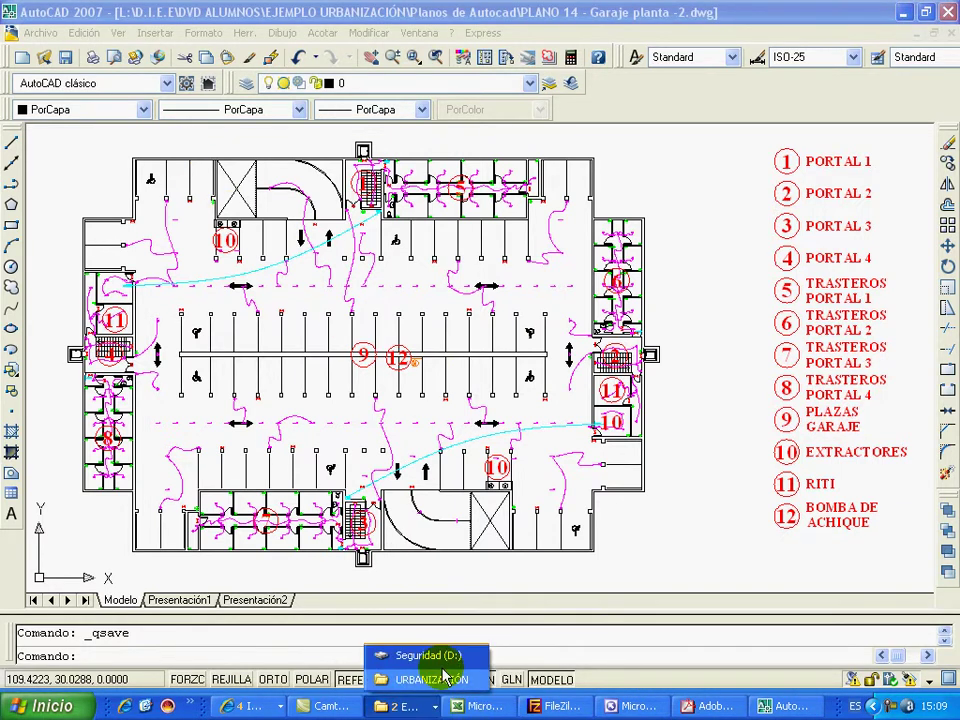
left_click(432, 680)
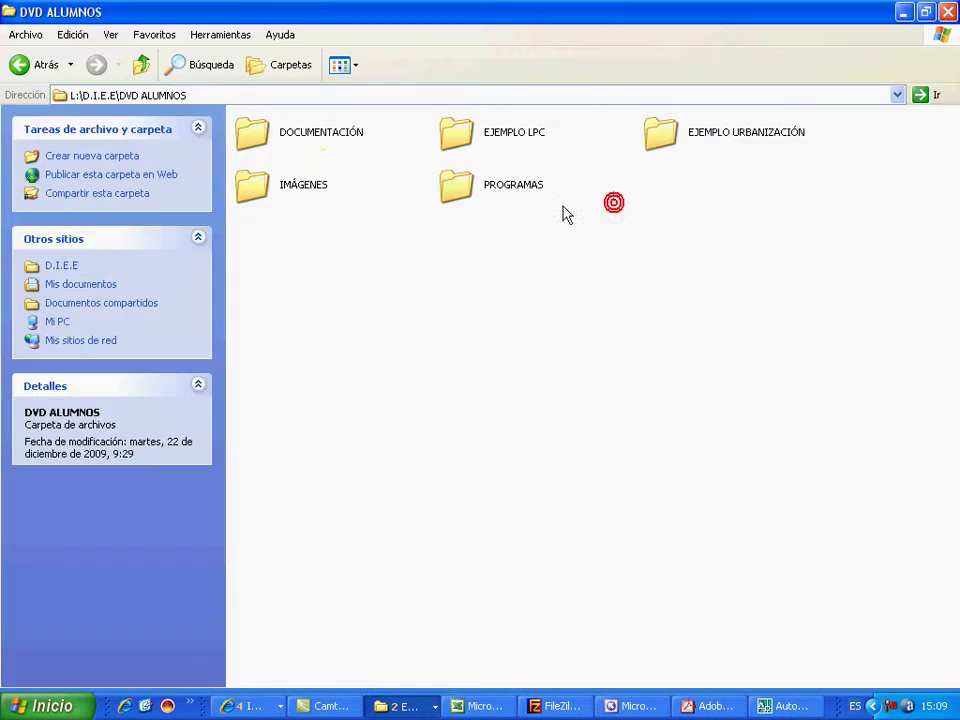
double_click(250, 188)
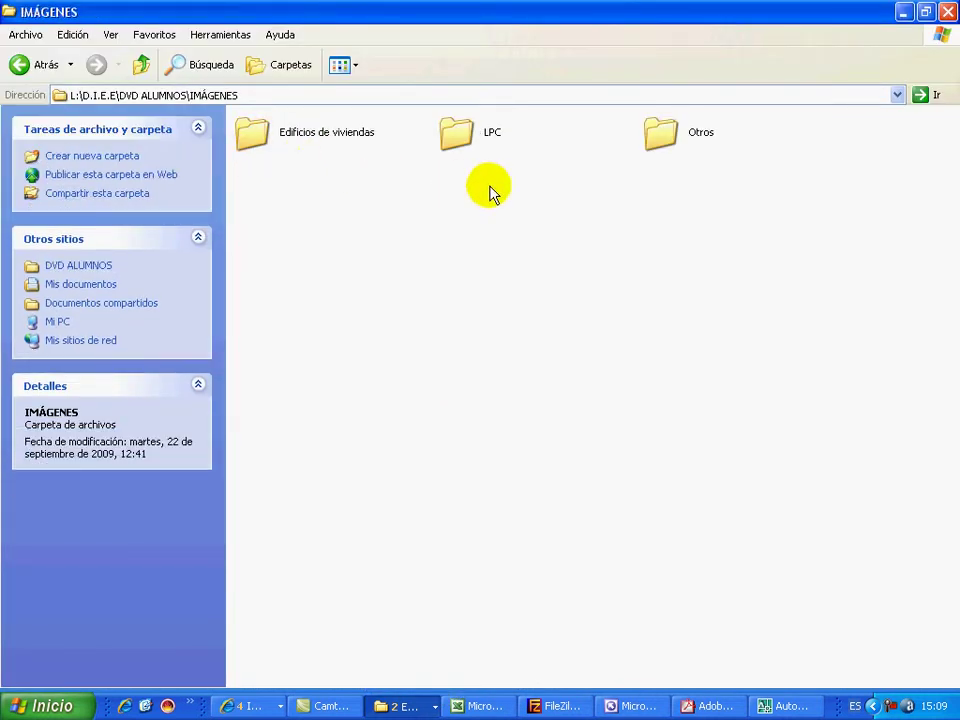
double_click(258, 142)
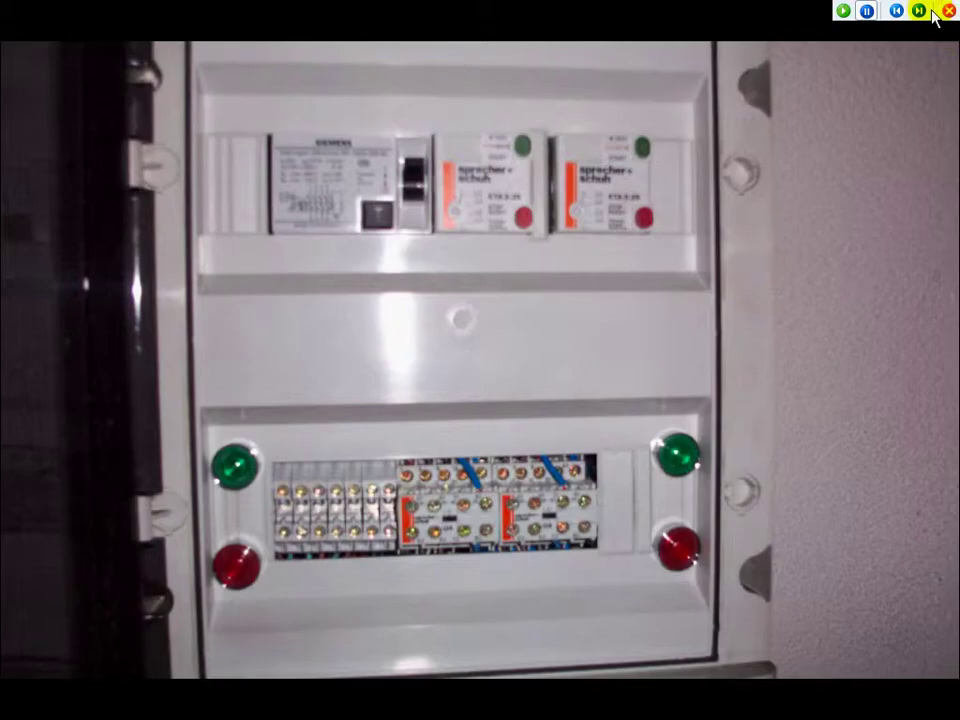
left_click(944, 12)
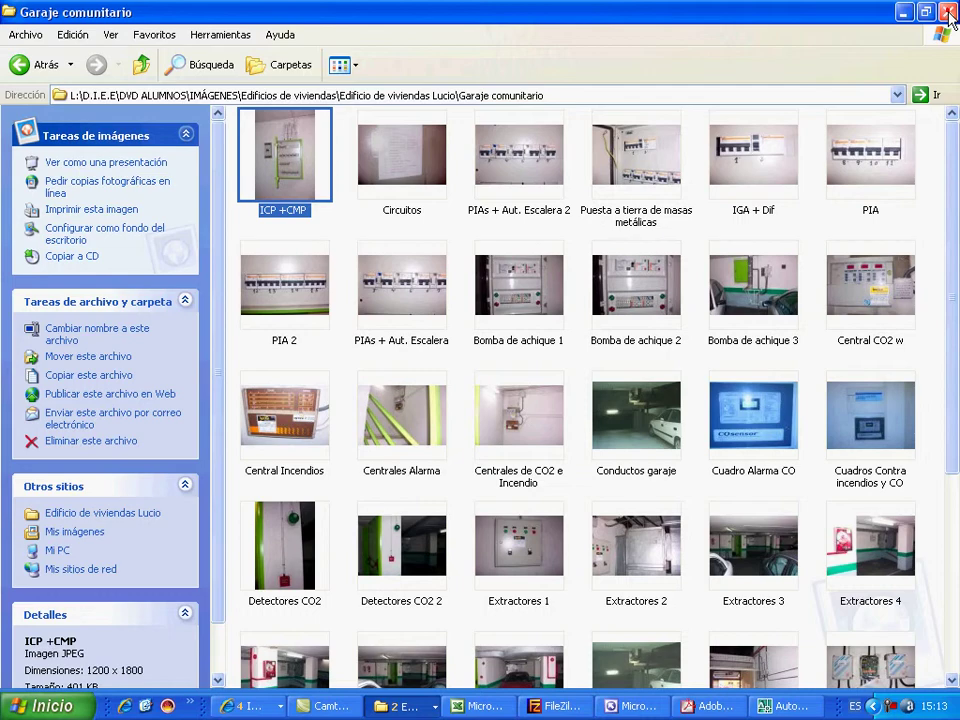
left_click(949, 12)
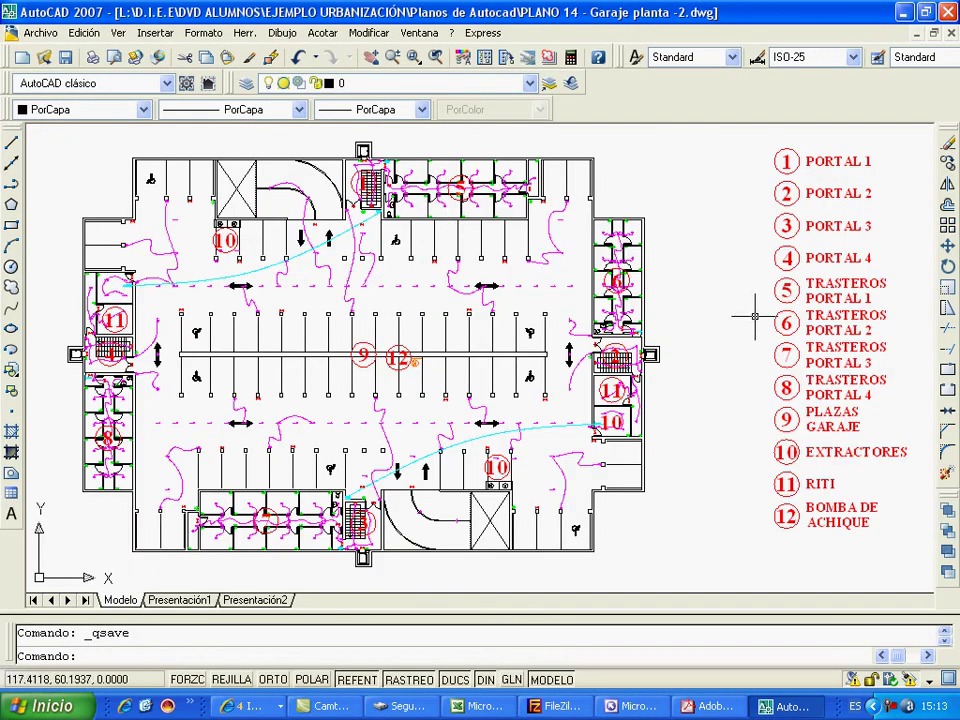
Switch to the CÁLCULOS workbook in Excel and review the garage lighting quantities and the extractor room lighting entry
left_click(490, 707)
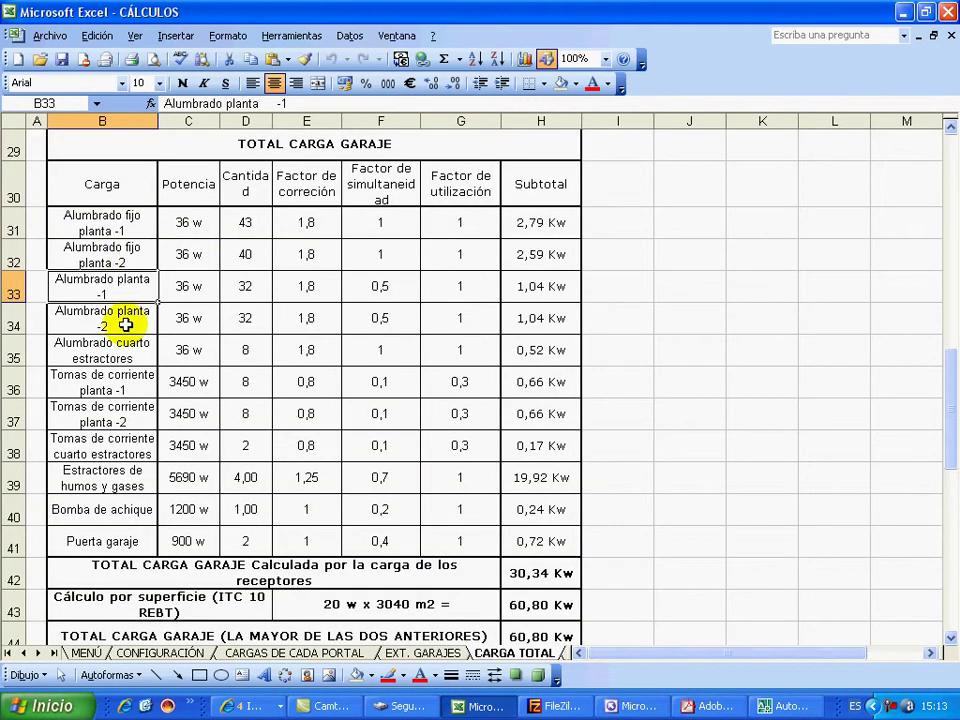
left_click(100, 357)
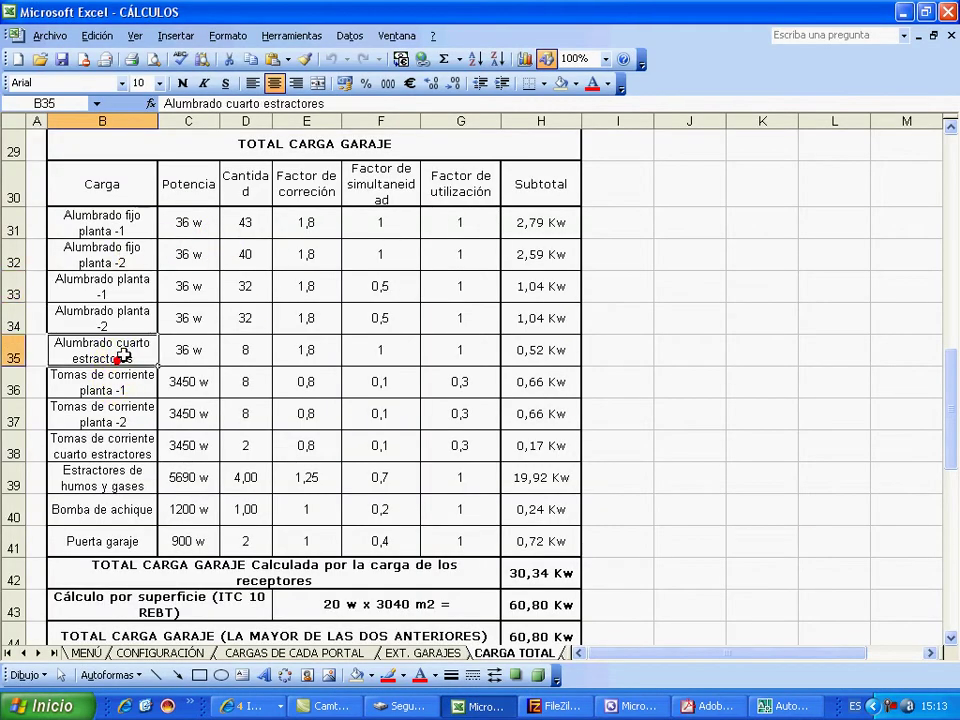
left_click(238, 224)
left_click(256, 258)
left_click(253, 290)
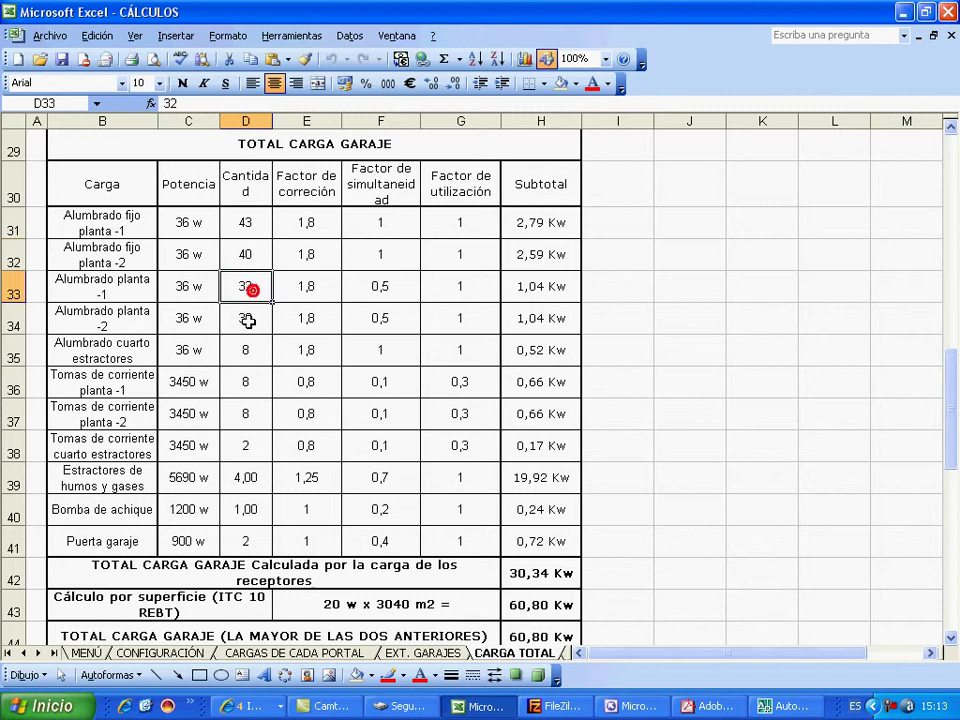
left_click(248, 318)
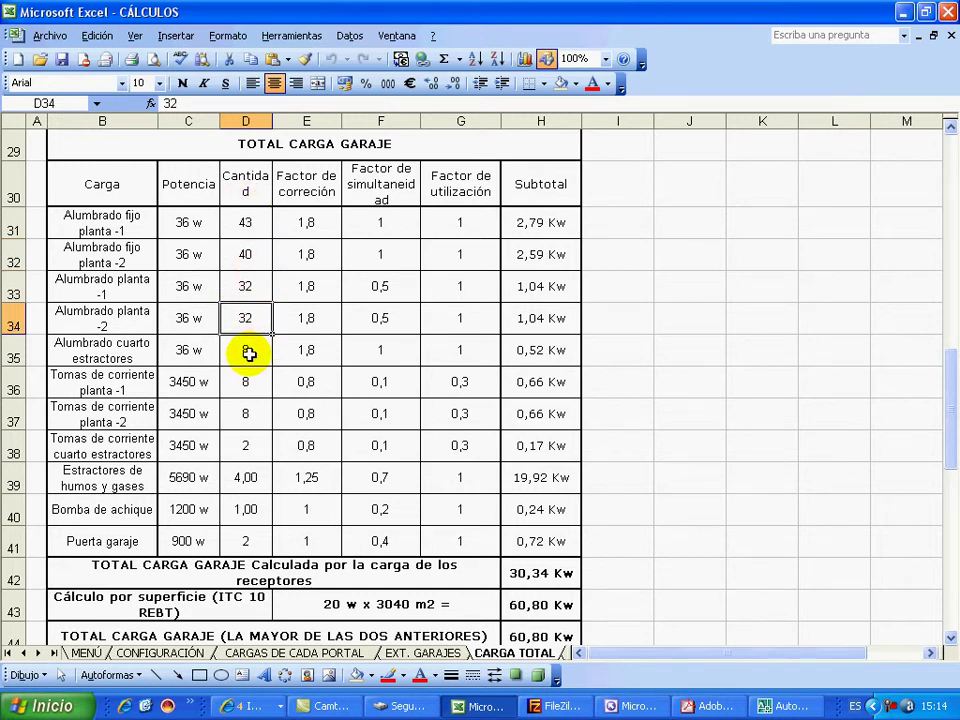
left_click(133, 358)
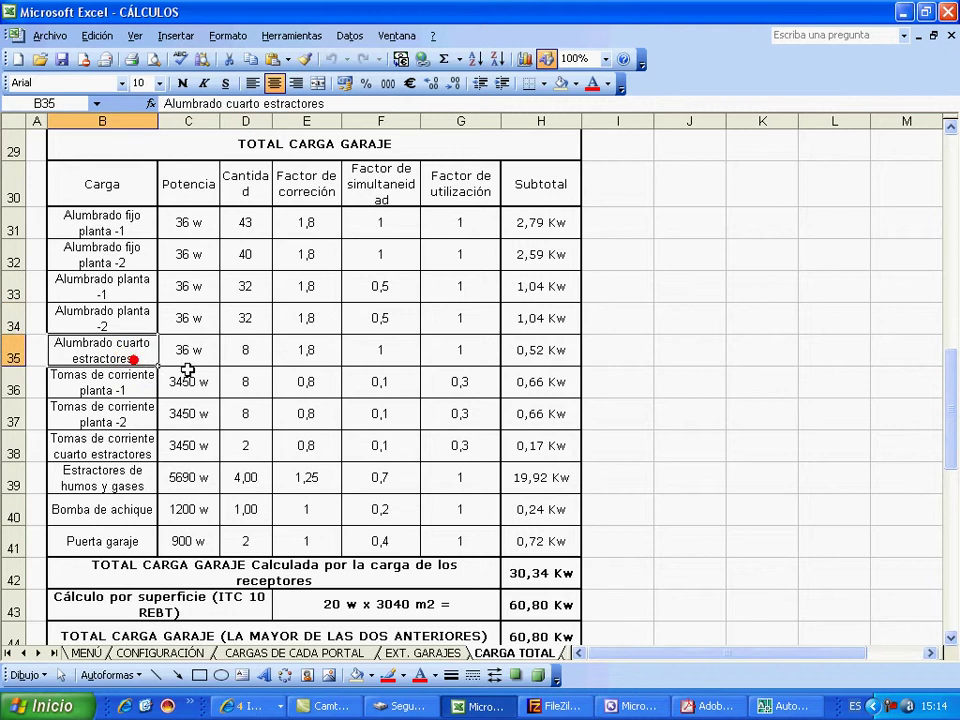
Review the power socket entries for garage levels -1 and -2, including the level -1 power and quantity
left_click(140, 381)
left_click(139, 416)
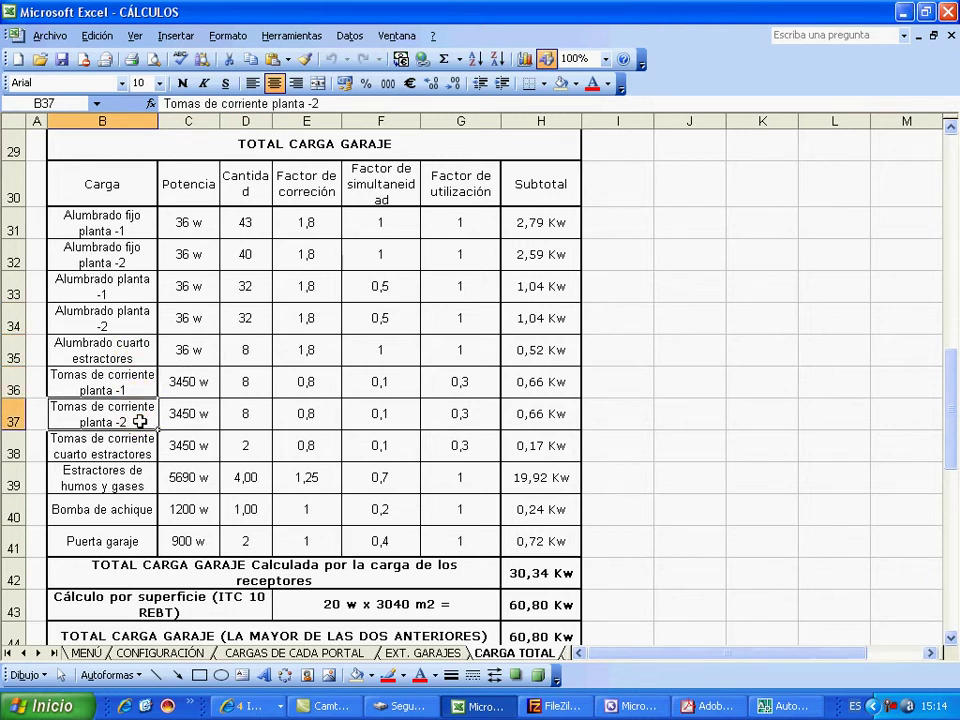
left_click(200, 381)
left_click(245, 381)
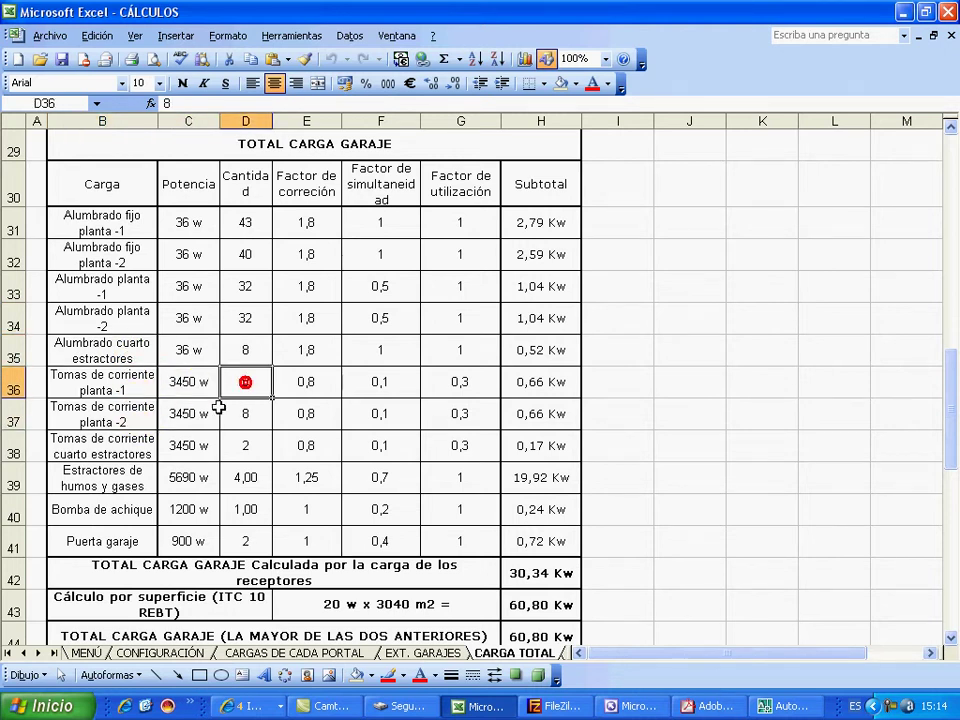
left_click(130, 390)
left_click(139, 410)
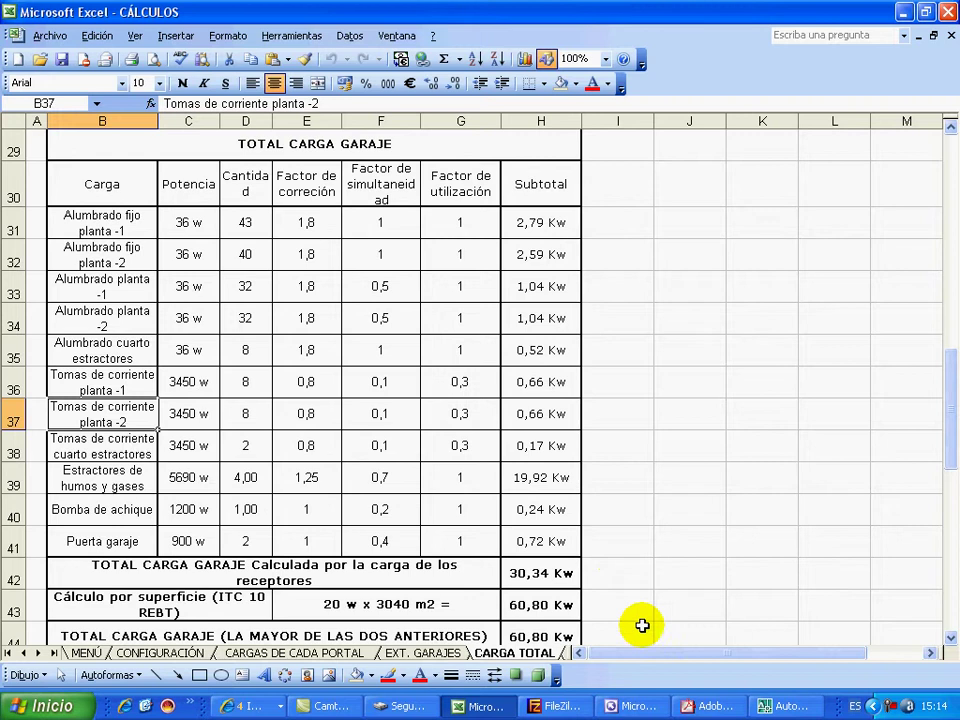
left_click(246, 386)
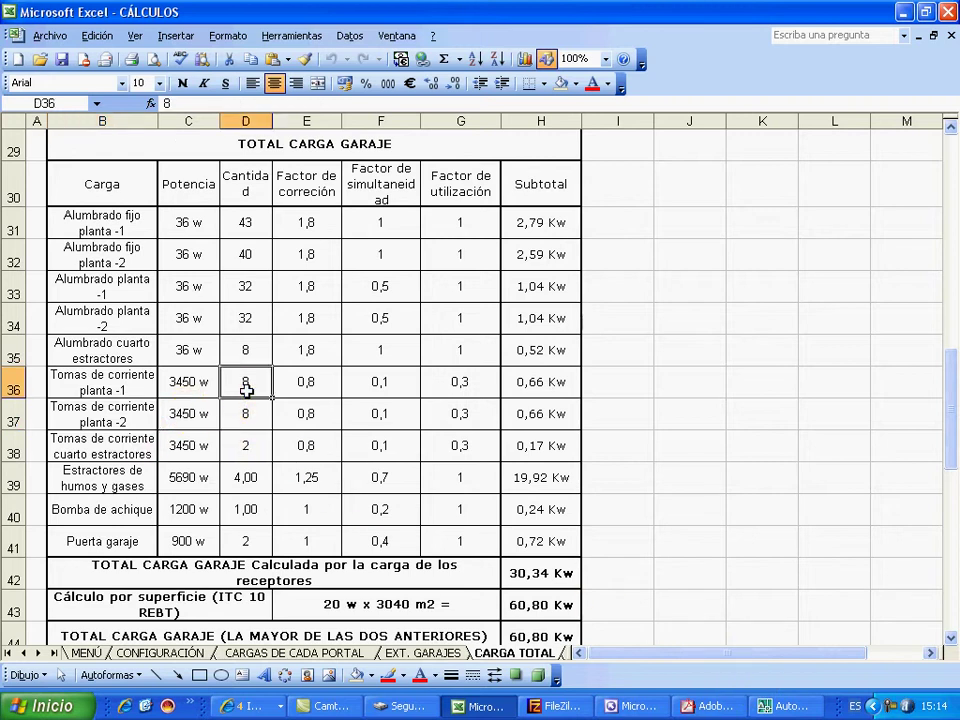
left_click(137, 389)
left_click(244, 383)
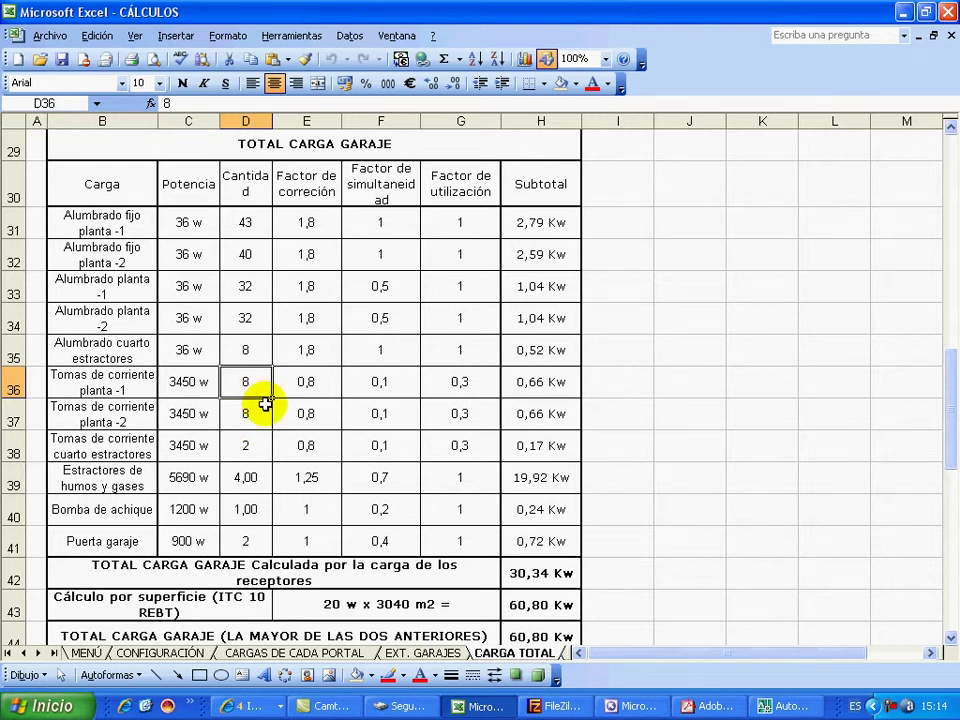
Shade the subtotal cell of the level -1 socket row light yellow
left_click(546, 384)
left_click(575, 84)
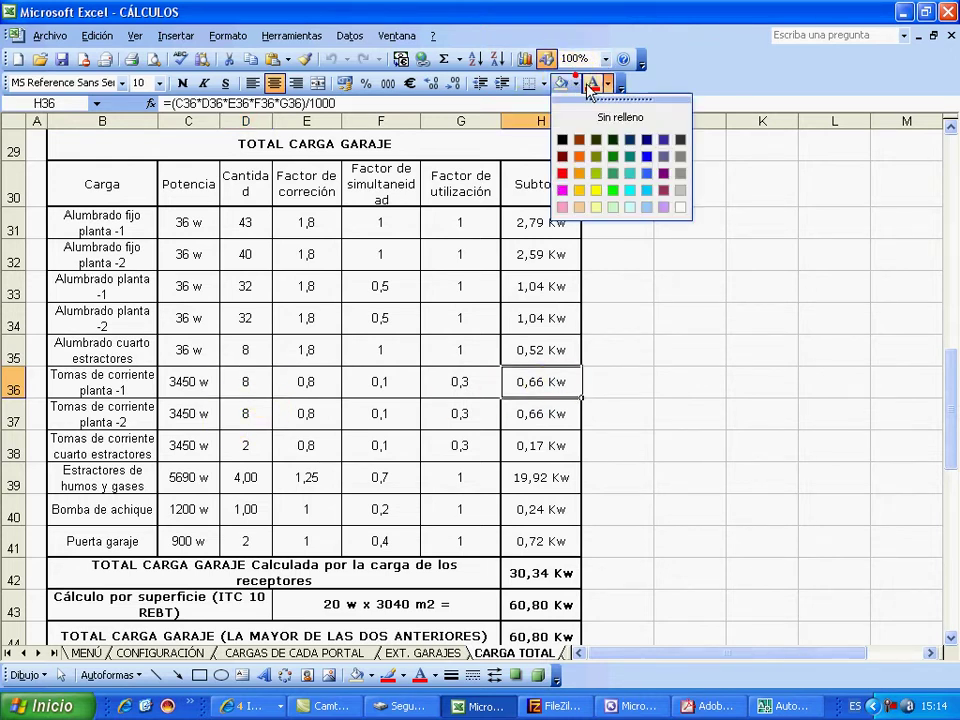
left_click(600, 194)
left_click(675, 379)
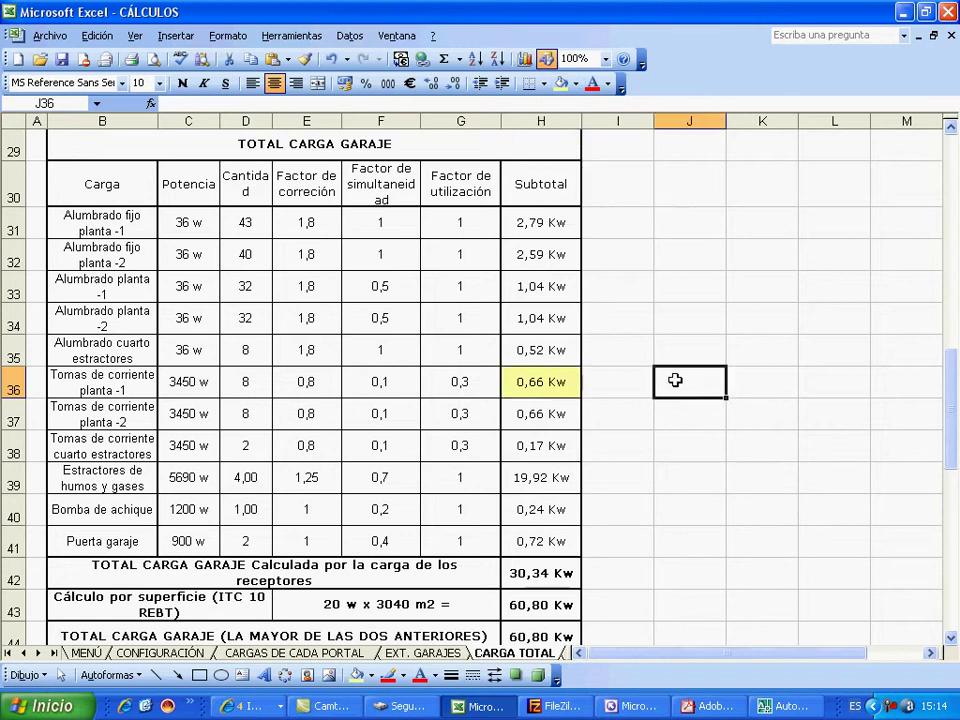
Shade the quantity cell of the level -1 socket row pink and set its value to 18
left_click(247, 390)
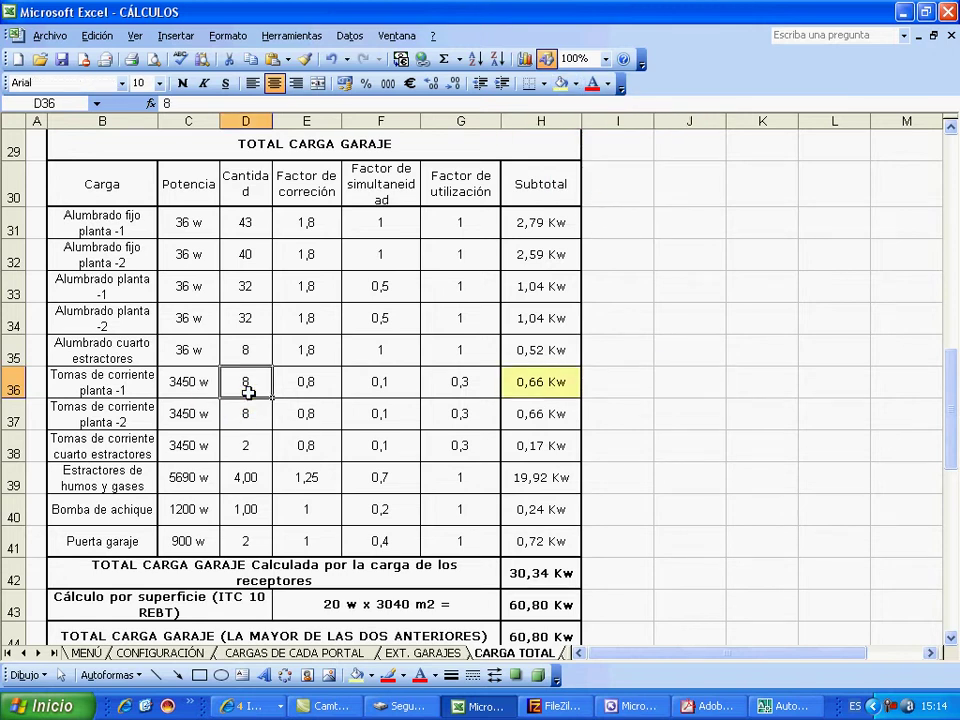
left_click(575, 85)
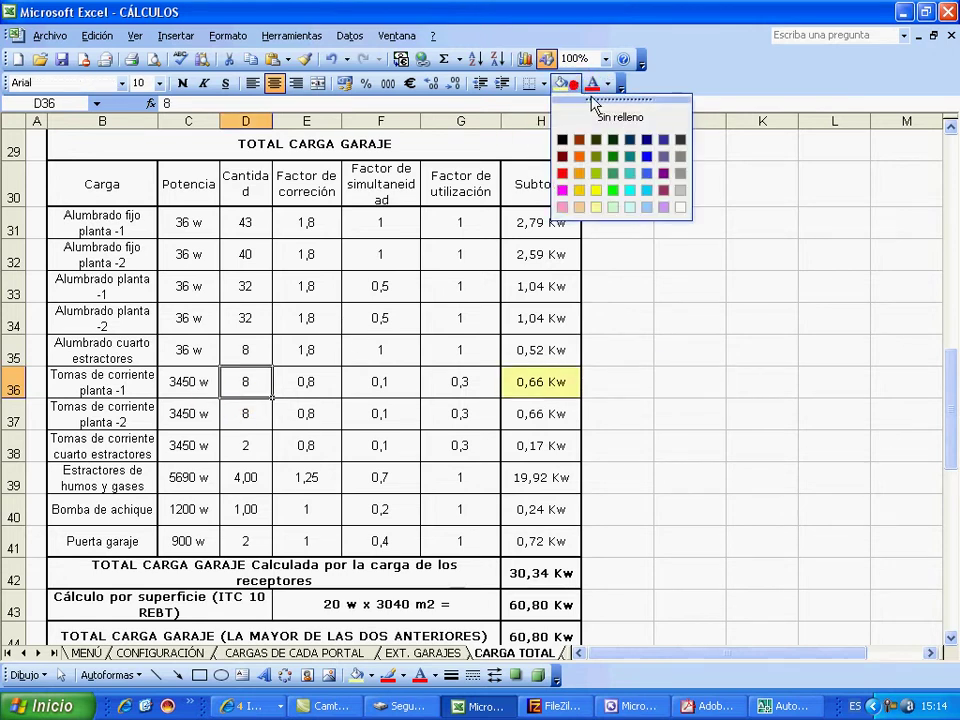
left_click(562, 207)
type("18")
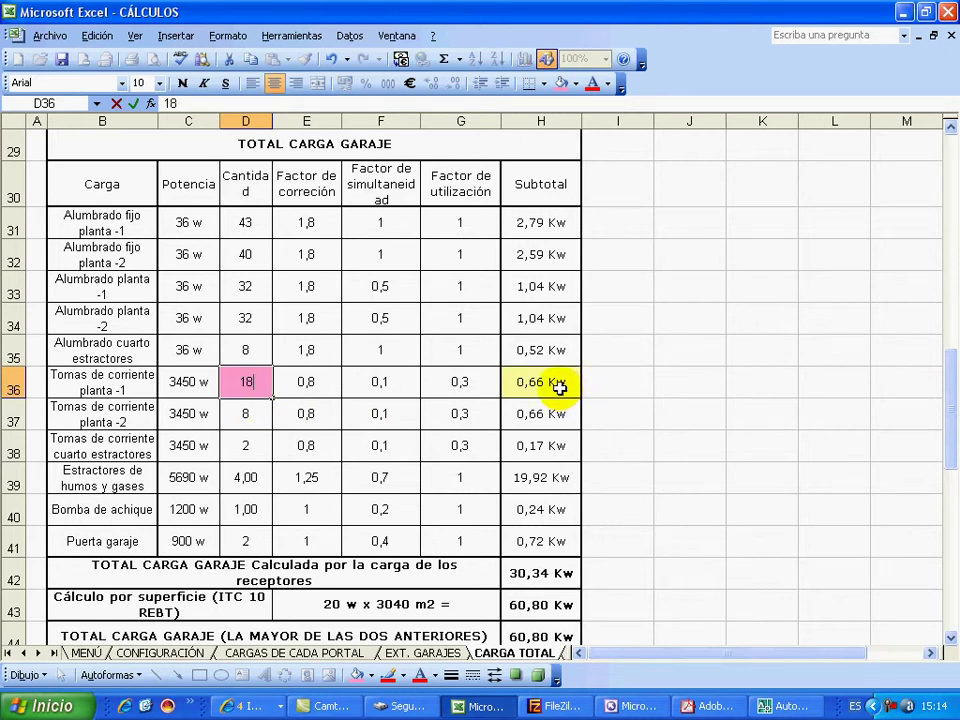
left_click(659, 389)
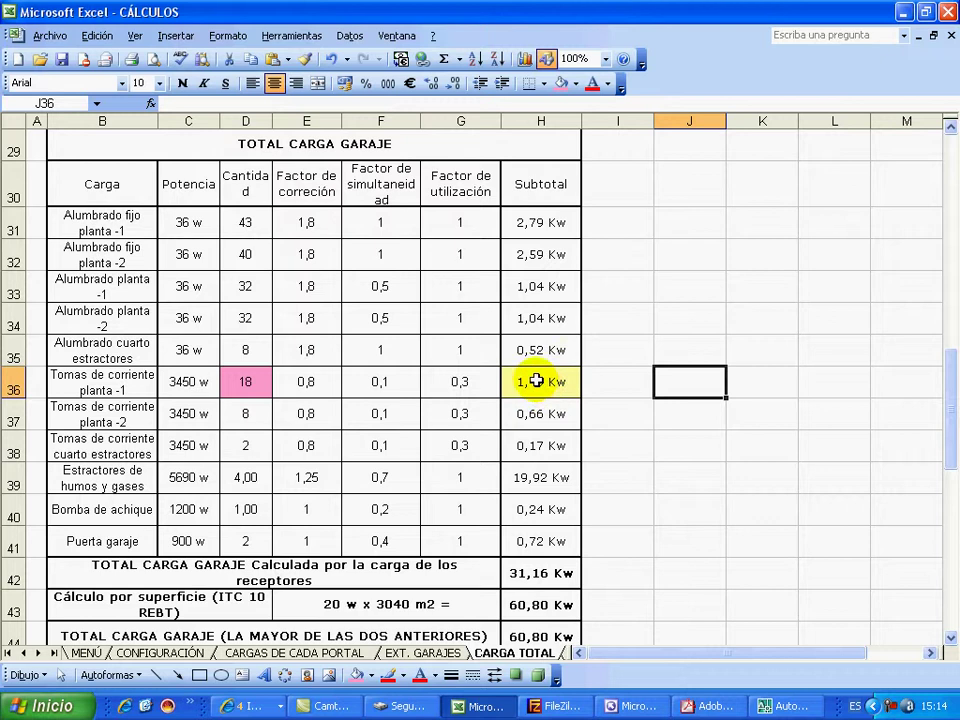
Compare the socket and smoke extractor correction factors, and check the extractor's simultaneity and utilisation factors
left_click(322, 392)
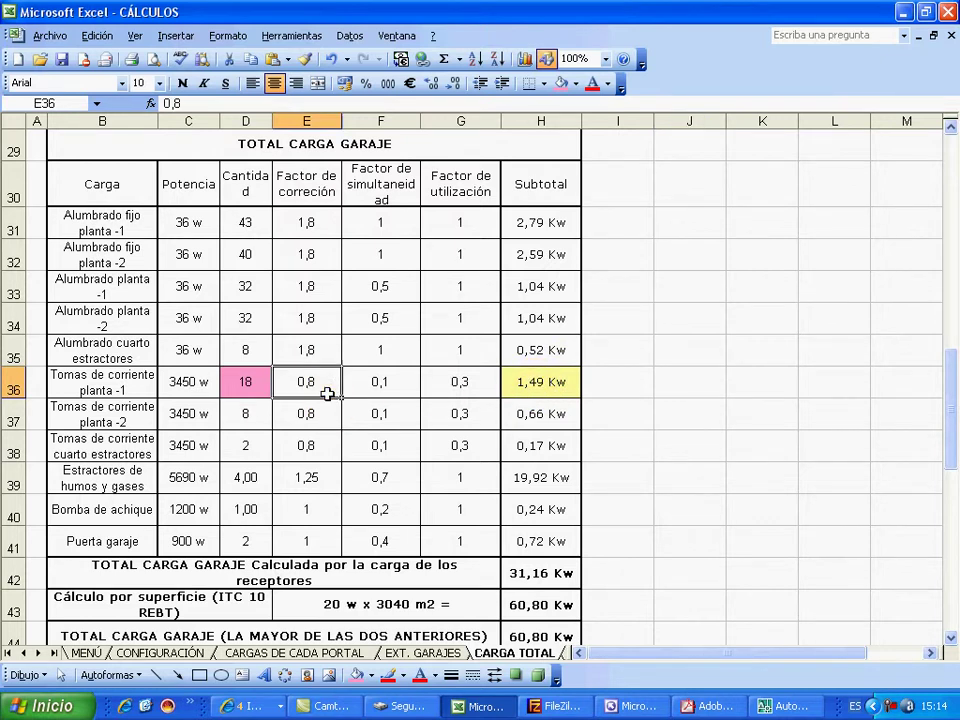
left_click(313, 479)
left_click(88, 486)
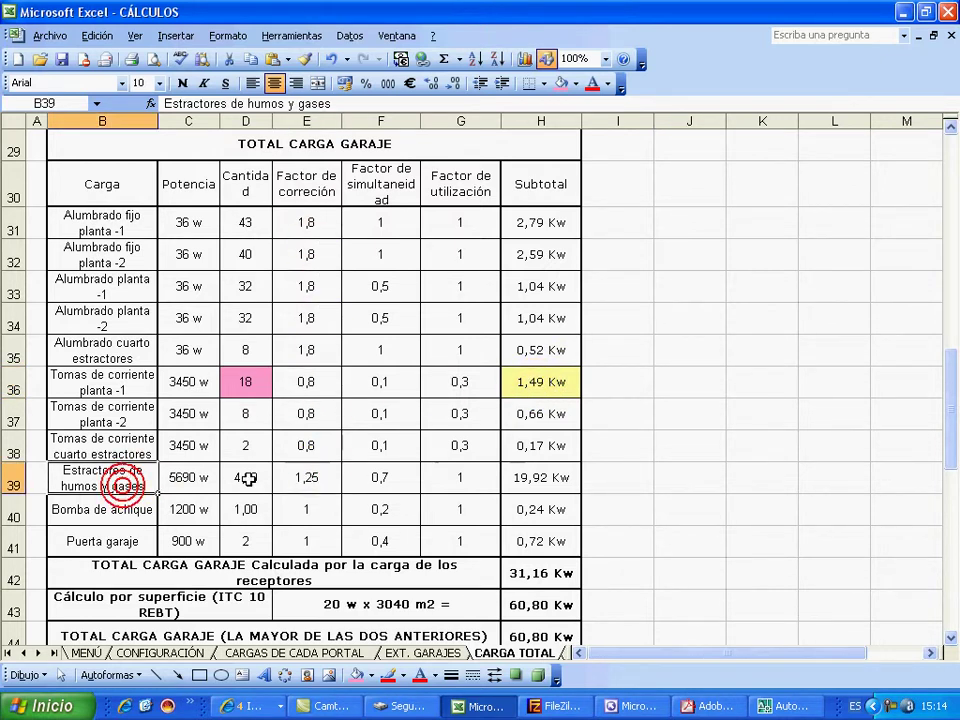
left_click(304, 477)
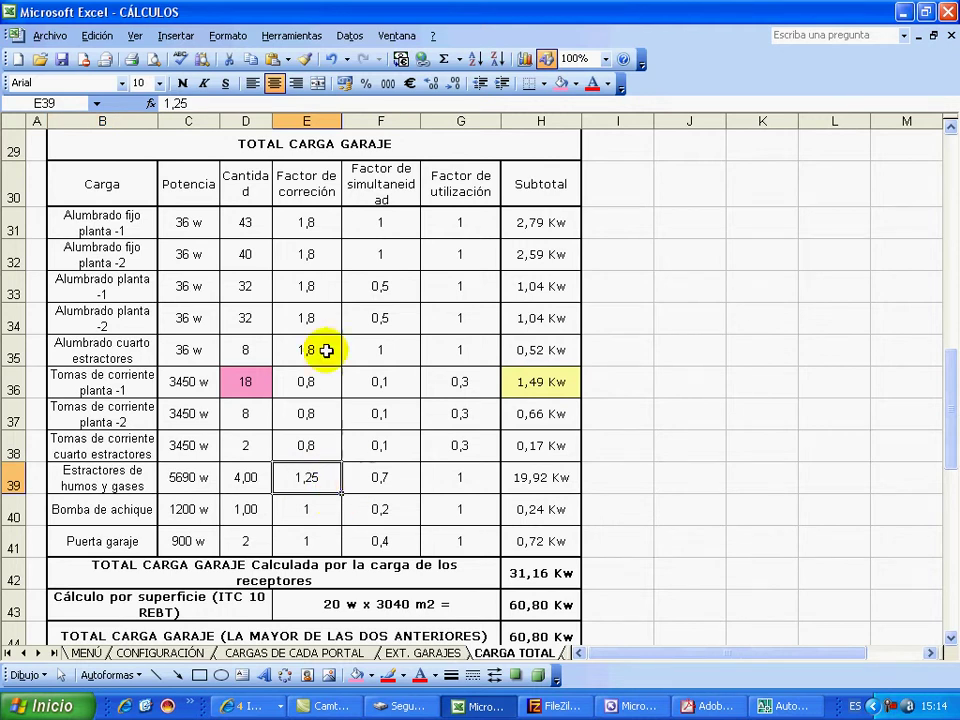
left_click(396, 483)
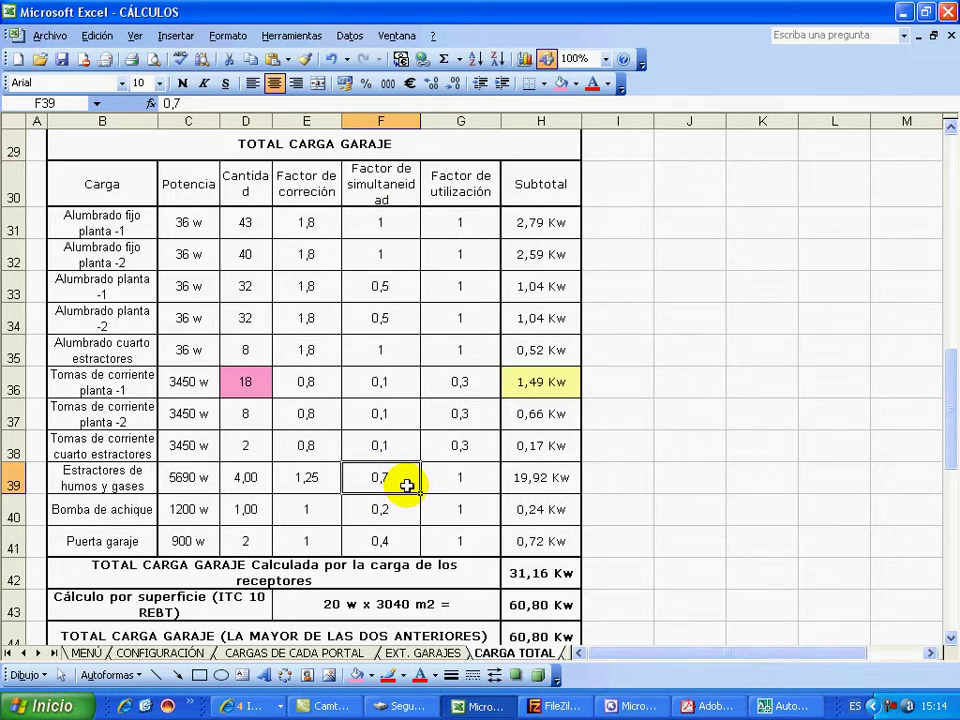
left_click(461, 478)
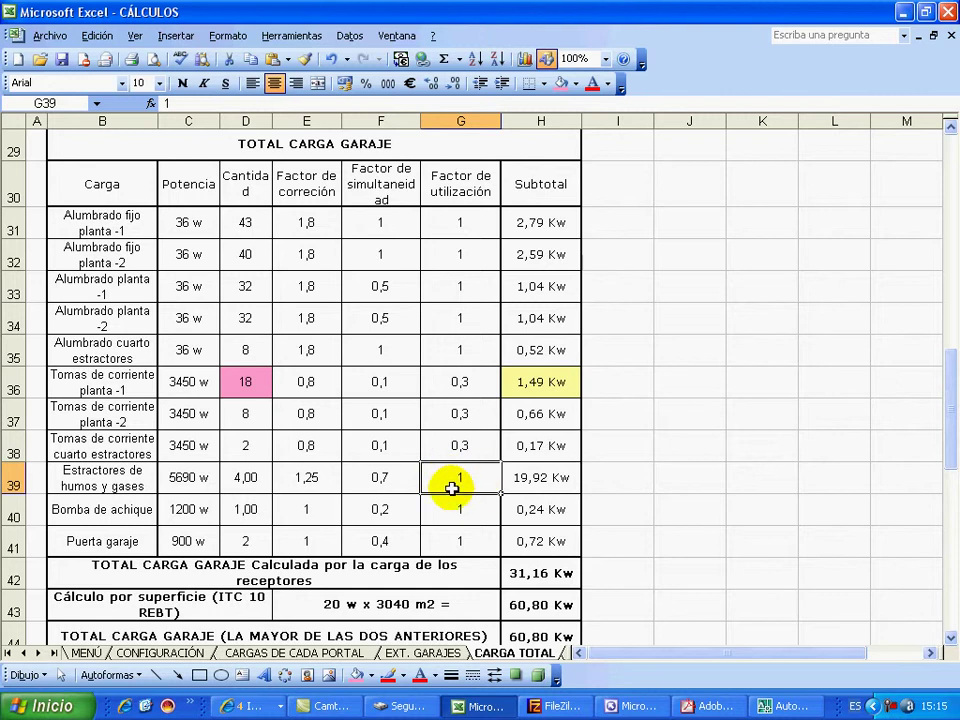
Check the drainage pump's utilisation factor, power and simultaneity factor in the Bomba de achique row
left_click(450, 509)
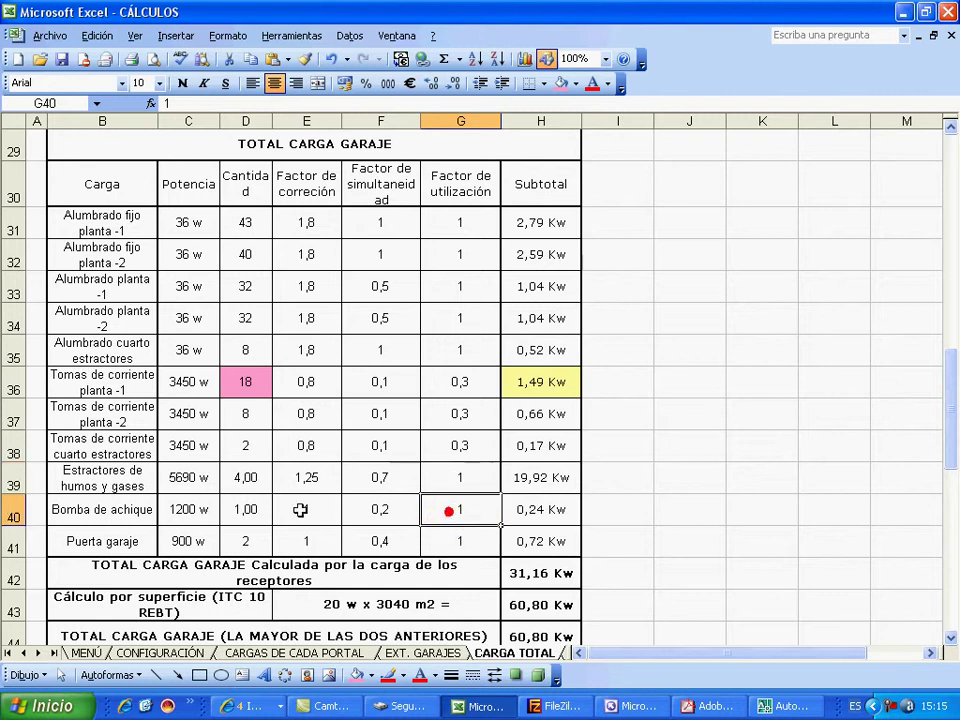
left_click(187, 520)
left_click(385, 512)
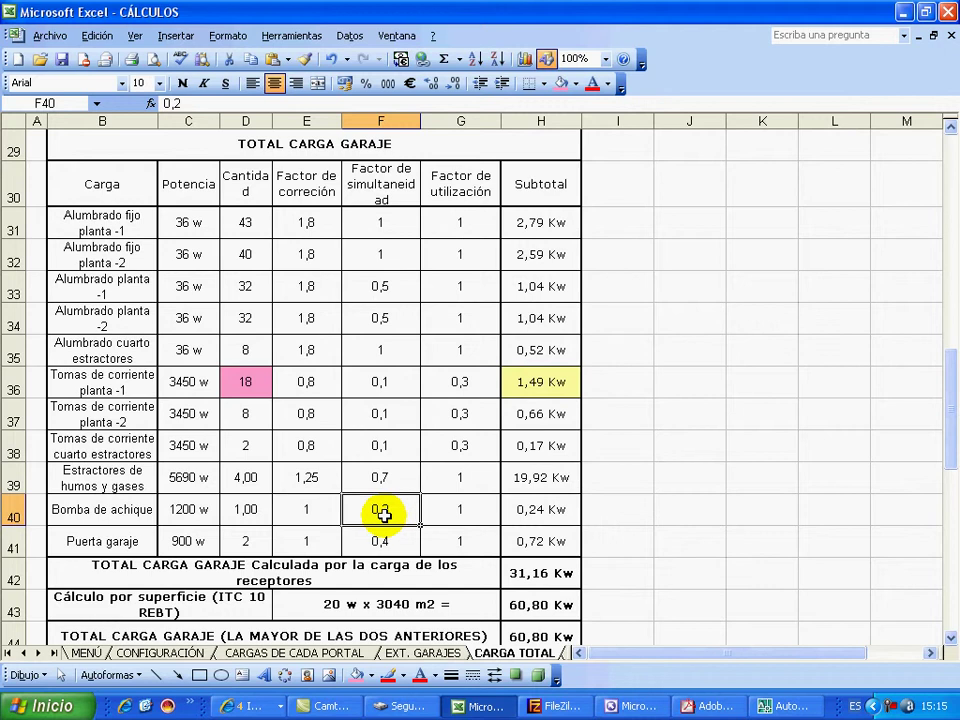
Check the garage door's power, simultaneity factor, correction factor and quantity in the Puerta garaje row
left_click(135, 540)
left_click(189, 541)
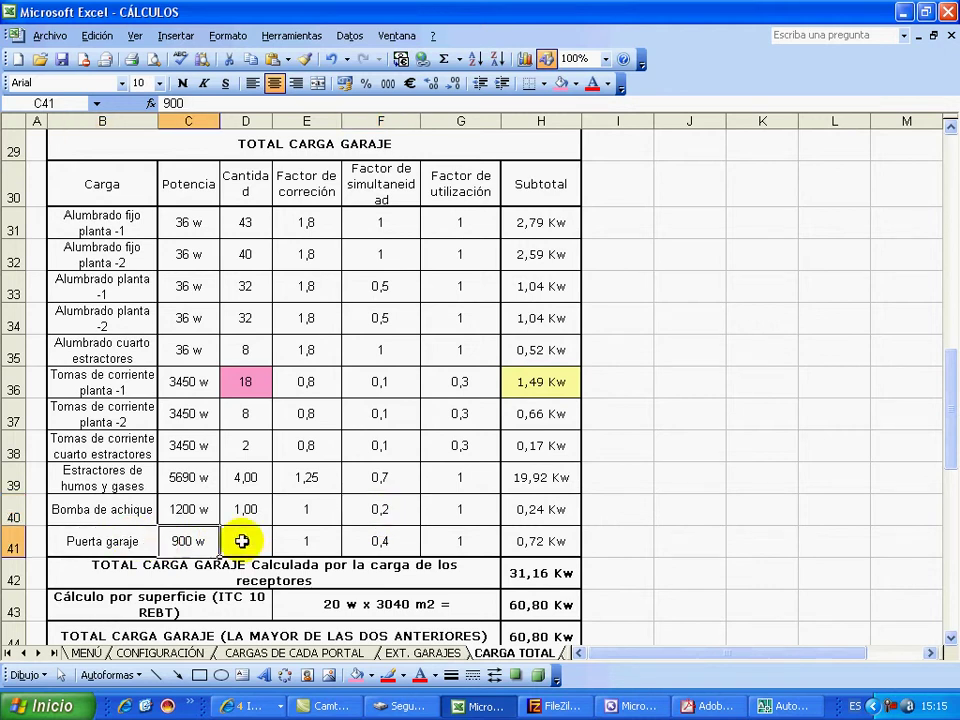
left_click(381, 546)
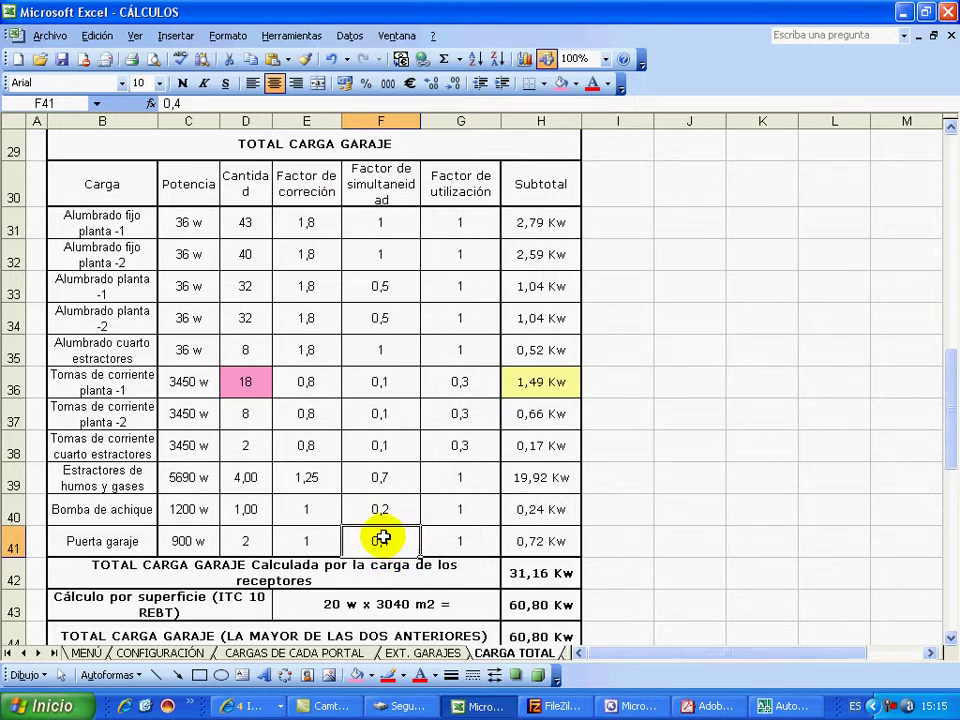
left_click(326, 542)
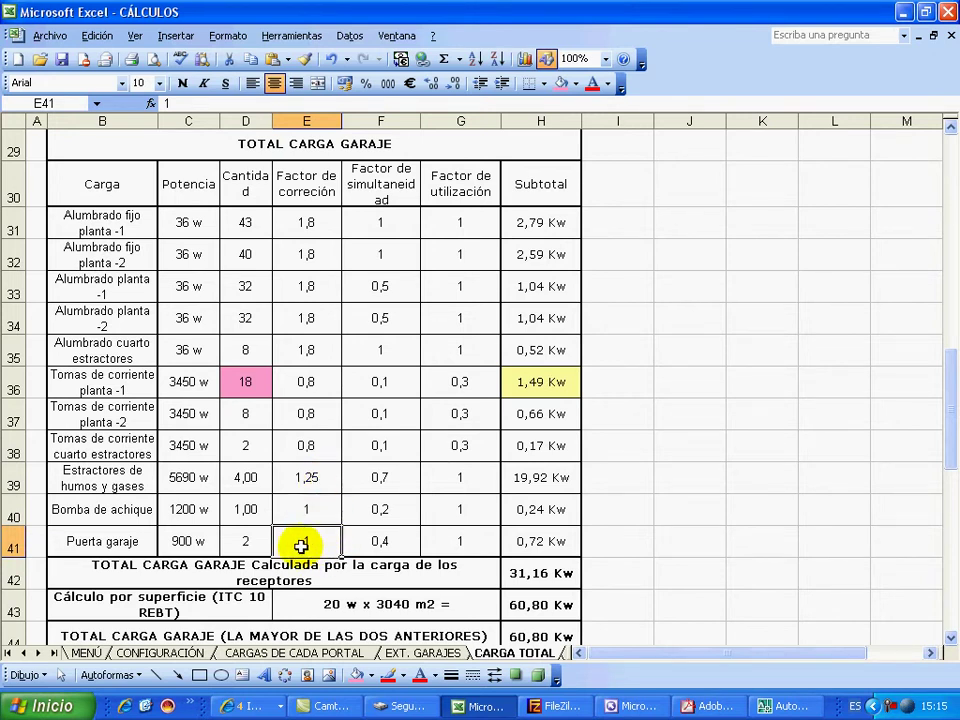
left_click(251, 546)
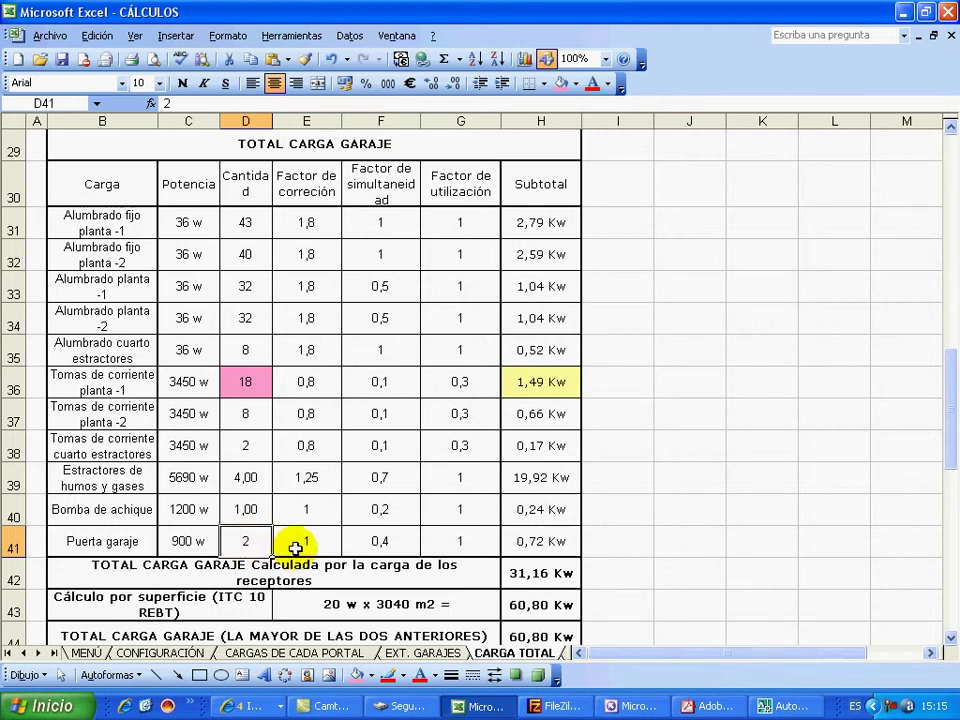
Compare the correction factors and power values of the Puerta garaje and Estractores de humos y gases rows
left_click(290, 546)
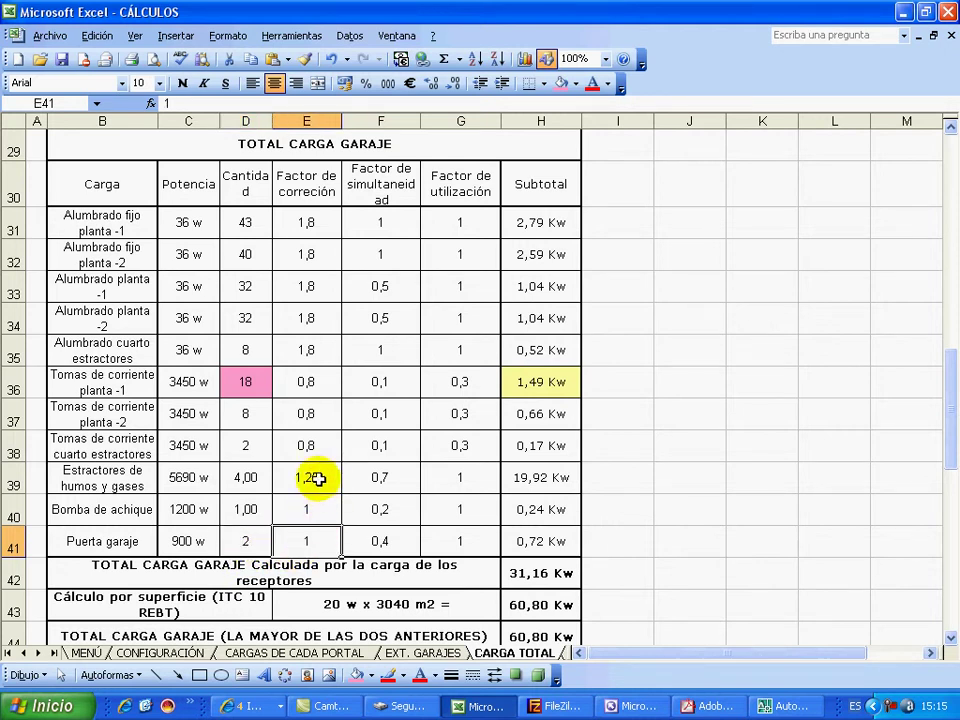
left_click(315, 477)
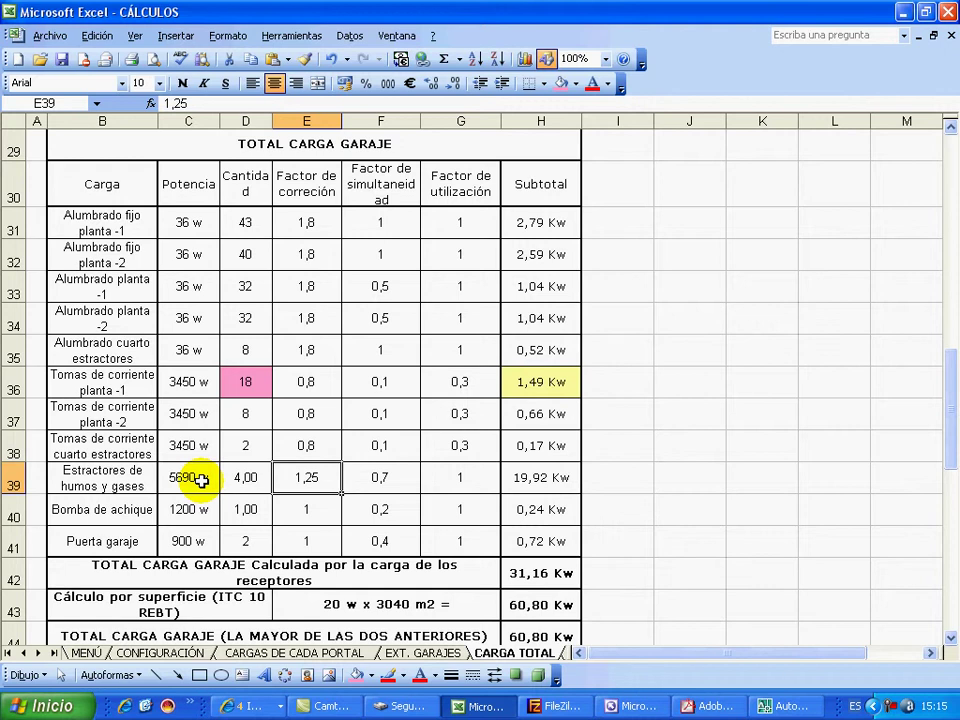
left_click(199, 479)
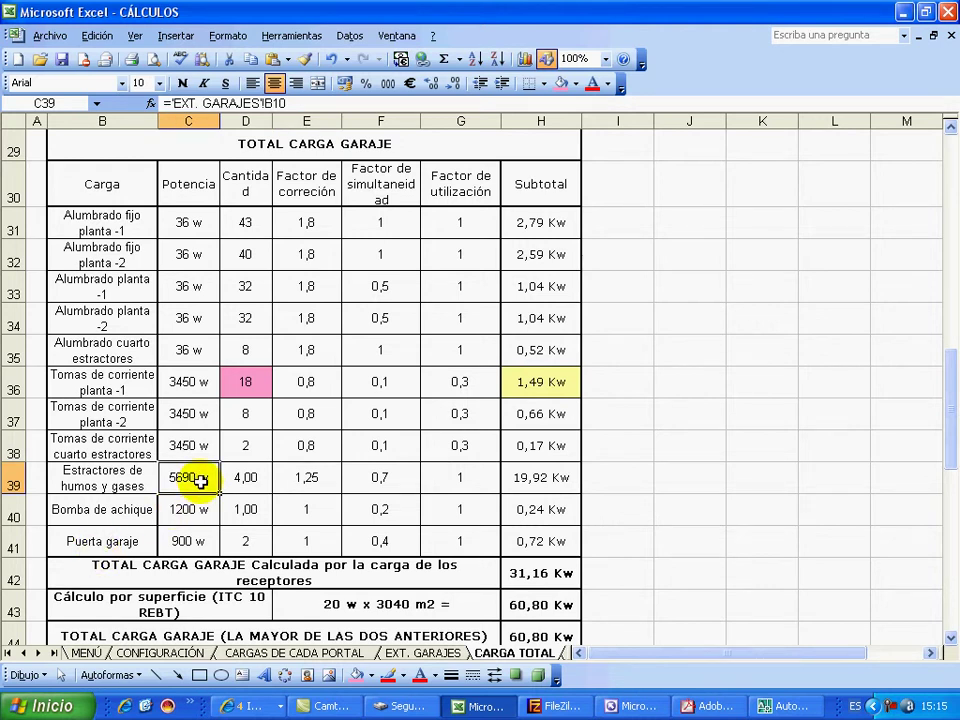
left_click(200, 542)
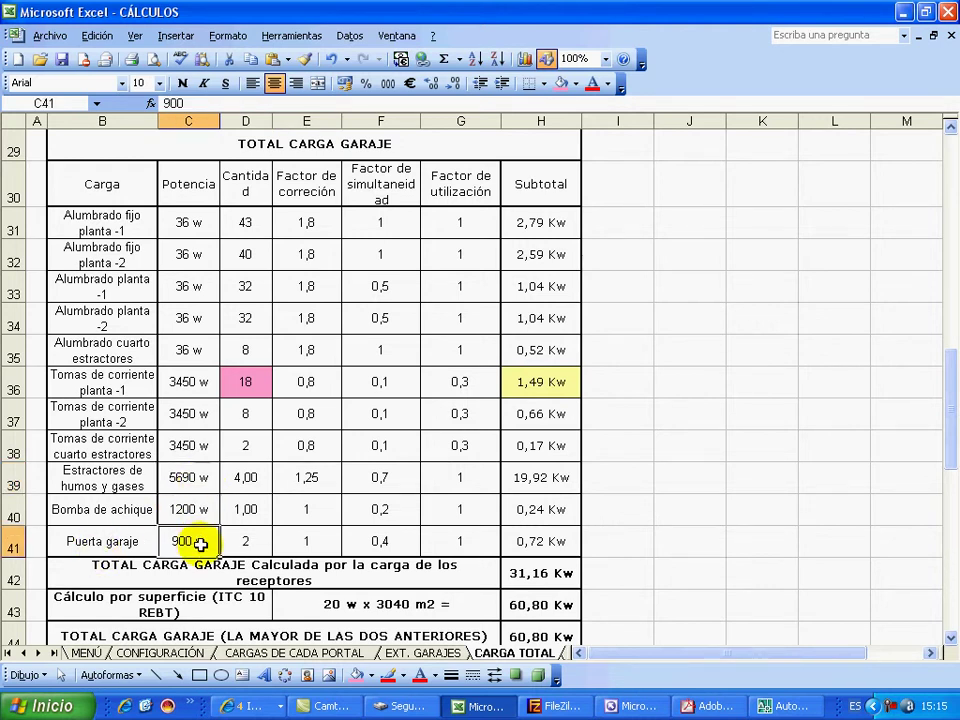
left_click(305, 540)
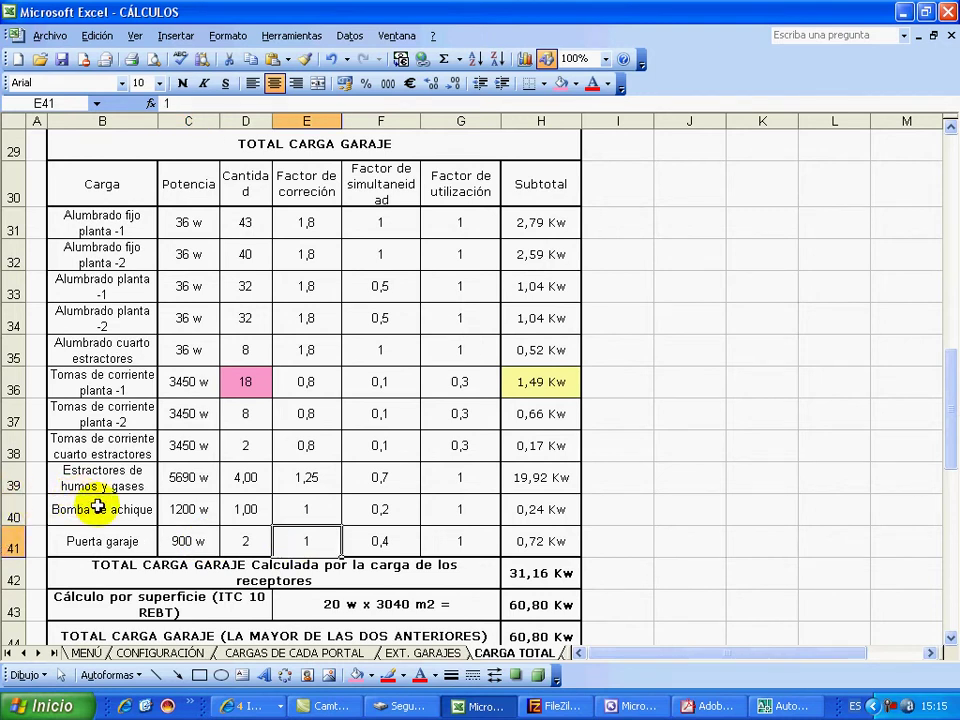
left_click(700, 378)
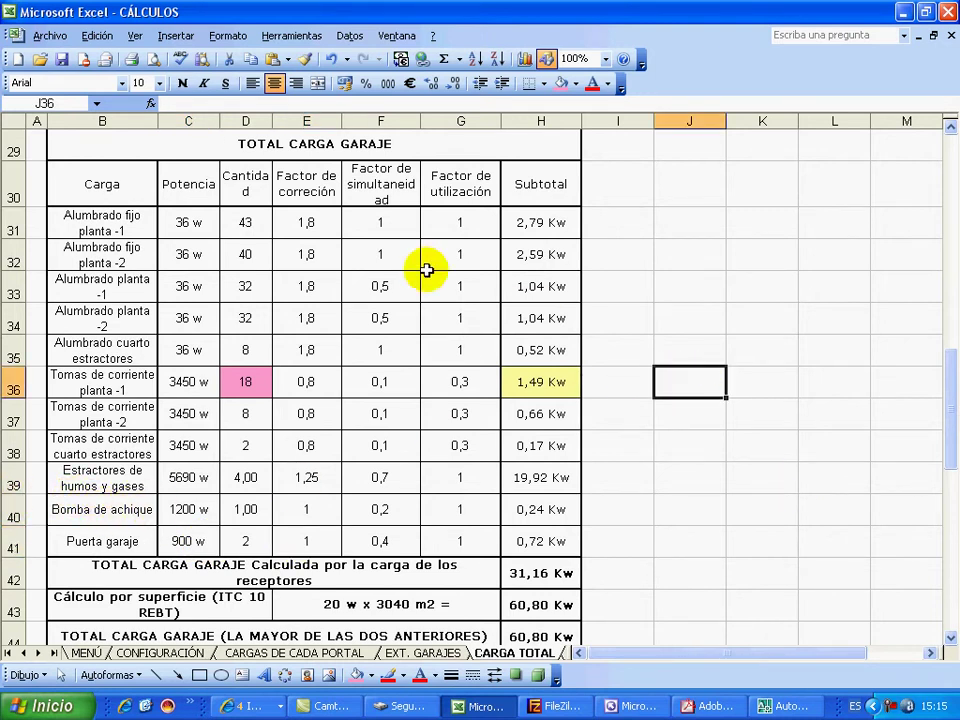
Review the load rows of the TOTAL CARGA GARAJE table and check the formula behind the Subtotal column
left_click(127, 222)
left_click_drag(127, 222, 562, 550)
left_click(729, 494)
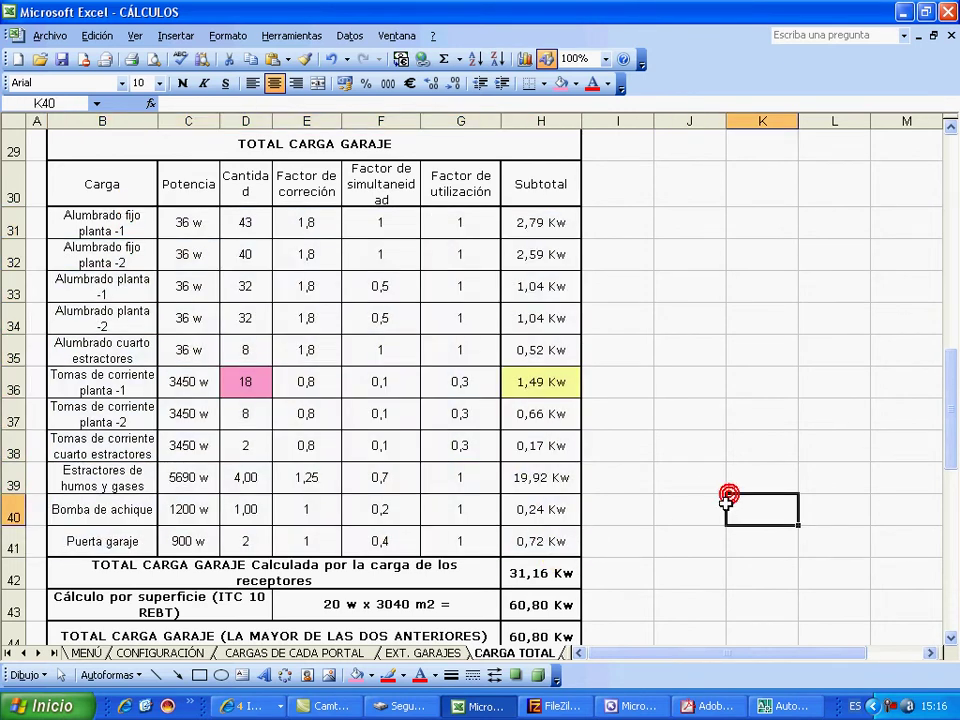
left_click(548, 230)
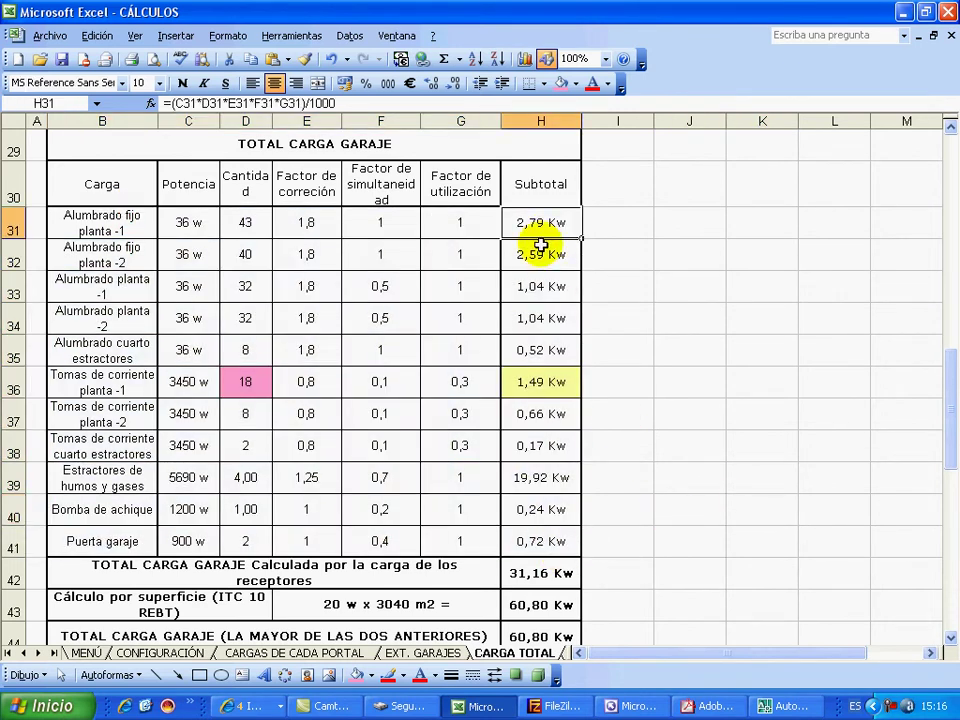
left_click_drag(548, 228, 560, 538)
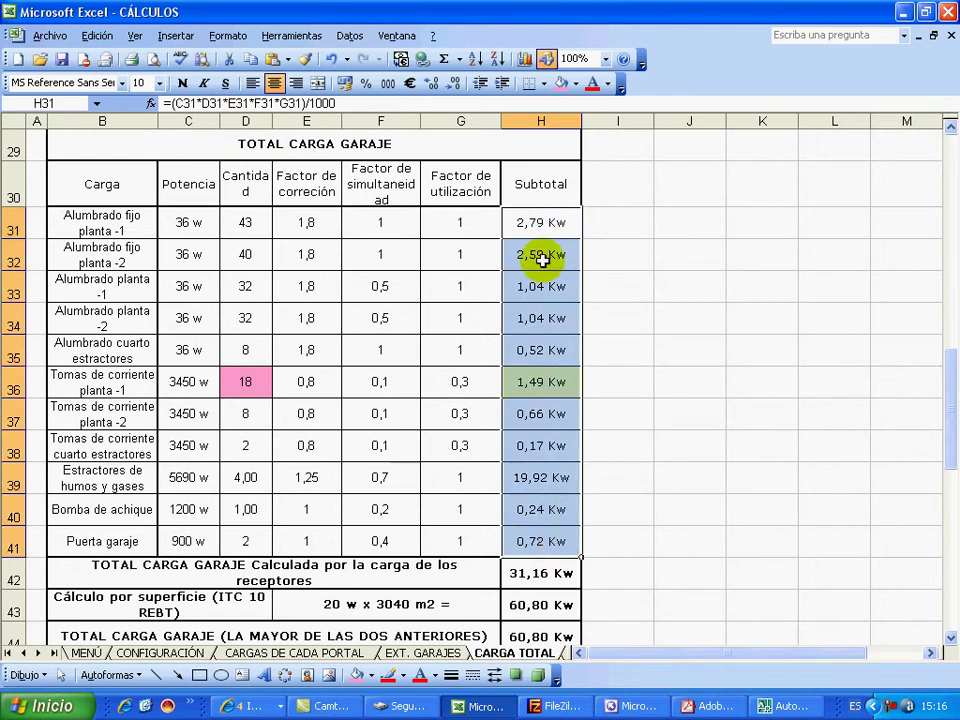
left_click(542, 222)
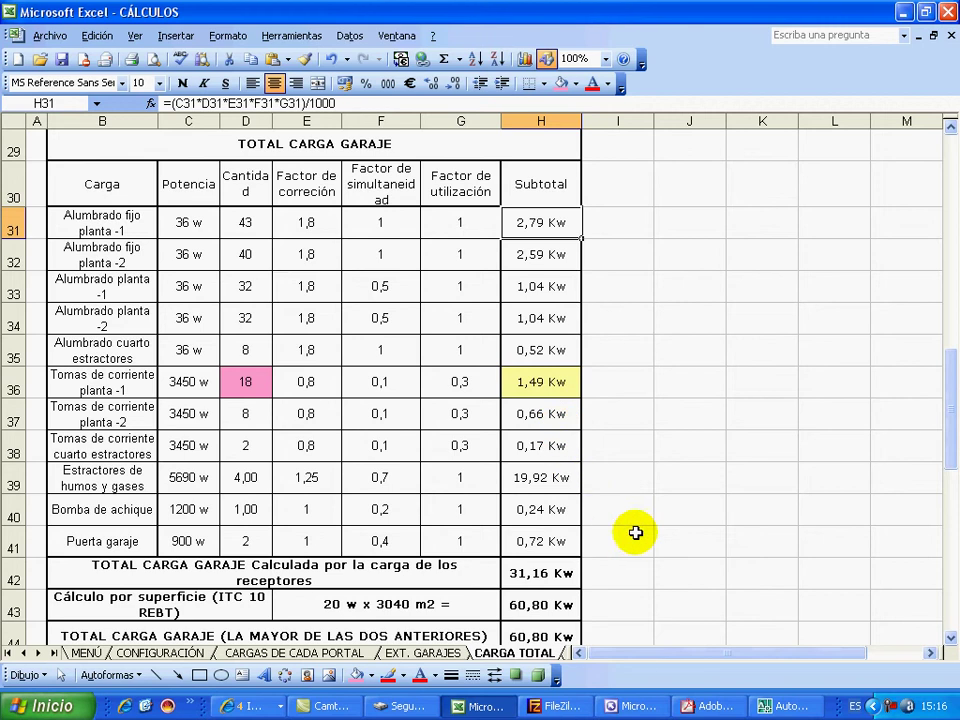
left_click(668, 537)
scroll(670, 544, "down", 2)
scroll(670, 544, "up", 2)
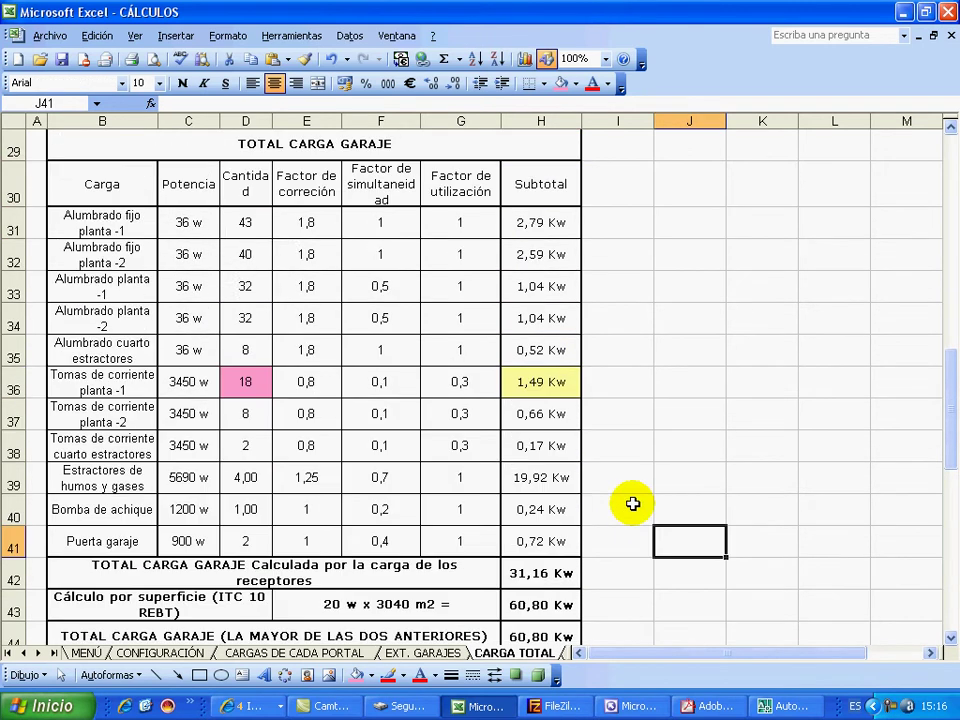
Shade the garage load total calculated from the receptors light turquoise
left_click(570, 570)
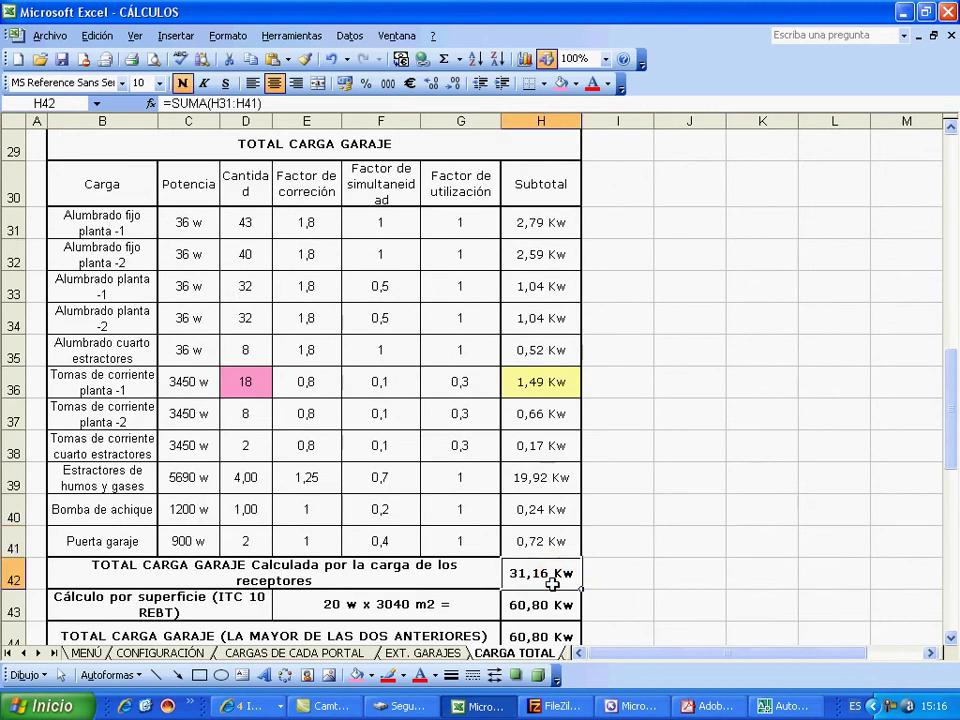
left_click(578, 88)
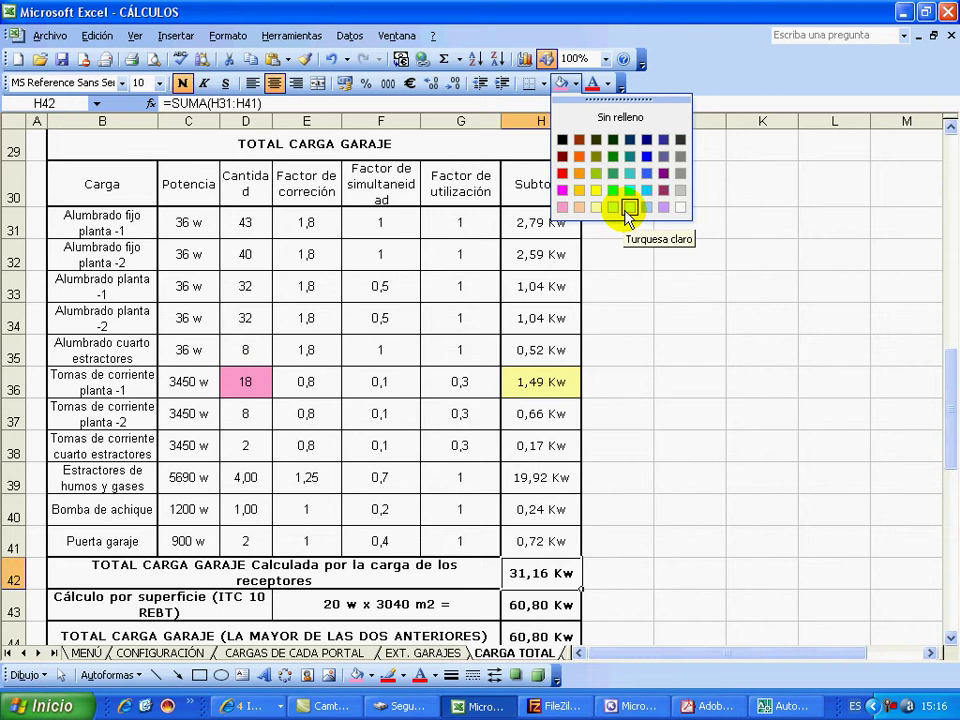
left_click(625, 209)
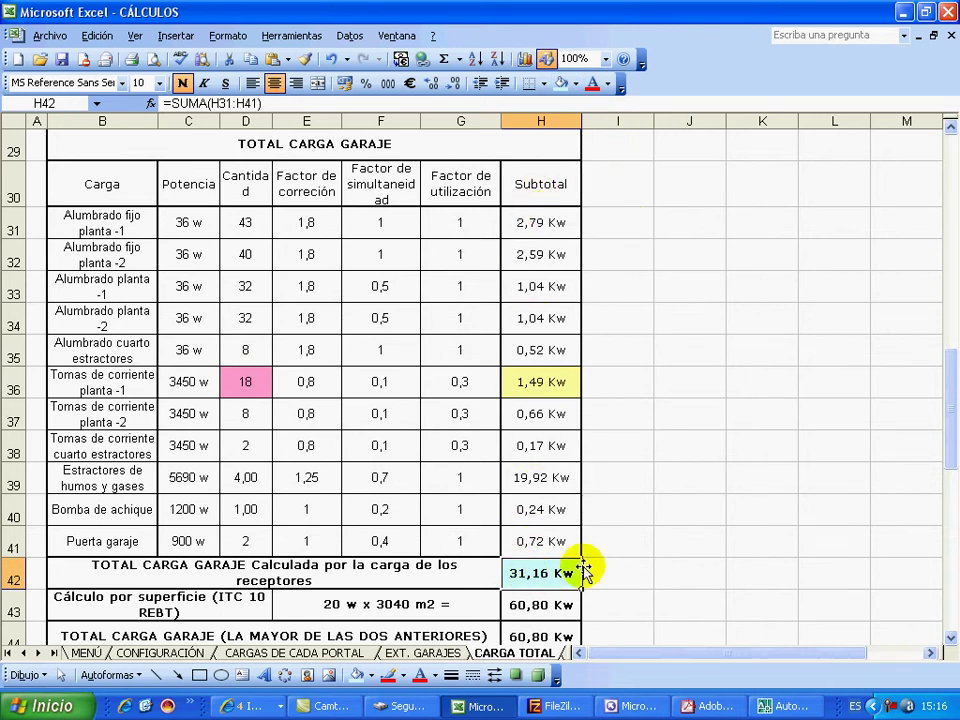
left_click(700, 540)
Examine the surface-based calculation under ITC 10 REBT, checking its watts-per-area expression and its result cell
scroll(638, 560, "down", 1)
left_click(430, 497)
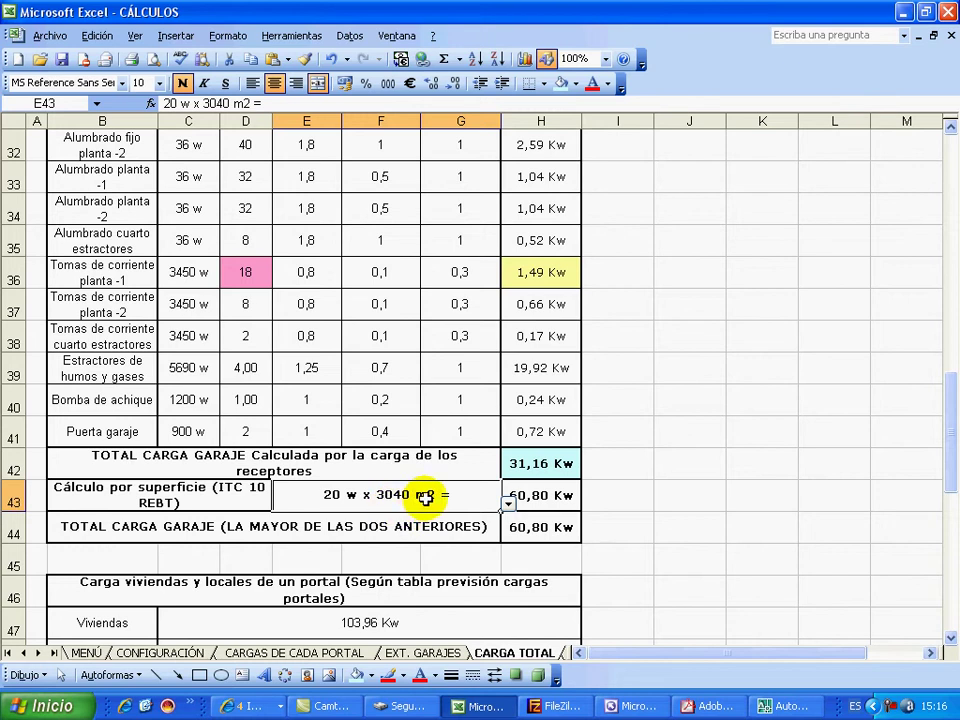
left_click(507, 505)
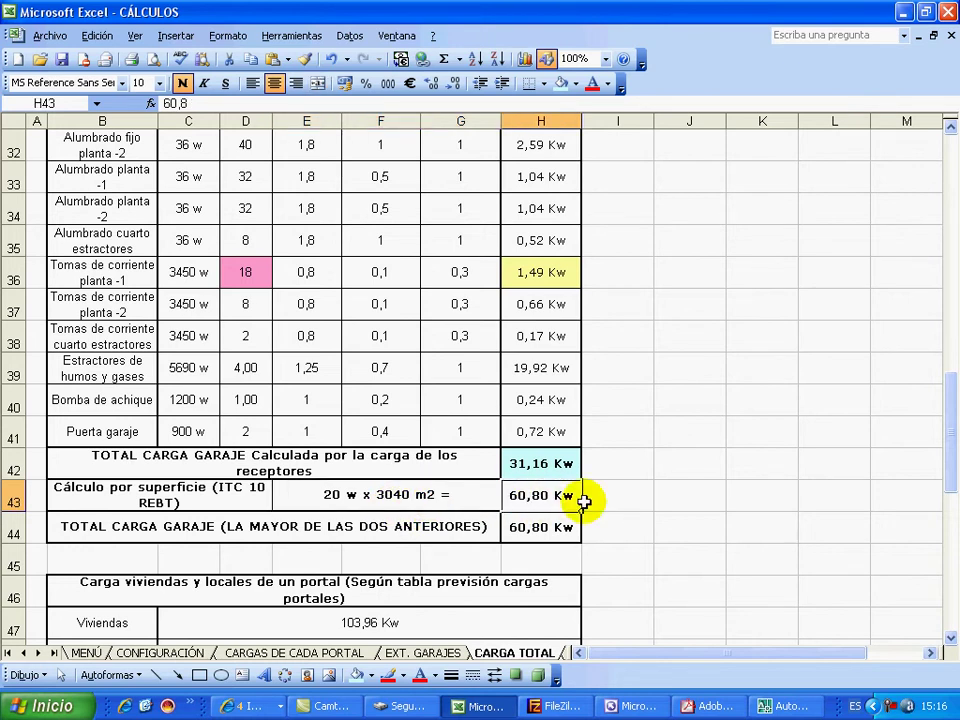
left_click(666, 490)
left_click(566, 503)
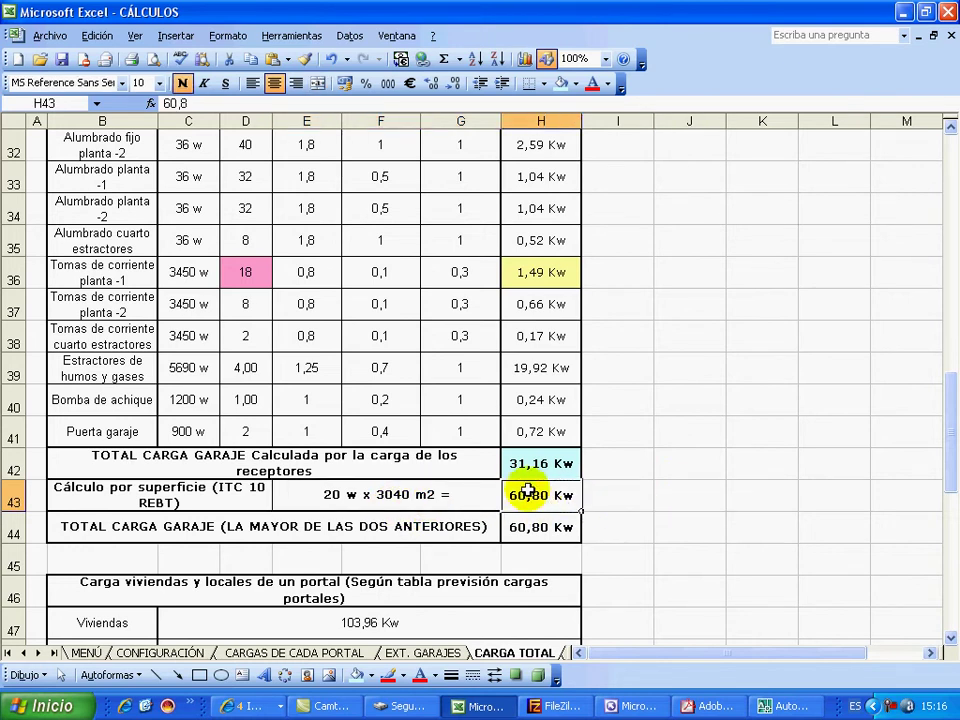
left_click(428, 494)
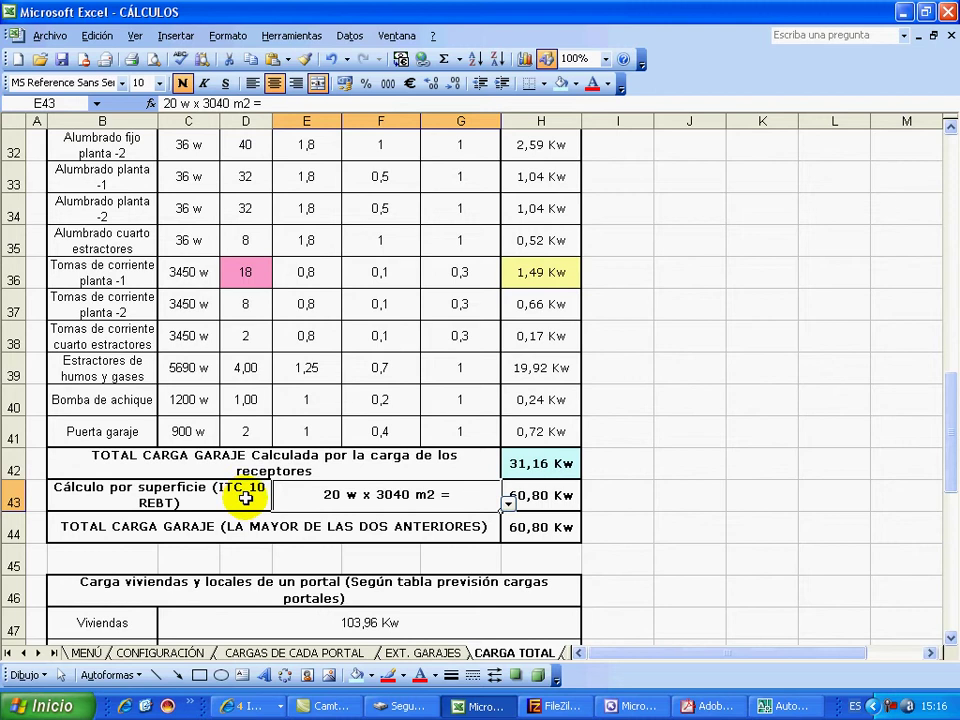
left_click(549, 499)
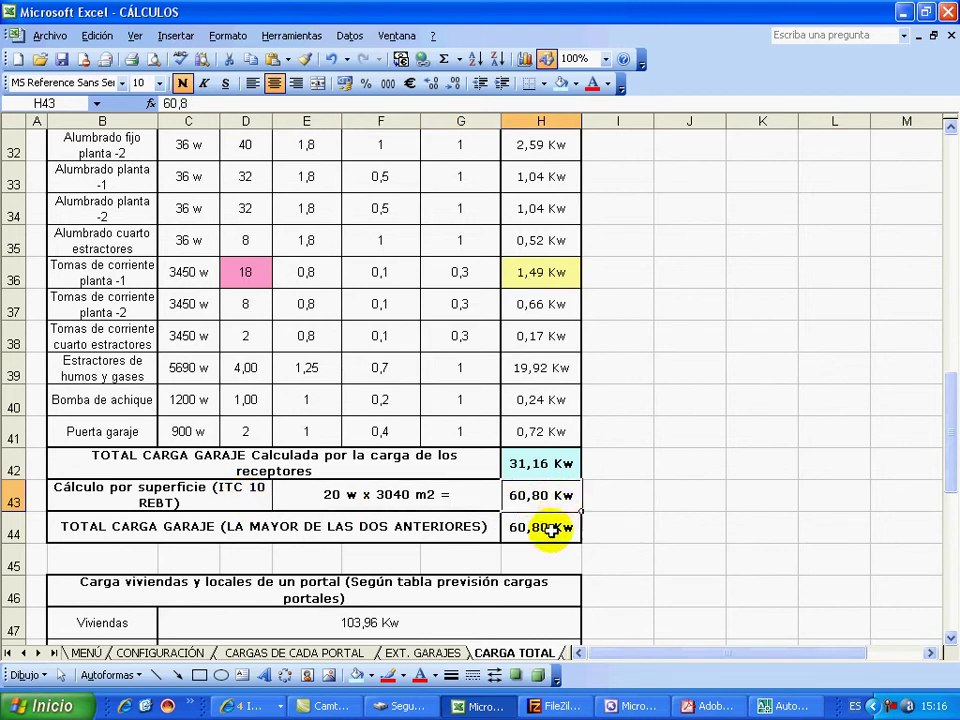
Shade the final TOTAL CARGA GARAJE value, the larger of the two totals, light green
left_click(553, 527)
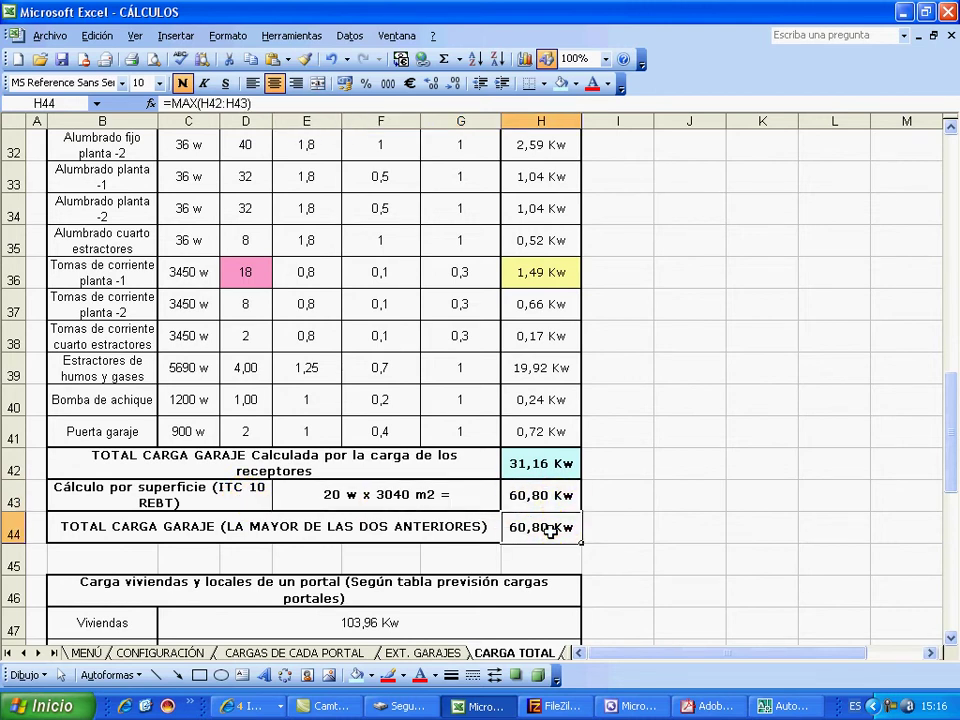
left_click(575, 84)
left_click(612, 210)
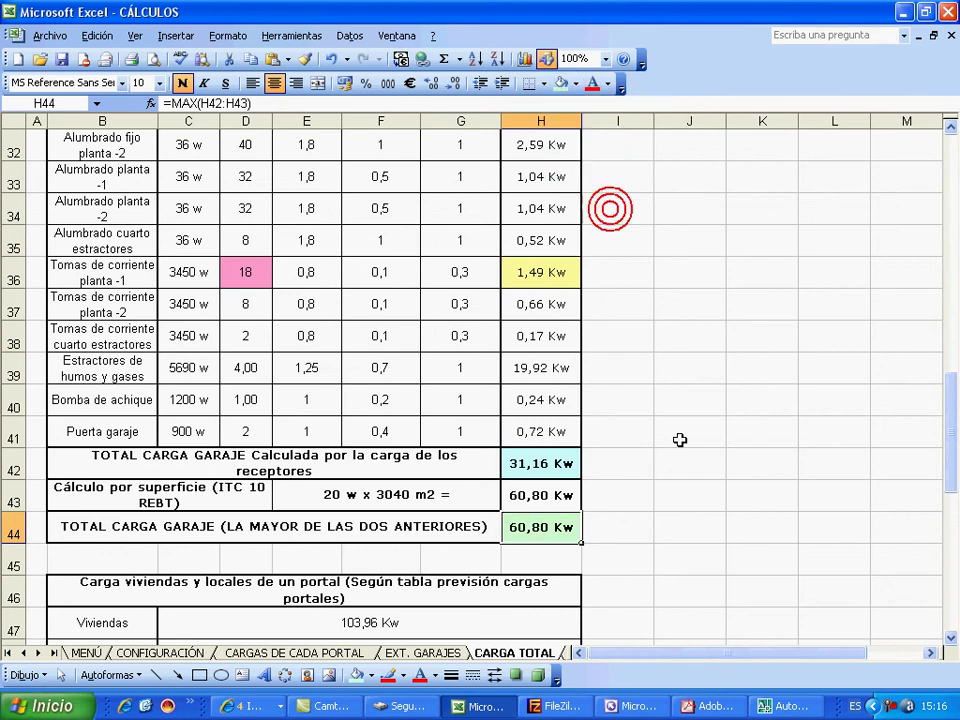
left_click(675, 482)
Inspect the formula of the final garage load total and the cells it refers to, leaving it unedited
left_click(563, 527)
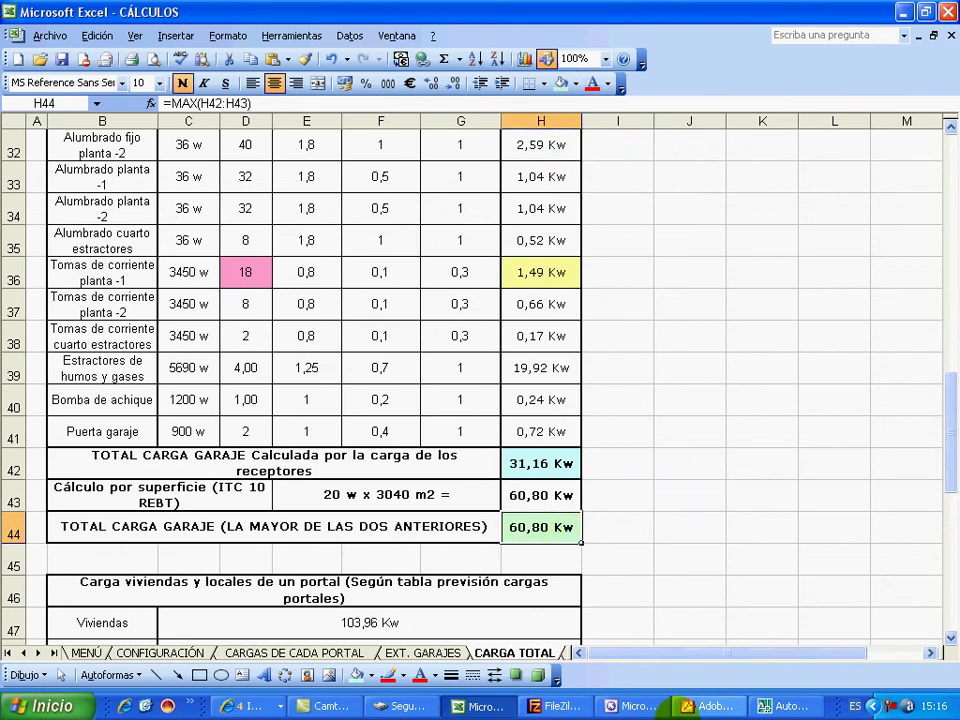
left_click(245, 104)
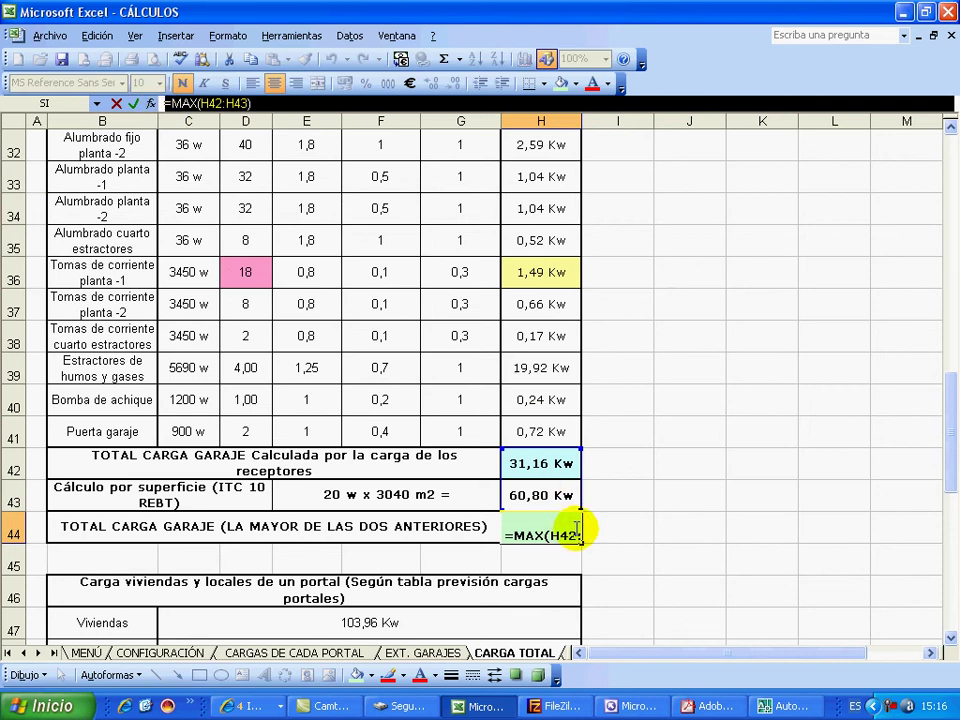
key("Return")
left_click(685, 495)
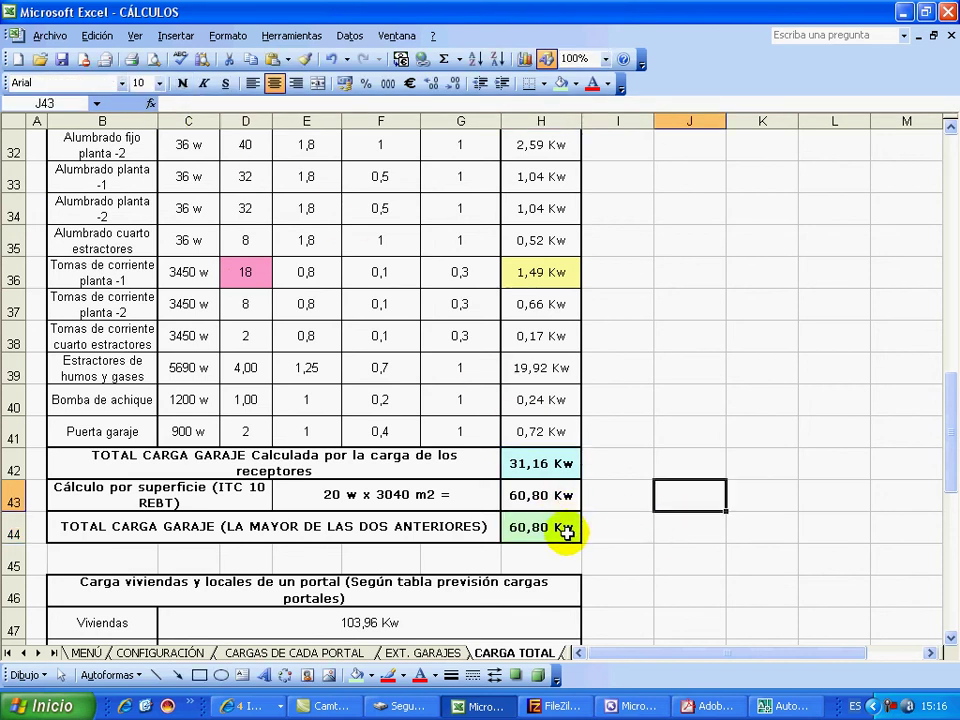
Compare the receptor-based total with the surface-based total and check the final garage load cell
left_click(561, 463)
left_click(555, 497)
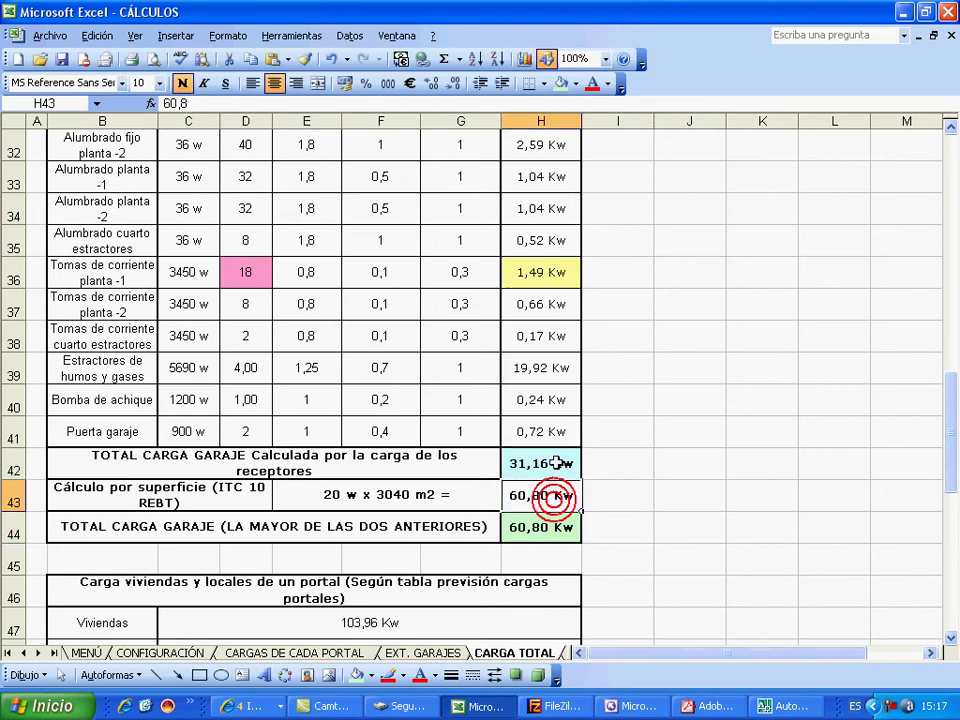
left_click(559, 463)
left_click(555, 495)
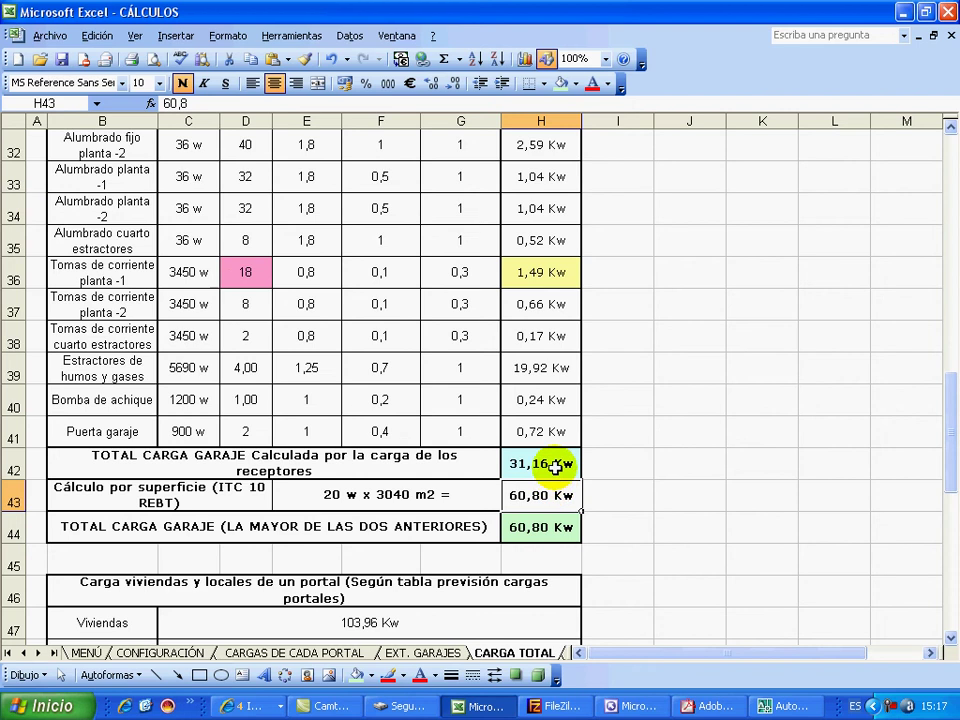
left_click(553, 525)
Look over the garage load table once more, from the final total back up to its TOTAL CARGA GARAJE title
scroll(655, 548, "up", 1)
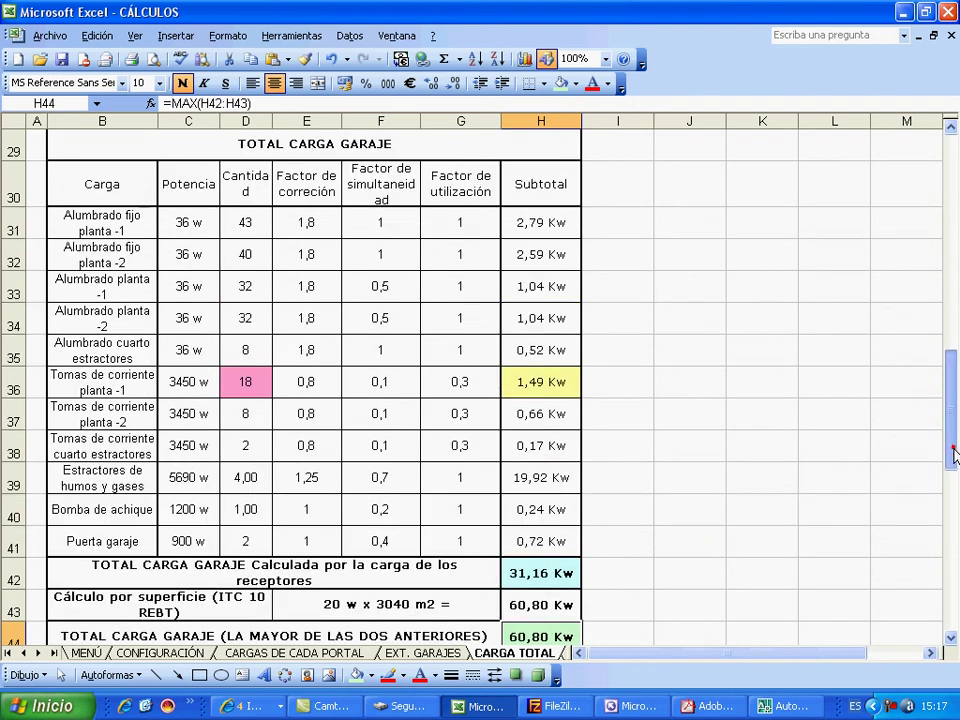
left_click(950, 638)
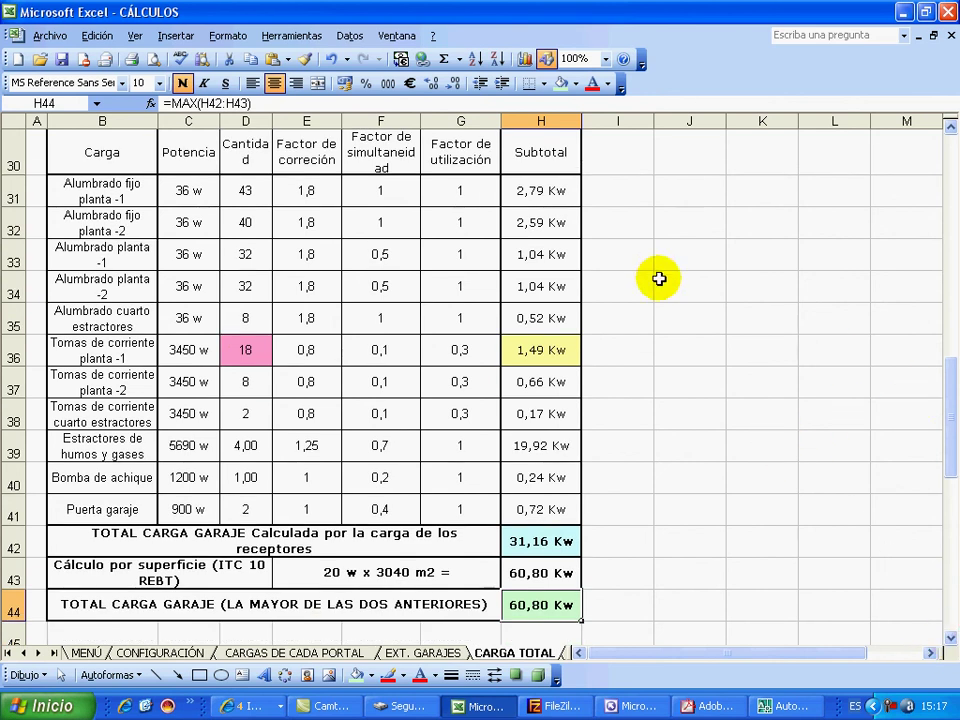
left_click(950, 129)
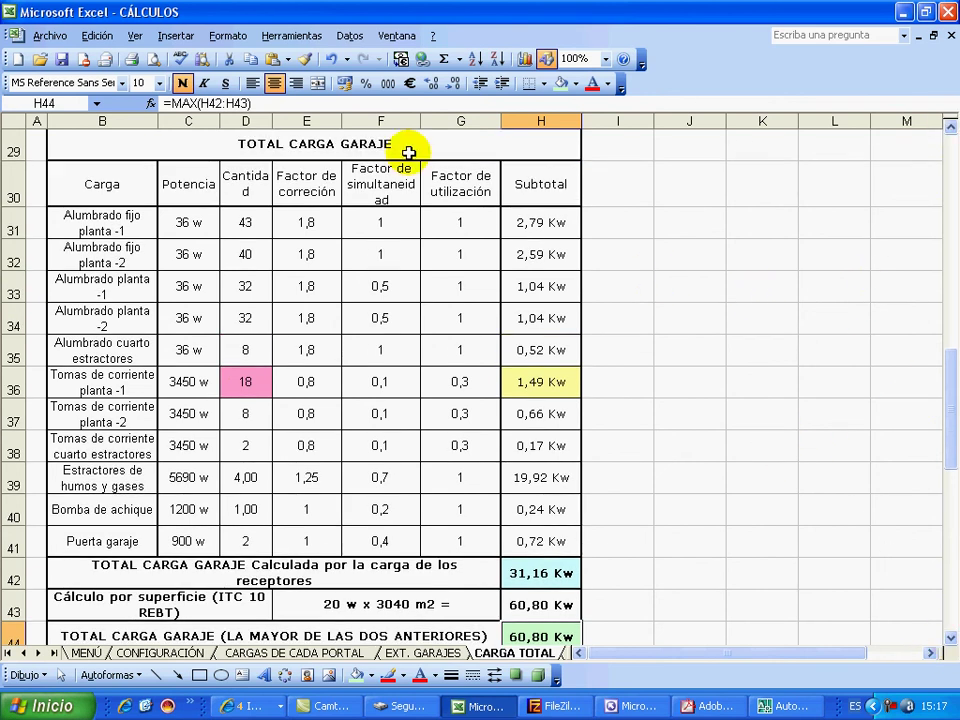
left_click(340, 150)
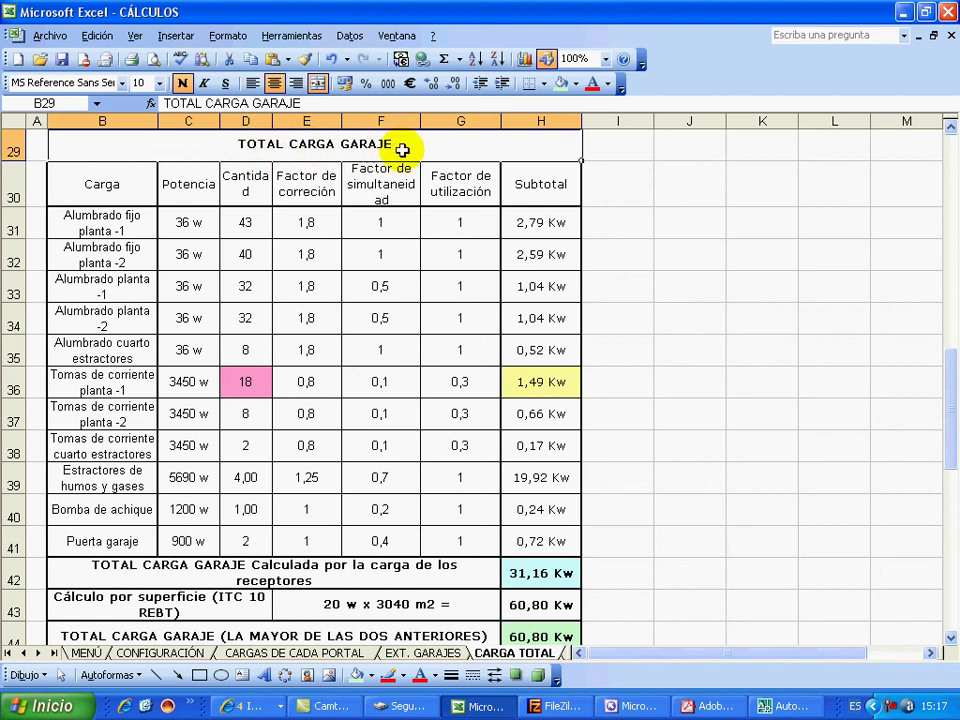
left_click(810, 265)
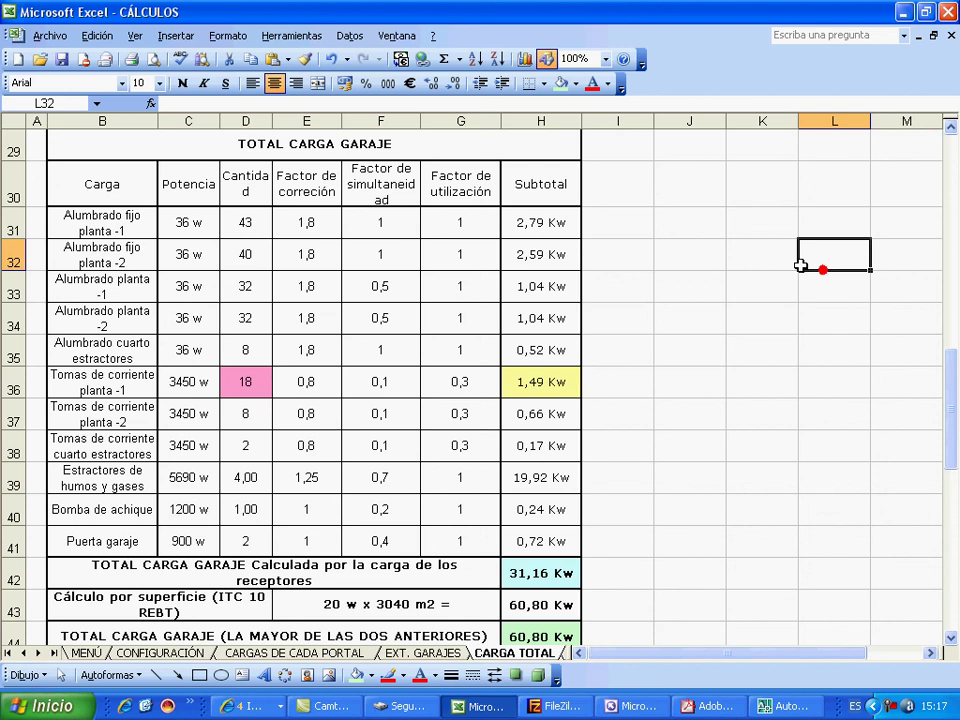